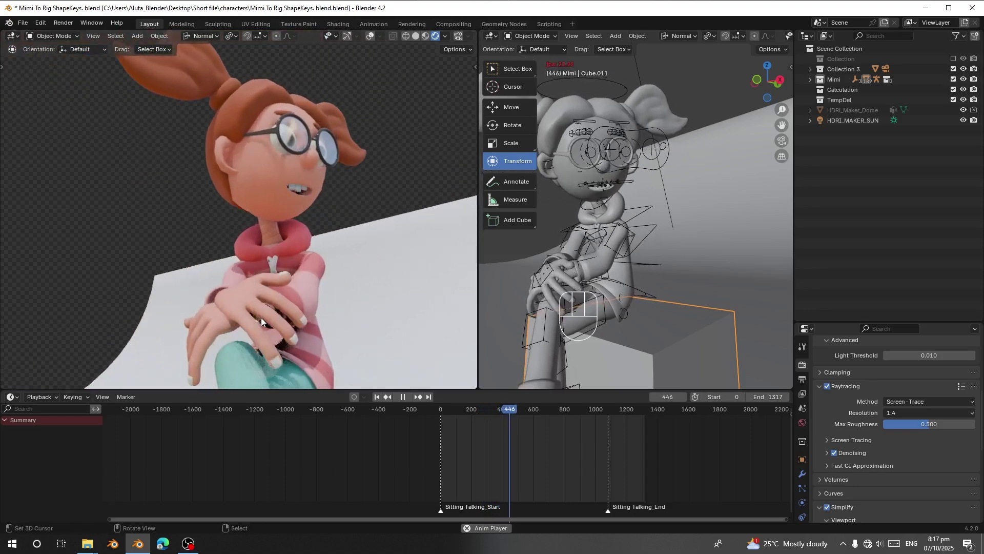
{"action": "middle_click_drag", "start_coordinate": [260, 318], "coordinate": [228, 341]}
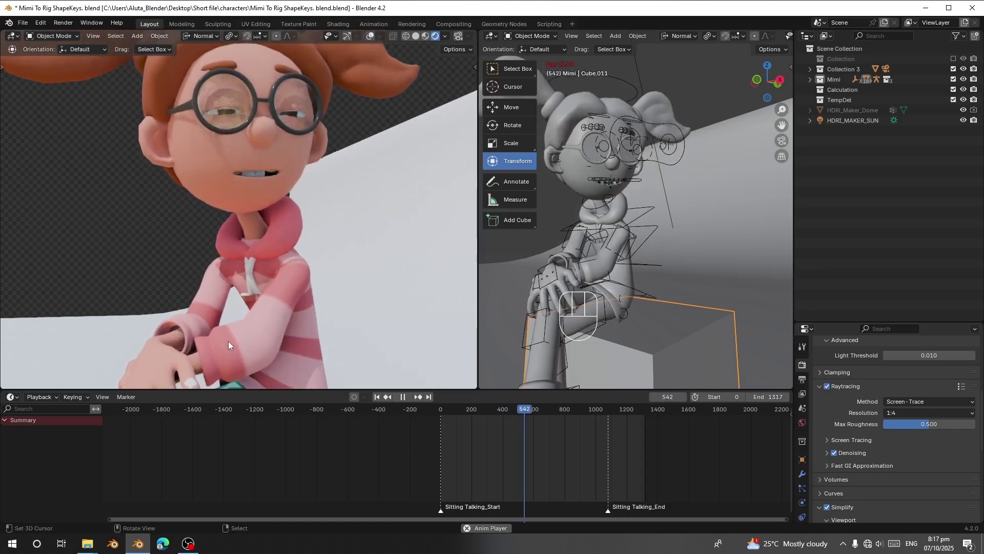
{"action": "middle_click_drag", "start_coordinate": [234, 327], "coordinate": [193, 330], "text": "shift"}
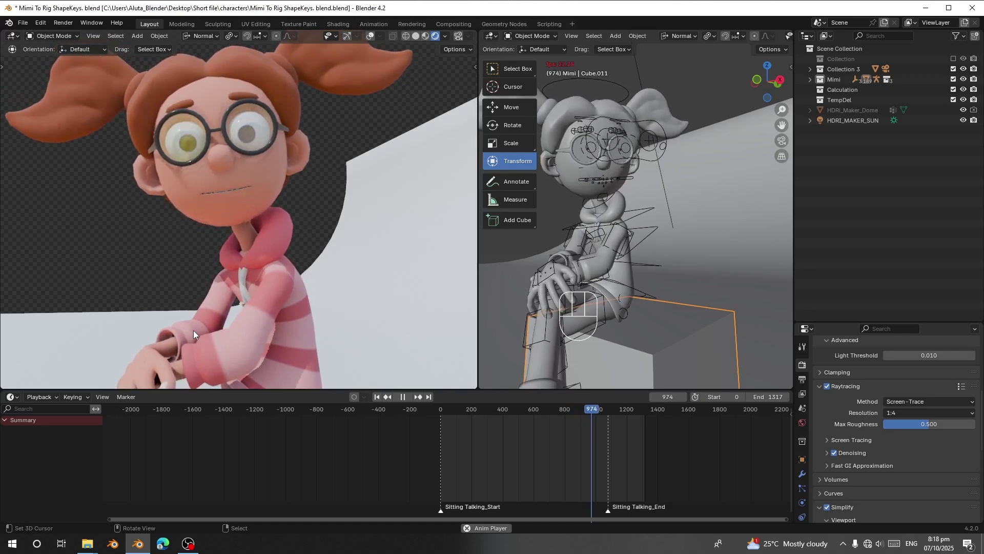
{"action": "middle_click_drag", "start_coordinate": [192, 331], "coordinate": [282, 284]}
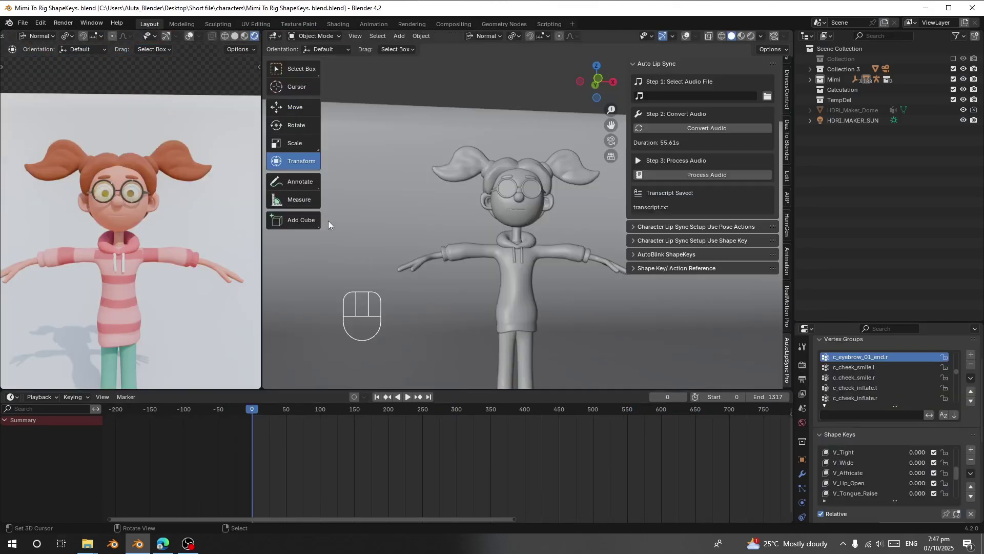
{"action": "middle_click_drag", "start_coordinate": [168, 244], "coordinate": [115, 254]}
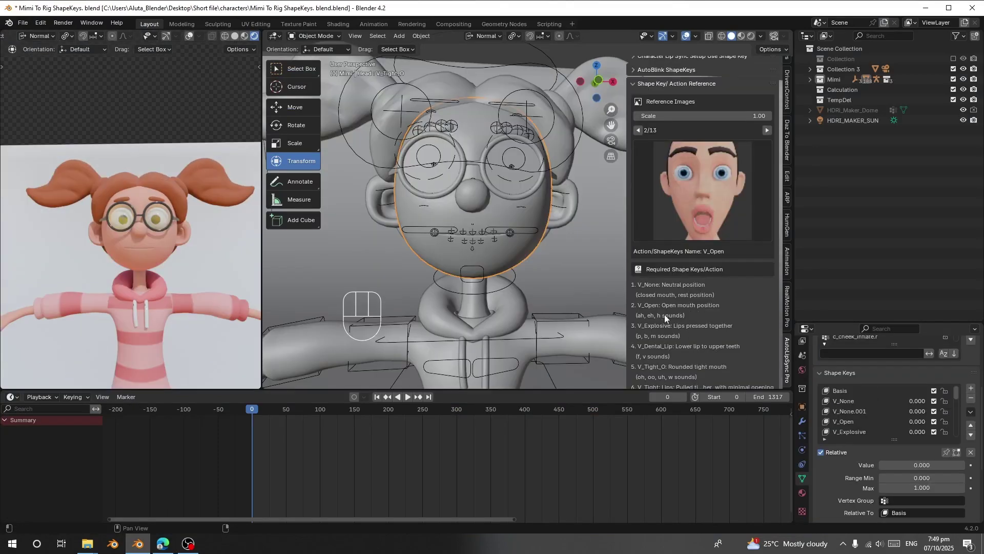
Preview the head's V_Open shape key at value 1, reset it to 0 and select V_Explosive
{"action": "left_click", "coordinate": [846, 420]}
{"action": "left_click_drag", "start_coordinate": [887, 465], "coordinate": [965, 465]}
{"action": "middle_click_drag", "start_coordinate": [177, 303], "coordinate": [216, 261], "text": "ctrl"}
{"action": "mouse_move", "coordinate": [205, 261]}
{"action": "middle_mouse_down", "text": "ctrl"}
{"action": "mouse_move", "coordinate": [189, 246]}
{"action": "mouse_move", "coordinate": [188, 261]}
{"action": "middle_mouse_up", "text": "ctrl"}
{"action": "left_click", "coordinate": [867, 432]}
{"action": "left_click_drag", "start_coordinate": [910, 465], "coordinate": [880, 465]}
Page forward from the V_Open image through the shape key reference images
{"action": "scroll", "coordinate": [861, 421], "scroll_direction": "down", "scroll_amount": 1}
{"action": "left_click", "coordinate": [768, 130]}
{"action": "left_click", "coordinate": [769, 130]}
{"action": "left_click", "coordinate": [769, 130]}
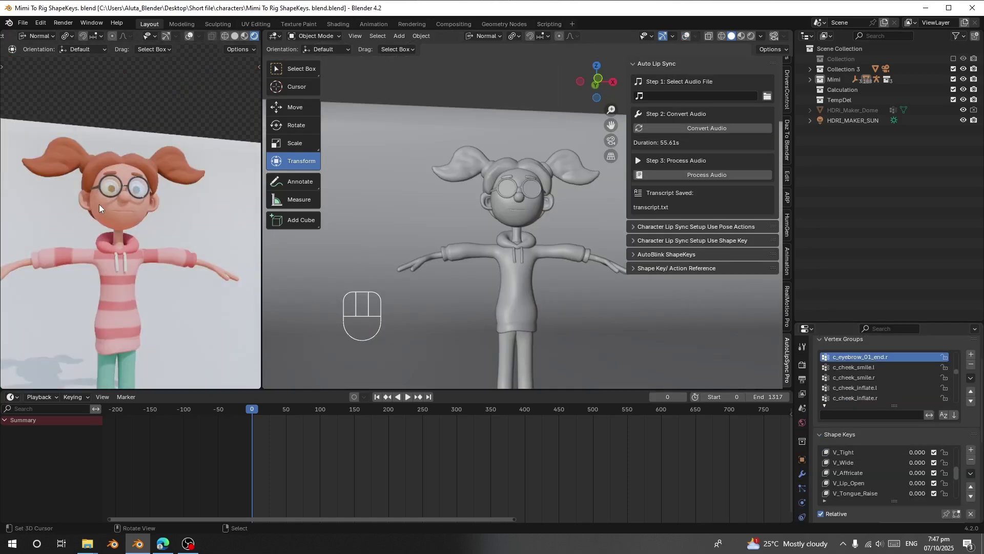
Load the walking animation onto the Mimi rig with the AutoRig Pro source and play it back
{"action": "left_click", "coordinate": [398, 357]}
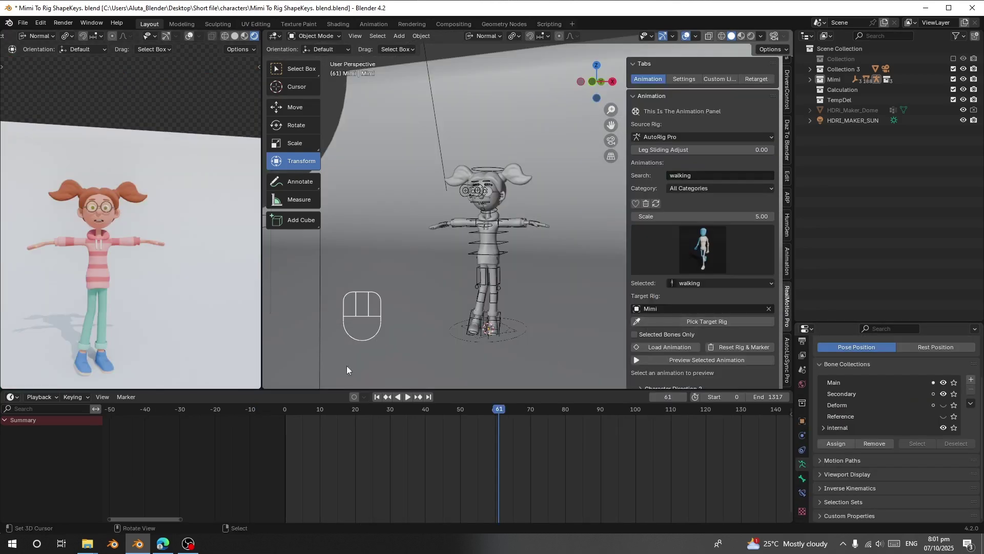
{"action": "left_click", "coordinate": [651, 352]}
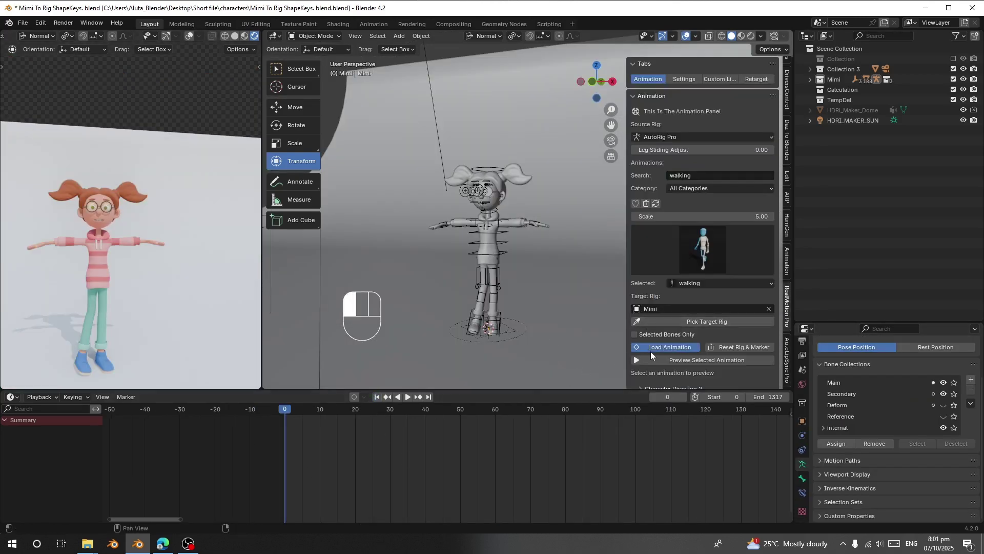
{"action": "key", "text": "space"}
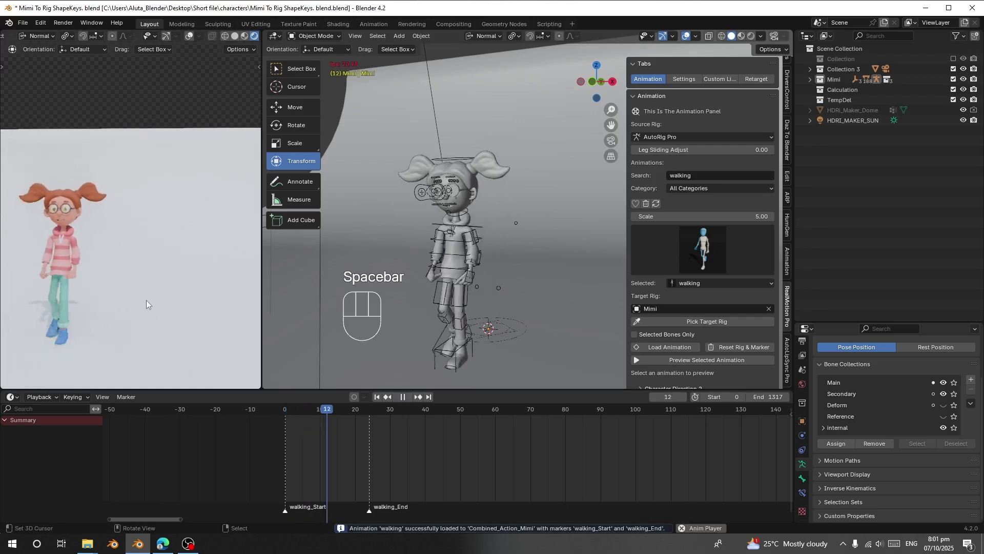
{"action": "key", "text": "space"}
{"action": "key", "text": "shift"}
{"action": "middle_click_drag", "start_coordinate": [150, 309], "coordinate": [222, 310], "text": "shift"}
{"action": "left_click_drag", "start_coordinate": [369, 410], "coordinate": [334, 435]}
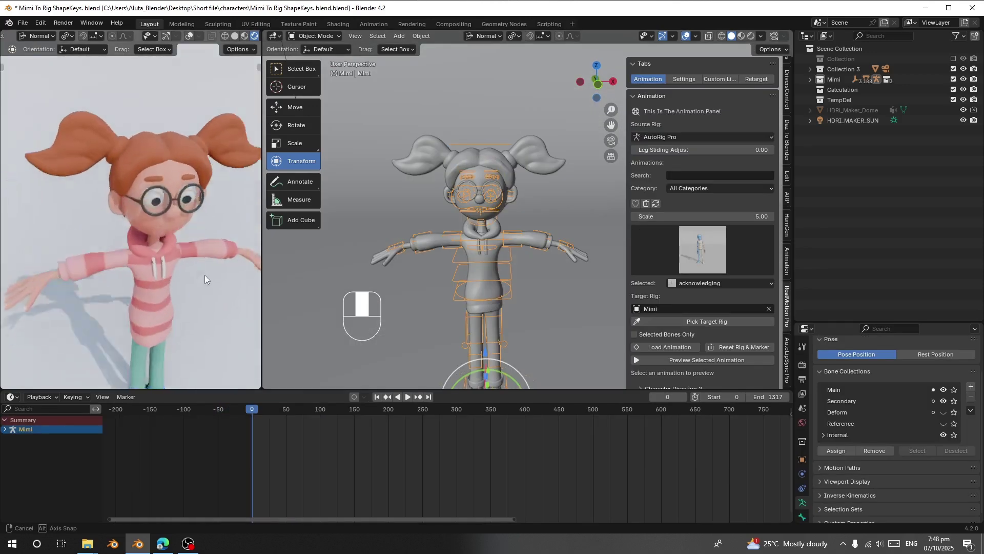
{"action": "middle_click_drag", "start_coordinate": [205, 275], "coordinate": [210, 220]}
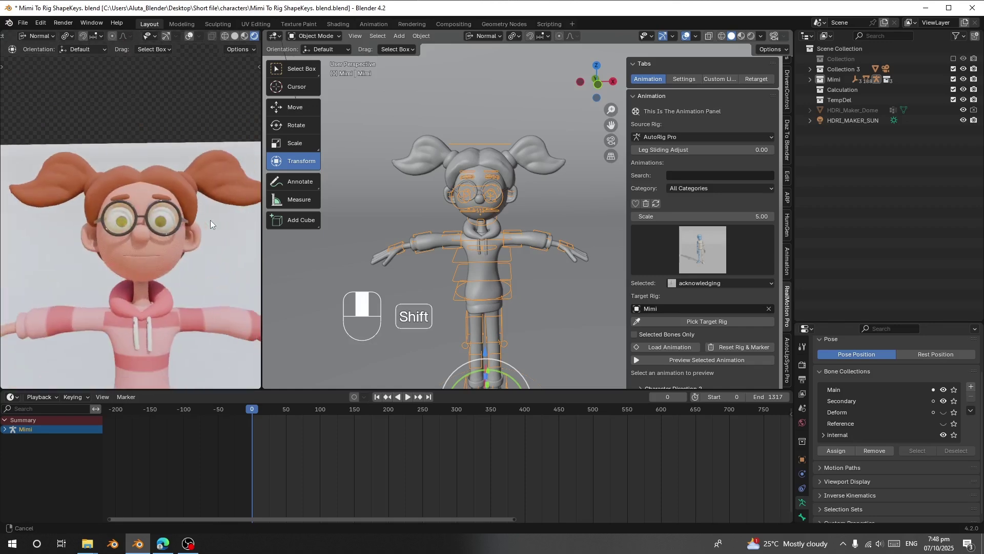
{"action": "right_click", "coordinate": [161, 242]}
{"action": "middle_click_drag", "start_coordinate": [154, 243], "coordinate": [156, 257], "text": "ctrl"}
Select the character's head mesh and display its shape key list from Basis onward
{"action": "middle_click_drag", "start_coordinate": [523, 229], "coordinate": [476, 194]}
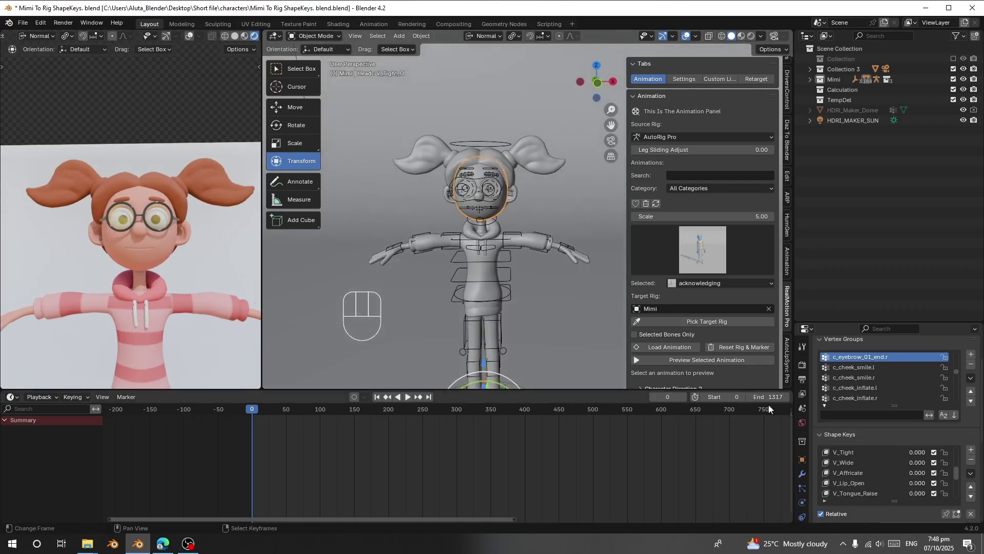
{"action": "scroll", "coordinate": [915, 364], "scroll_direction": "down", "scroll_amount": 5}
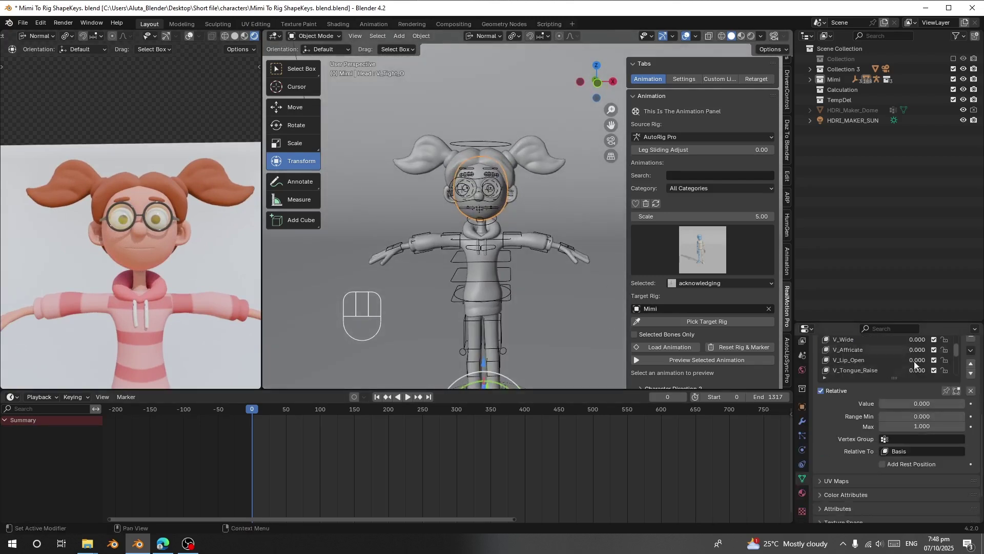
{"action": "scroll", "coordinate": [915, 364], "scroll_direction": "up", "scroll_amount": 3}
{"action": "mouse_move", "coordinate": [957, 413]}
{"action": "left_mouse_down"}
{"action": "mouse_move", "coordinate": [961, 436]}
{"action": "mouse_move", "coordinate": [971, 401]}
{"action": "left_mouse_up"}
{"action": "scroll", "coordinate": [508, 215], "scroll_direction": "up", "scroll_amount": 6}
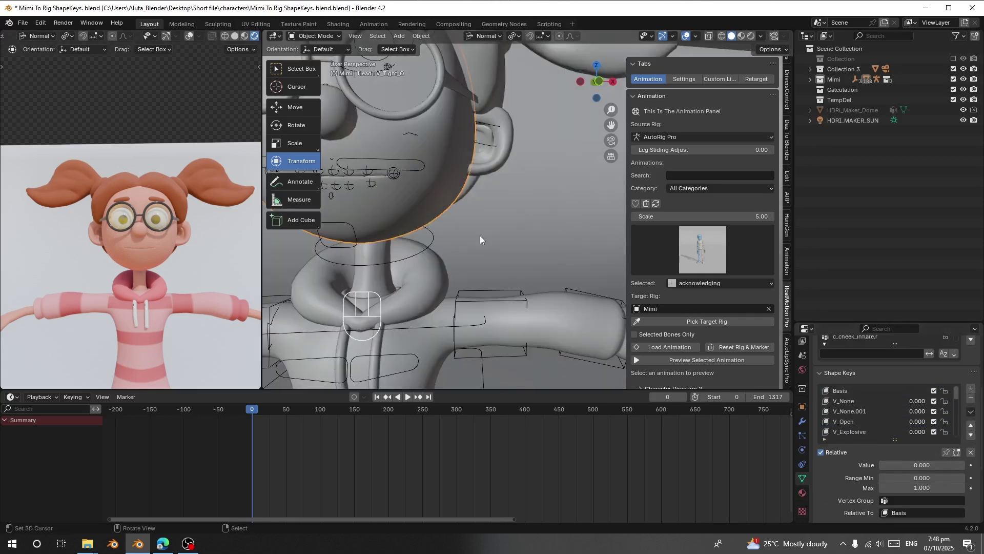
{"action": "middle_click_drag", "start_coordinate": [480, 235], "coordinate": [495, 298], "text": "shift"}
{"action": "middle_click_drag", "start_coordinate": [469, 320], "coordinate": [443, 287], "text": "shift"}
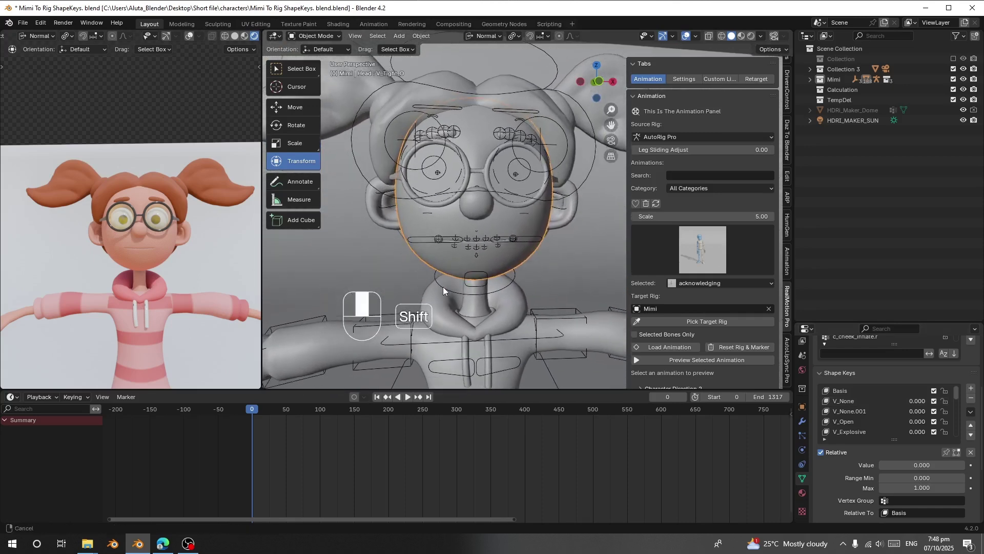
Open the AutoLipSync Pro shape key reference and examine the V_None image and the list of required shape keys
{"action": "left_click", "coordinate": [785, 365]}
{"action": "middle_click_drag", "start_coordinate": [457, 232], "coordinate": [447, 227]}
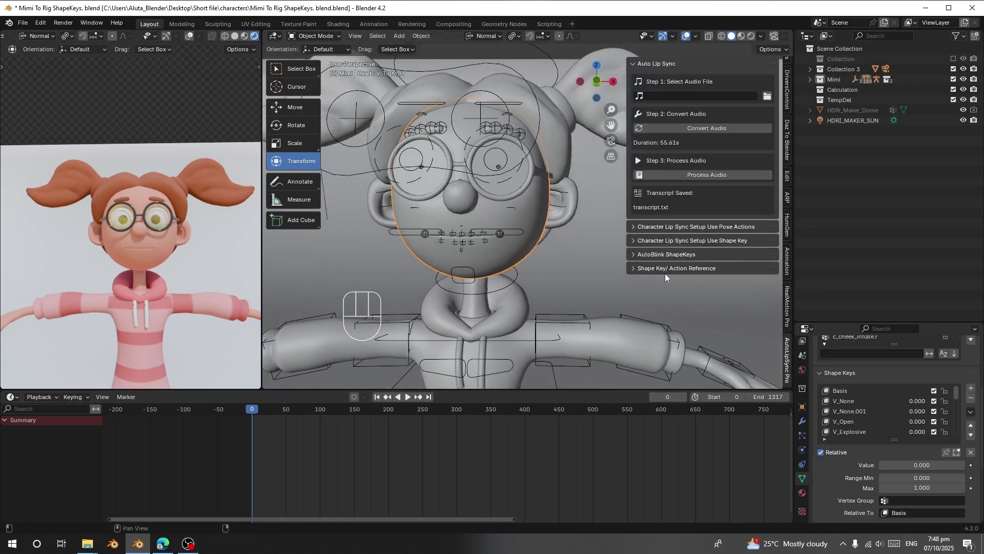
{"action": "left_click", "coordinate": [687, 269]}
{"action": "scroll", "coordinate": [691, 270], "scroll_direction": "down", "scroll_amount": 7}
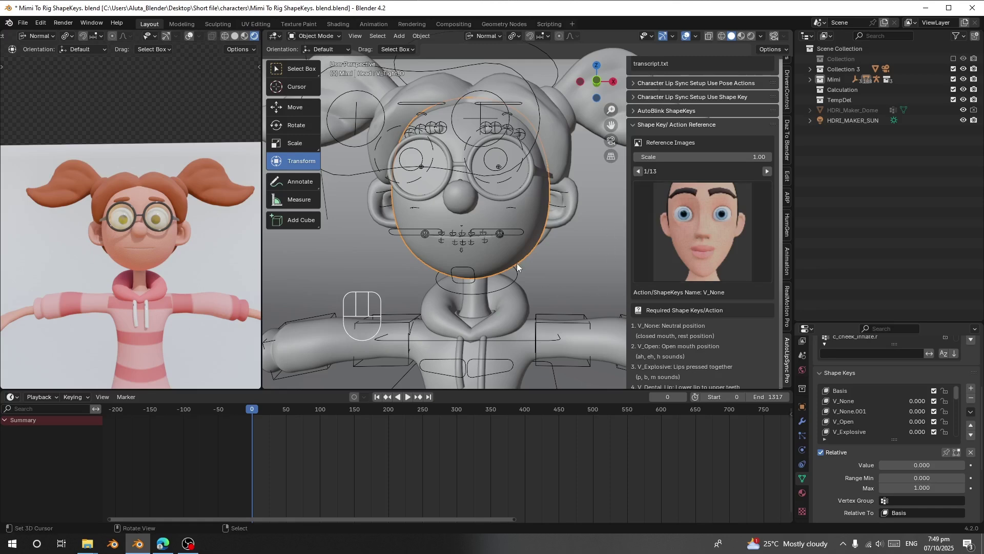
{"action": "middle_click_drag", "start_coordinate": [517, 263], "coordinate": [474, 293]}
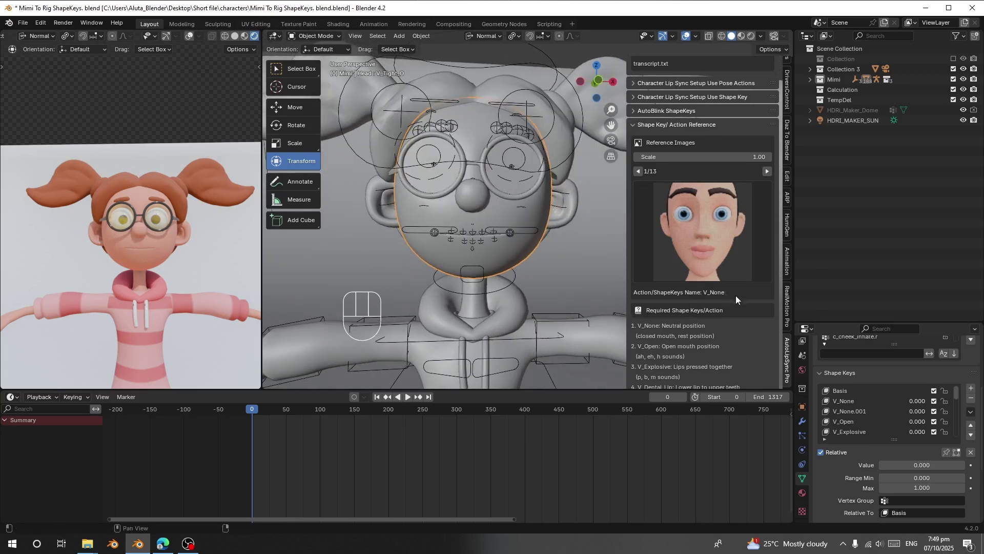
{"action": "left_click", "coordinate": [735, 237]}
{"action": "left_click", "coordinate": [684, 304]}
{"action": "scroll", "coordinate": [697, 328], "scroll_direction": "down", "scroll_amount": 3}
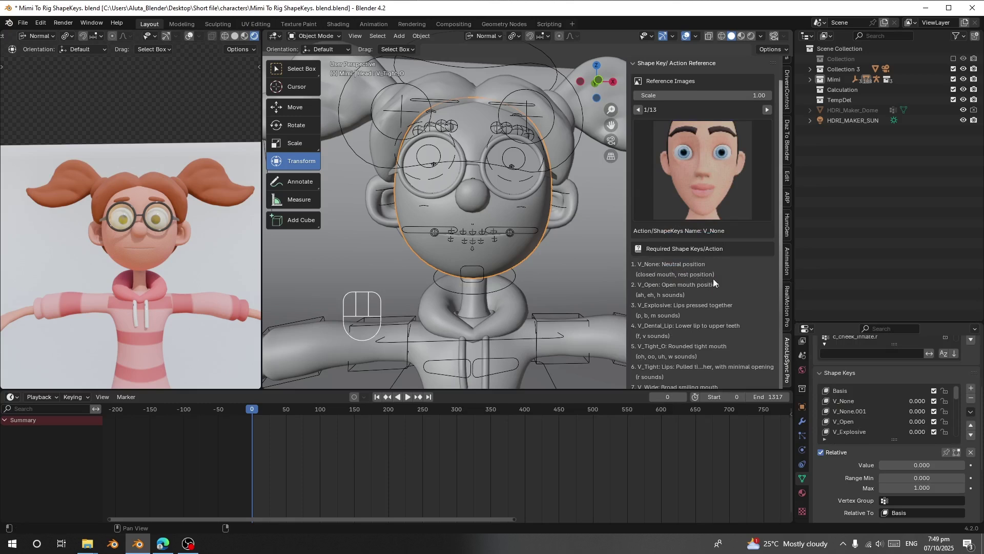
Compare the head's V_Open shape key at value 1 with its reference image, reset it to 0 and select V_Explosive
{"action": "scroll", "coordinate": [723, 236], "scroll_direction": "up", "scroll_amount": 1}
{"action": "left_click", "coordinate": [767, 131]}
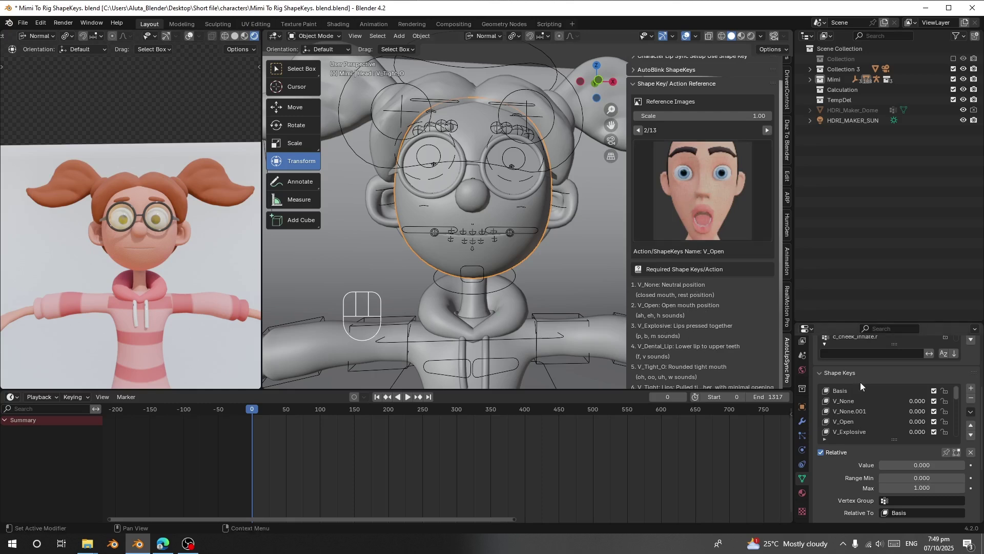
{"action": "left_click", "coordinate": [847, 421]}
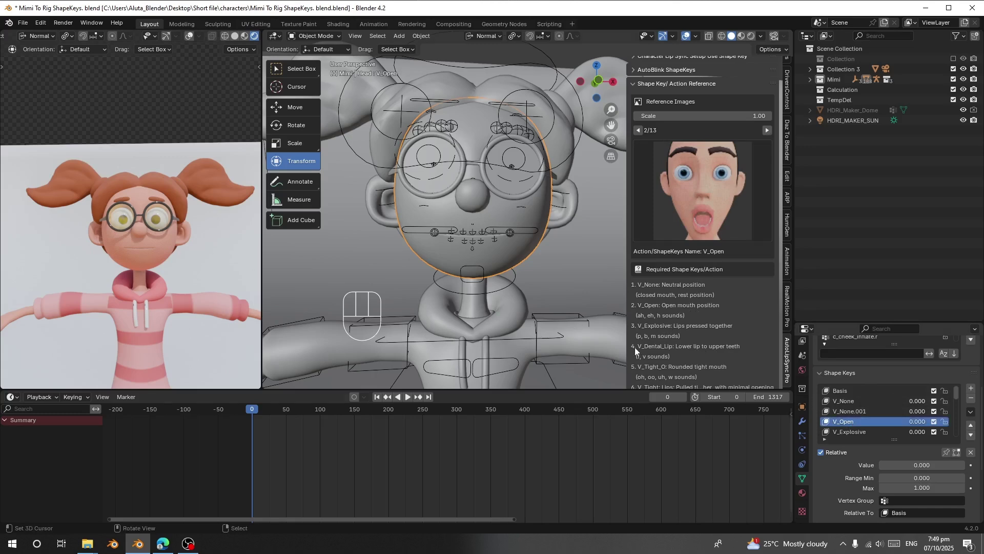
{"action": "left_click_drag", "start_coordinate": [908, 464], "coordinate": [948, 464]}
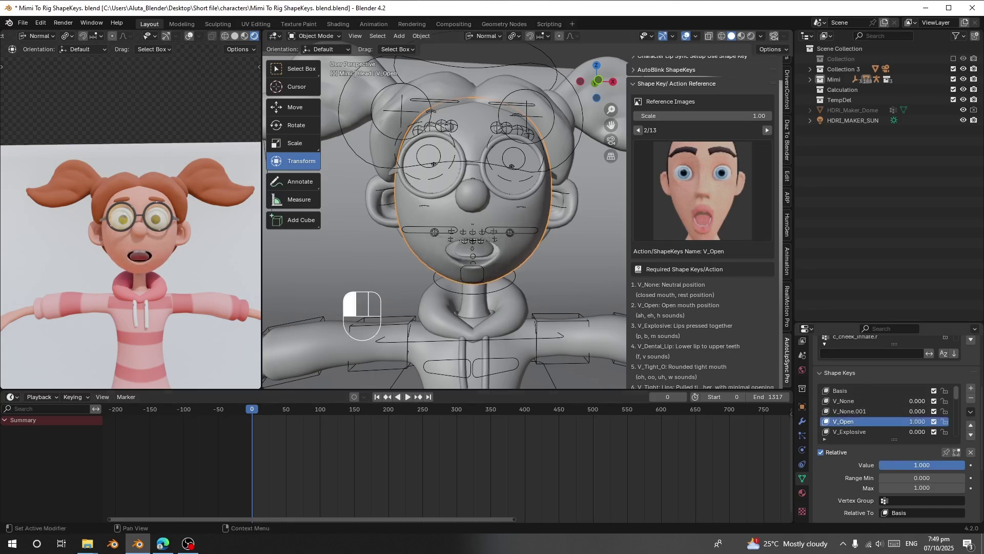
{"action": "middle_click_drag", "start_coordinate": [186, 285], "coordinate": [188, 247], "text": "ctrl"}
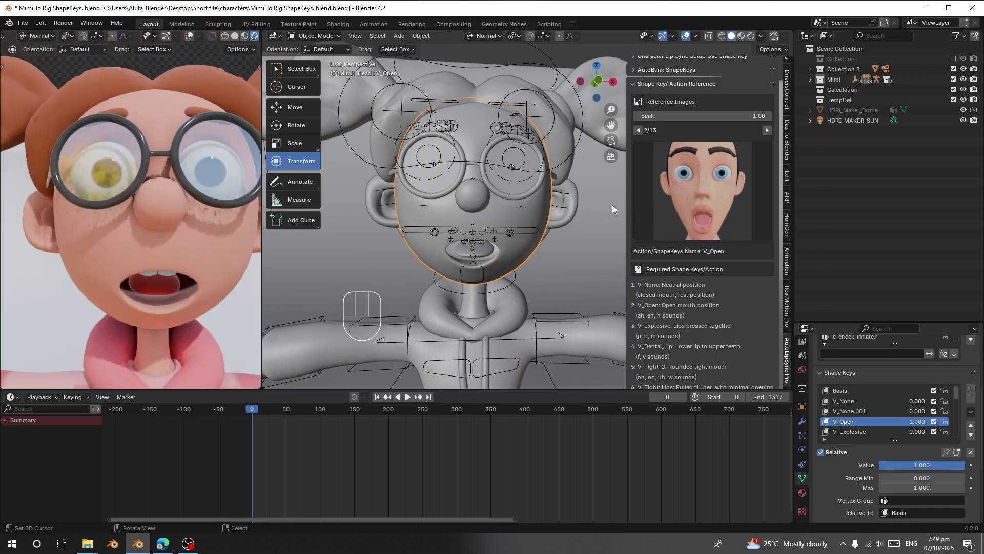
{"action": "left_click_drag", "start_coordinate": [949, 465], "coordinate": [880, 465]}
{"action": "left_click", "coordinate": [875, 432]}
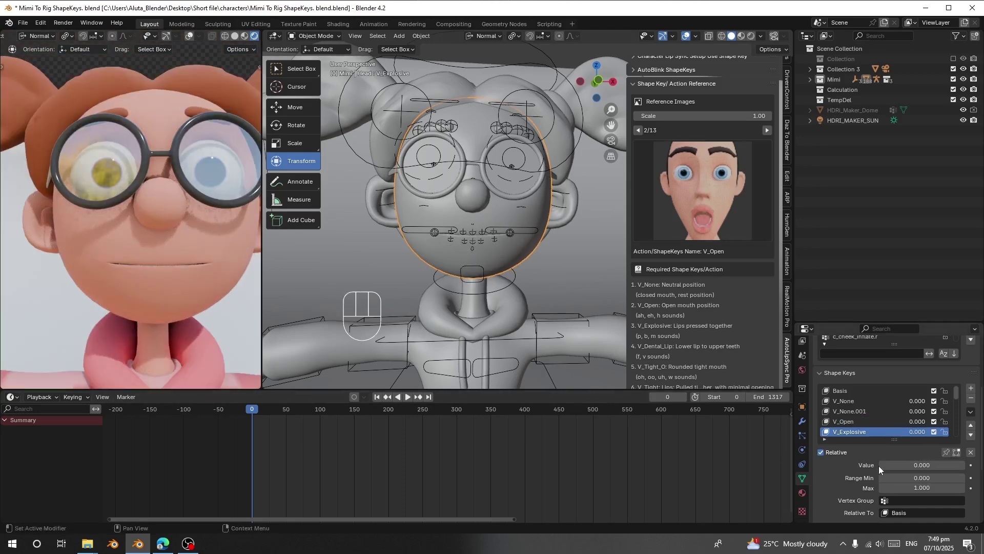
Browse the mouth-shape reference images past V_Lip_Open and return to the V_None image
{"action": "scroll", "coordinate": [882, 416], "scroll_direction": "down", "scroll_amount": 2}
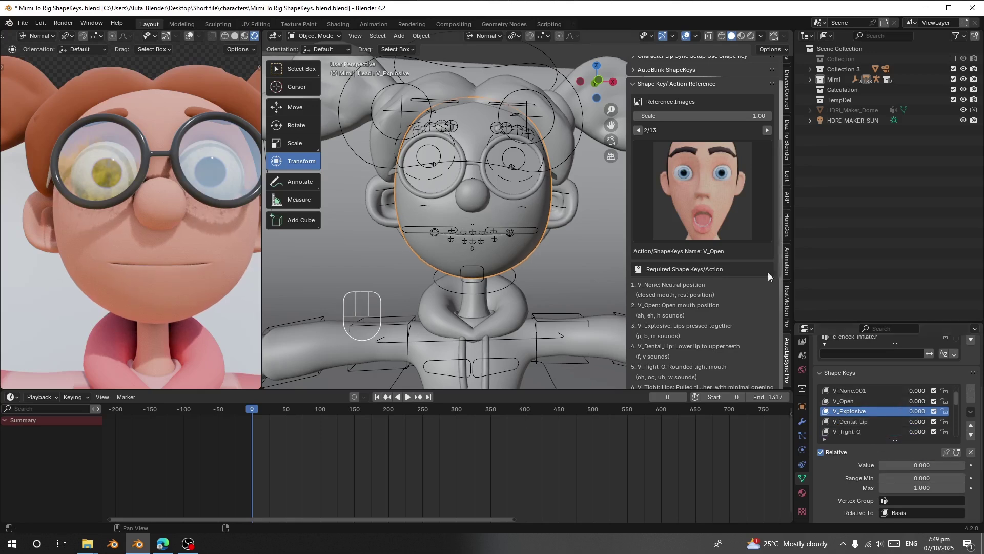
{"action": "left_click", "coordinate": [767, 131]}
{"action": "left_click", "coordinate": [767, 130]}
{"action": "left_click", "coordinate": [767, 131]}
{"action": "left_click", "coordinate": [767, 131]}
{"action": "left_click", "coordinate": [767, 131]}
{"action": "left_click", "coordinate": [767, 131]}
{"action": "left_click", "coordinate": [767, 131]}
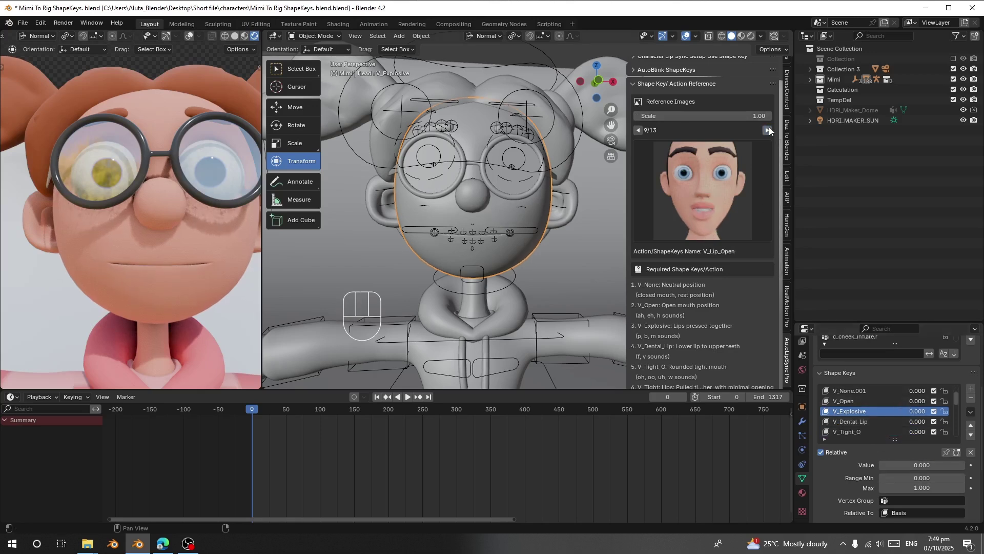
{"action": "double_click", "coordinate": [767, 131]}
{"action": "left_click", "coordinate": [638, 130]}
{"action": "left_click", "coordinate": [639, 130]}
{"action": "left_click", "coordinate": [639, 131]}
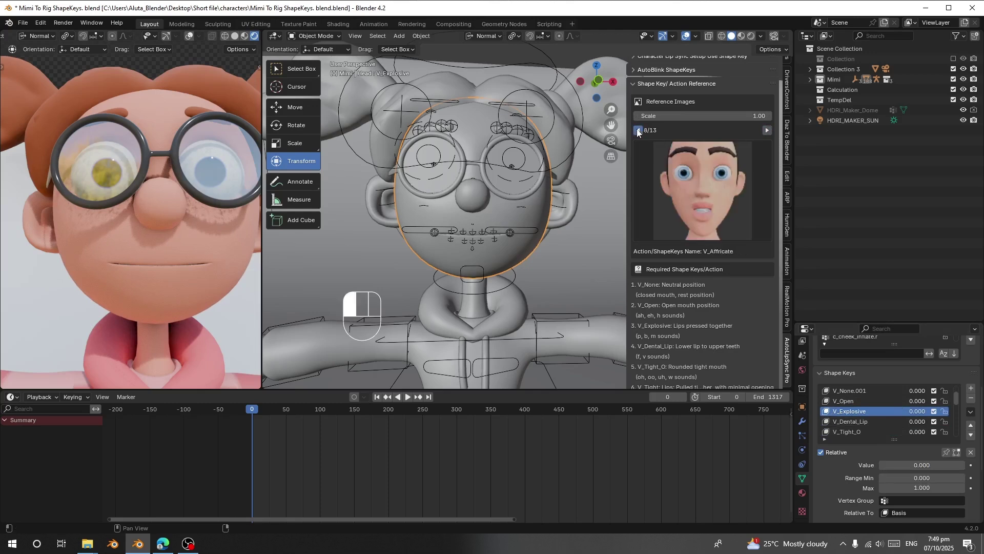
{"action": "left_click", "coordinate": [639, 131]}
{"action": "left_click", "coordinate": [638, 131]}
{"action": "left_click", "coordinate": [638, 131]}
{"action": "left_click", "coordinate": [638, 131]}
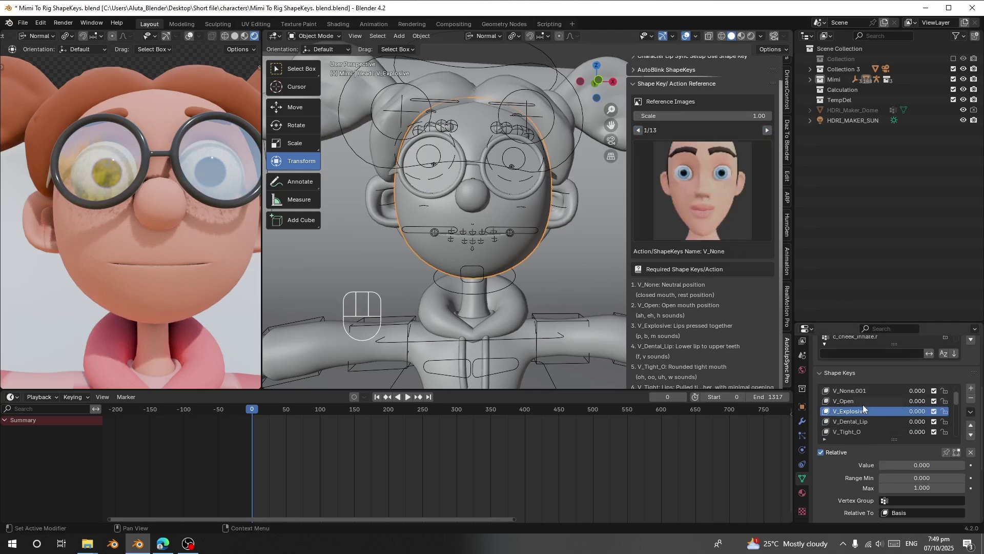
Look through the head's following shape keys and select V_Tight with its value at 0
{"action": "scroll", "coordinate": [863, 409], "scroll_direction": "down", "scroll_amount": 1}
{"action": "left_click", "coordinate": [857, 424]}
{"action": "mouse_move", "coordinate": [887, 465]}
{"action": "left_mouse_down"}
{"action": "mouse_move", "coordinate": [965, 466]}
{"action": "mouse_move", "coordinate": [880, 465]}
{"action": "left_mouse_up"}
{"action": "scroll", "coordinate": [907, 432], "scroll_direction": "down", "scroll_amount": 1}
{"action": "left_click", "coordinate": [849, 421]}
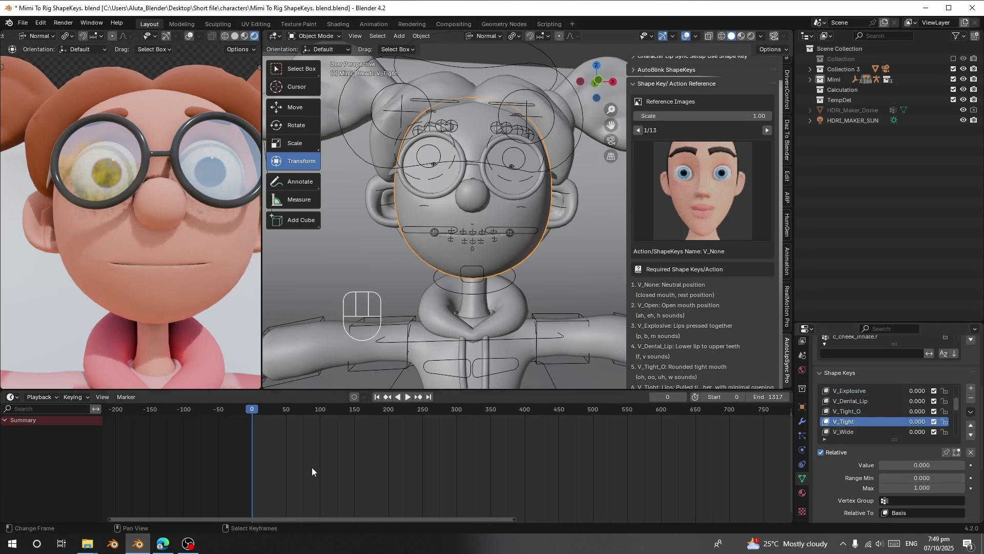
Collapse the shape key reference, choose UseAudio.WAV as the lip sync audio file and convert it
{"action": "left_click", "coordinate": [648, 82]}
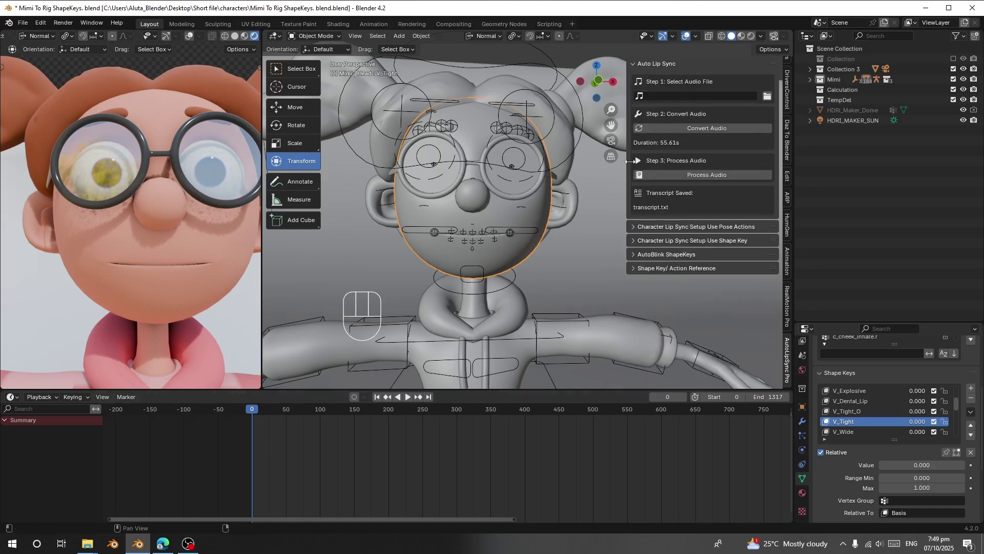
{"action": "left_click", "coordinate": [768, 96]}
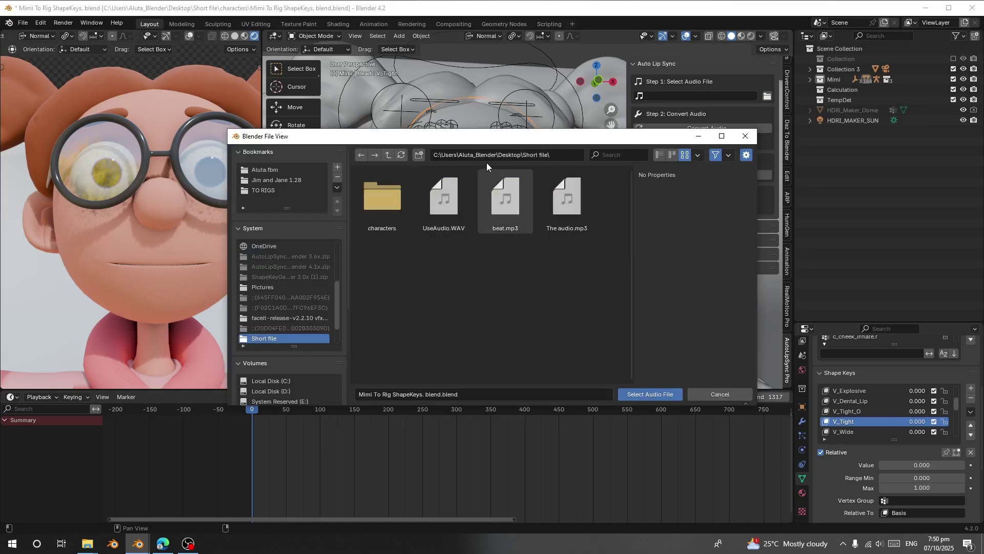
{"action": "double_click", "coordinate": [444, 200]}
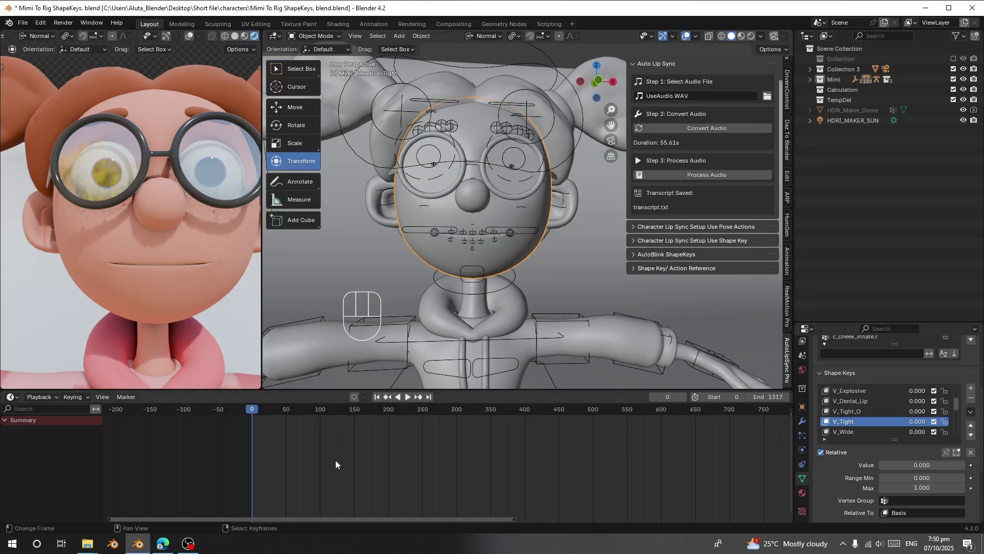
{"action": "left_click", "coordinate": [710, 127]}
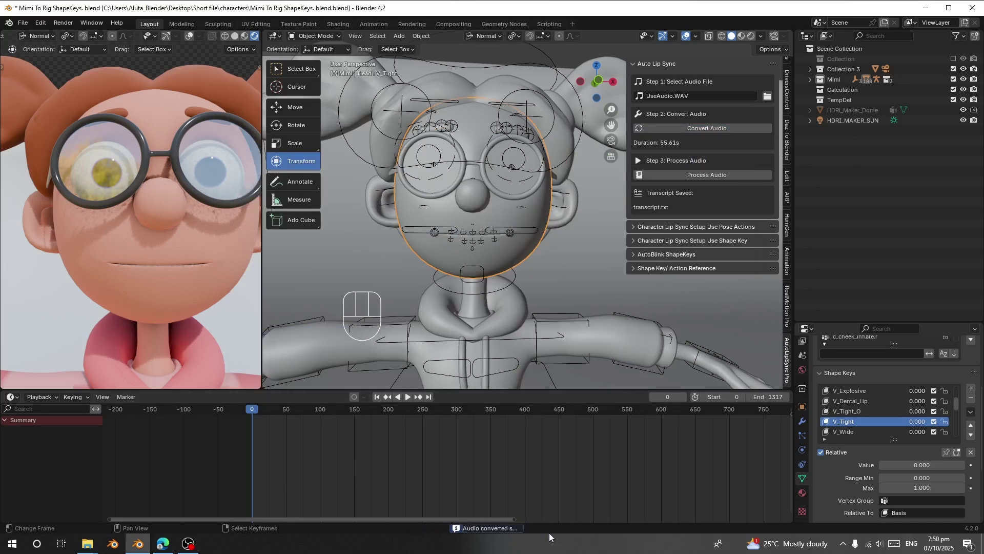
Start processing the converted audio for the lip sync
{"action": "middle_click_drag", "start_coordinate": [463, 260], "coordinate": [492, 256]}
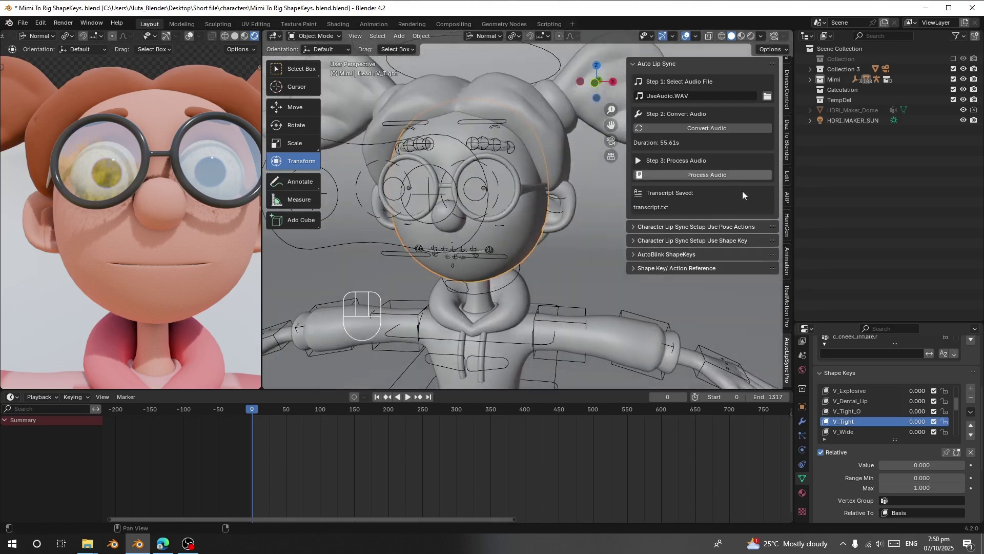
{"action": "left_click", "coordinate": [709, 174]}
{"action": "middle_click_drag", "start_coordinate": [493, 205], "coordinate": [564, 213]}
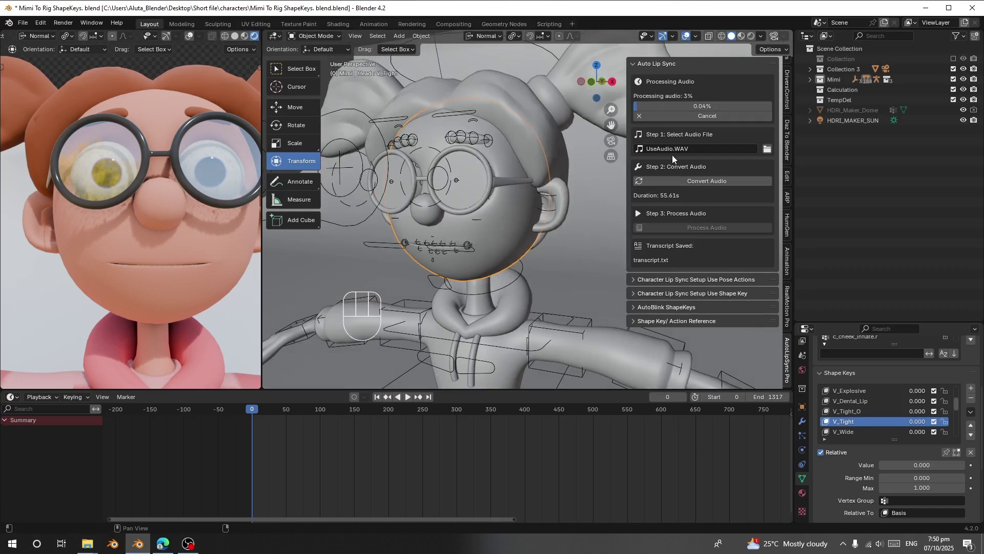
Switch the timeline area to the Video Sequencer, test playback and return the playhead to frame 0
{"action": "left_click", "coordinate": [11, 398]}
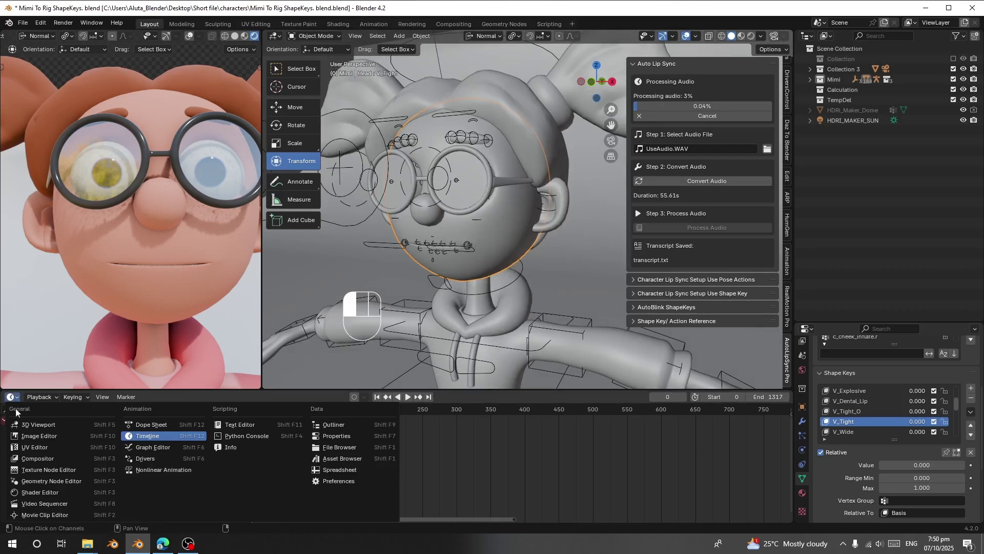
{"action": "left_click", "coordinate": [42, 506]}
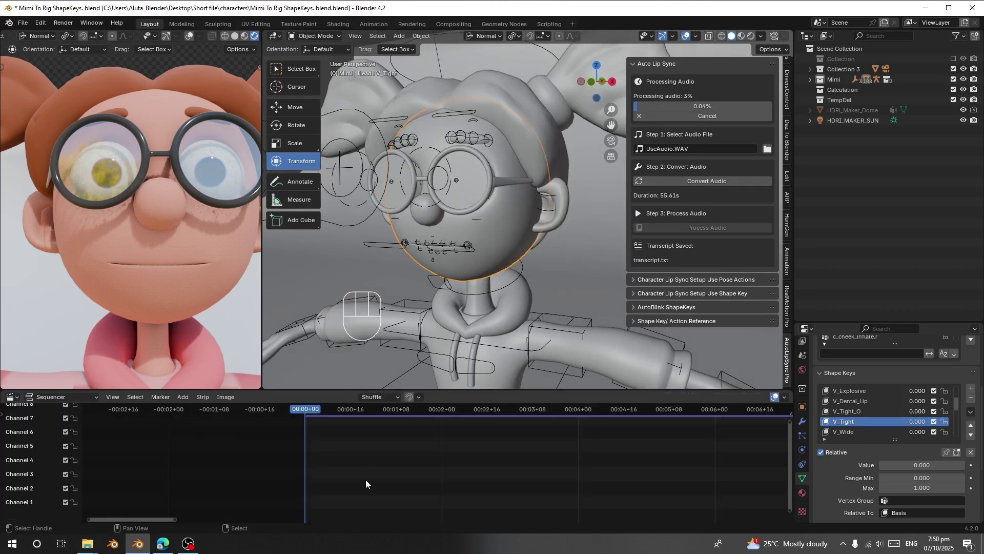
{"action": "key", "text": "space"}
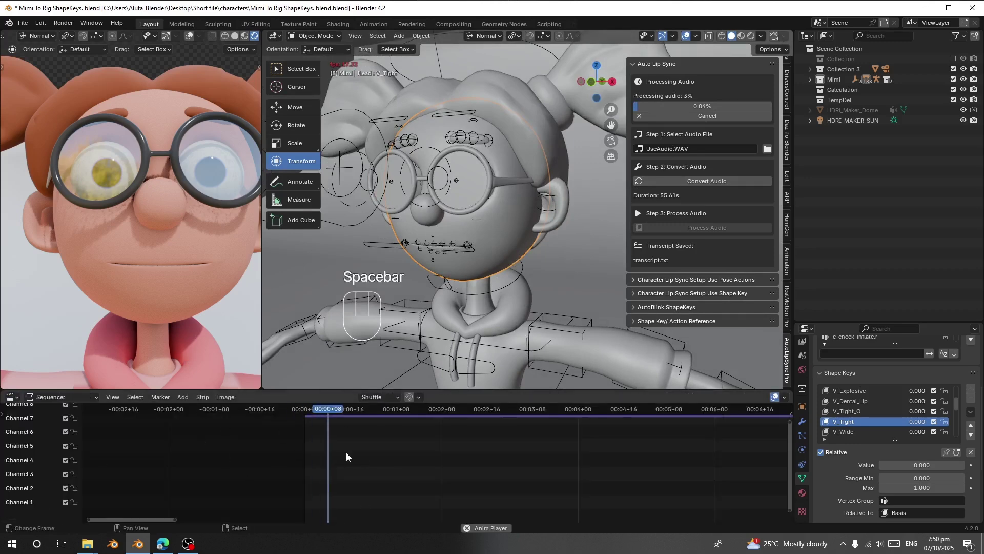
{"action": "key", "text": "space"}
{"action": "left_click", "coordinate": [307, 450]}
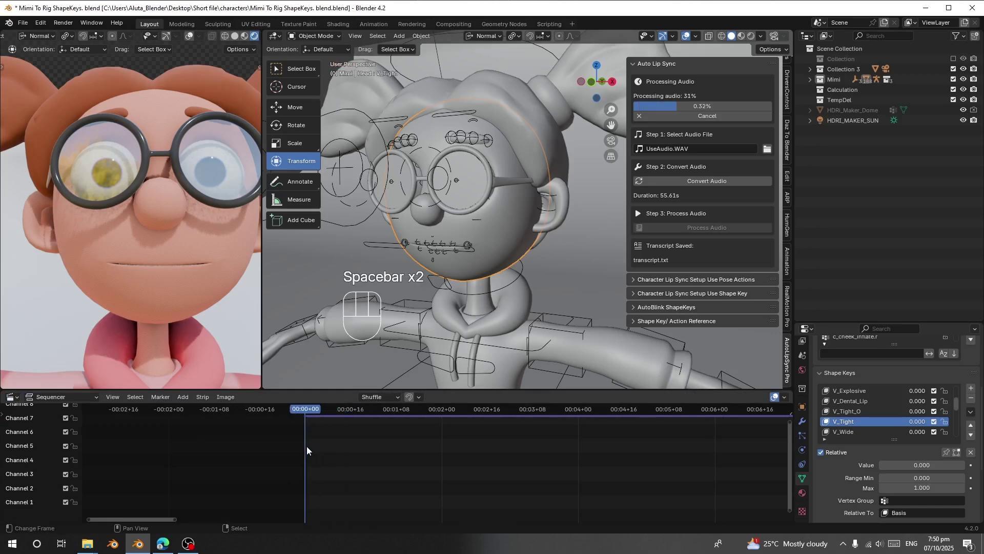
Add UseAudio.WAV from the Short file folder as a sound strip on channel 1, starting at frame 0
{"action": "left_click", "coordinate": [183, 397]}
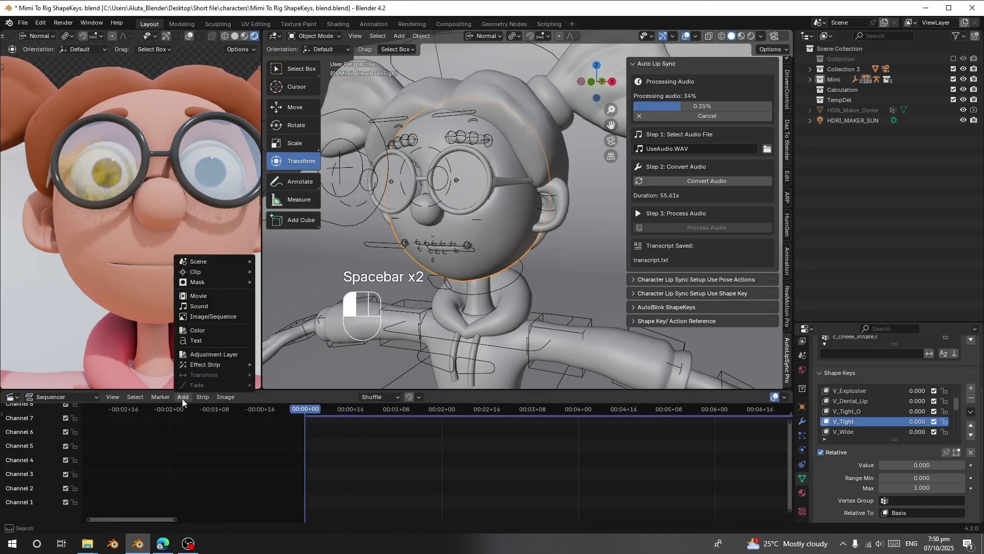
{"action": "left_click", "coordinate": [195, 316]}
{"action": "left_click", "coordinate": [473, 155]}
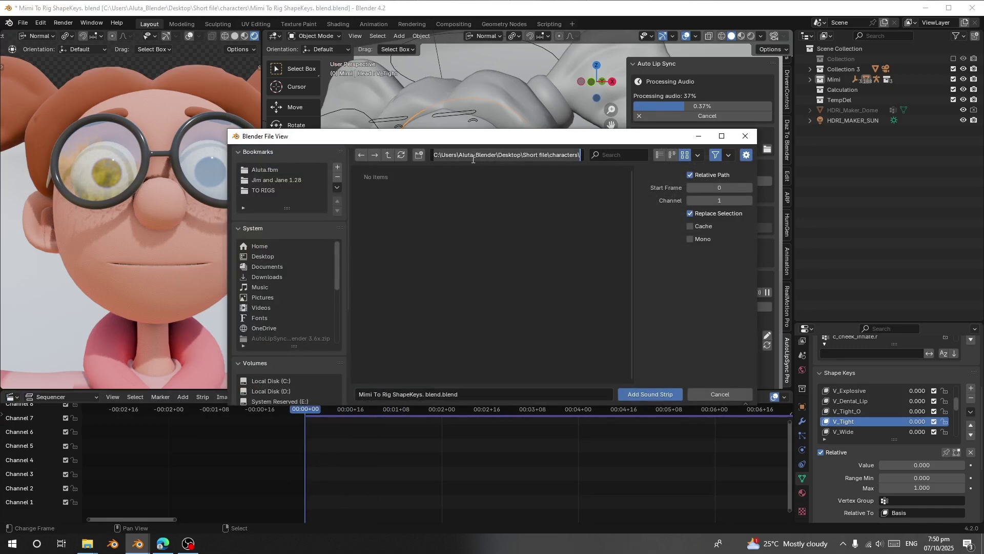
{"action": "key", "text": "ctrl+BackSpace"}
{"action": "key", "text": "Return"}
{"action": "left_click", "coordinate": [452, 212]}
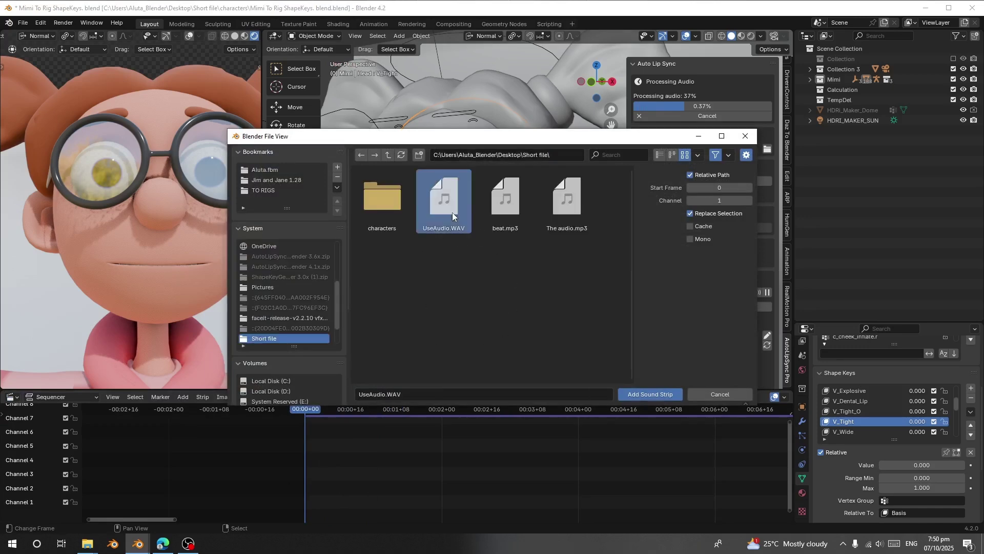
{"action": "double_click", "coordinate": [453, 212]}
Play back the start of the UseAudio.WAV strip and move the playhead back near its beginning
{"action": "key", "text": "space"}
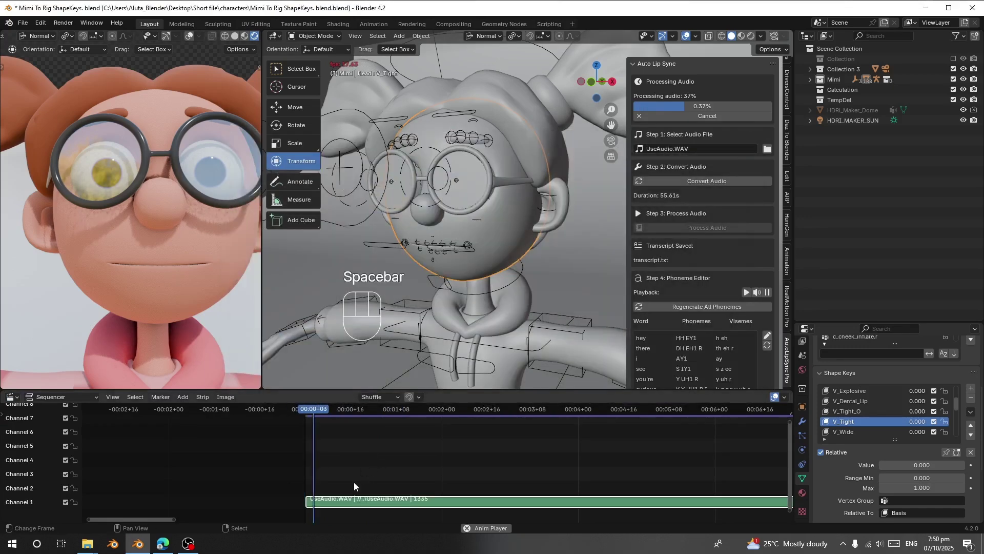
{"action": "key", "text": "space"}
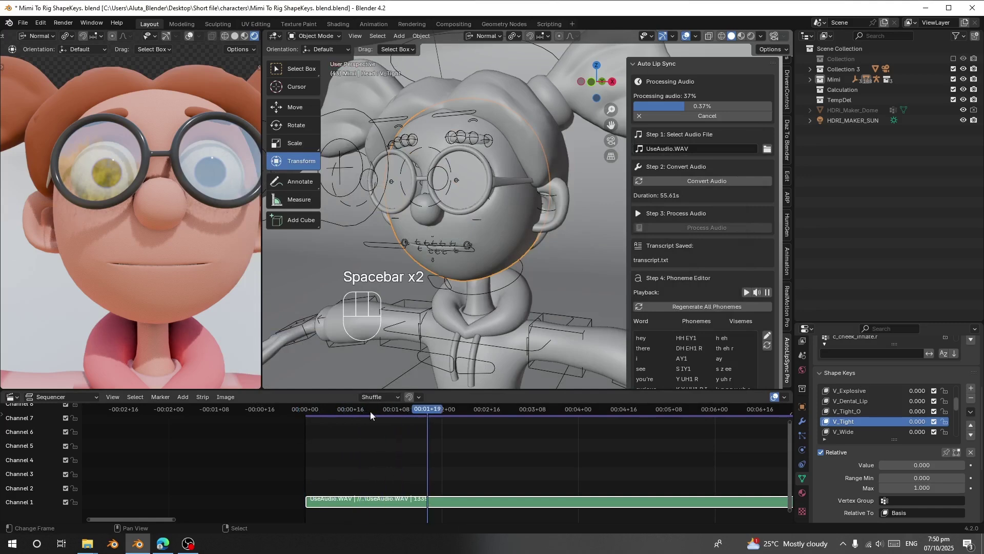
{"action": "left_click_drag", "start_coordinate": [370, 411], "coordinate": [337, 441]}
Switch the sequencer area back to the Timeline, choose Sync to Audio for playback and move the playhead near frame 0
{"action": "left_click", "coordinate": [13, 396]}
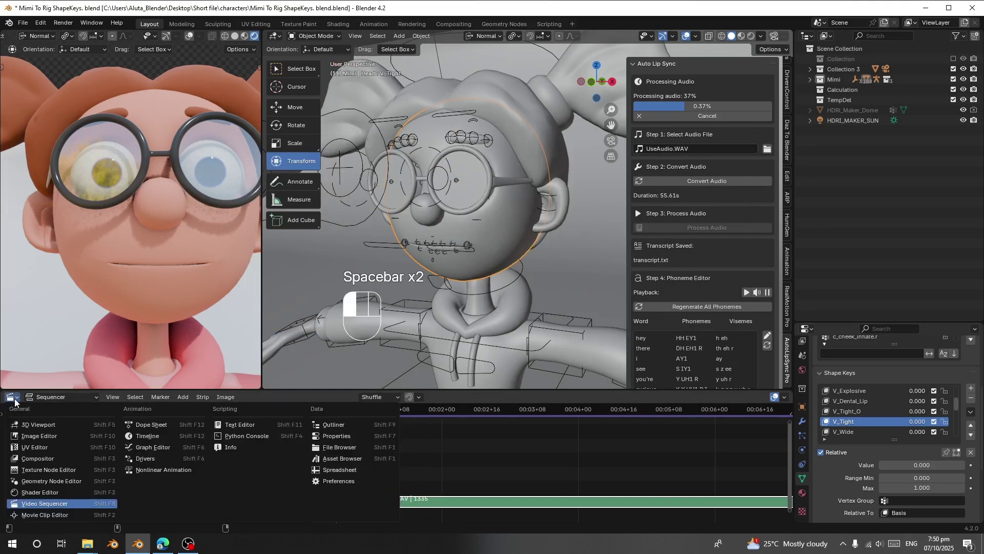
{"action": "left_click", "coordinate": [148, 446]}
{"action": "left_click", "coordinate": [41, 397]}
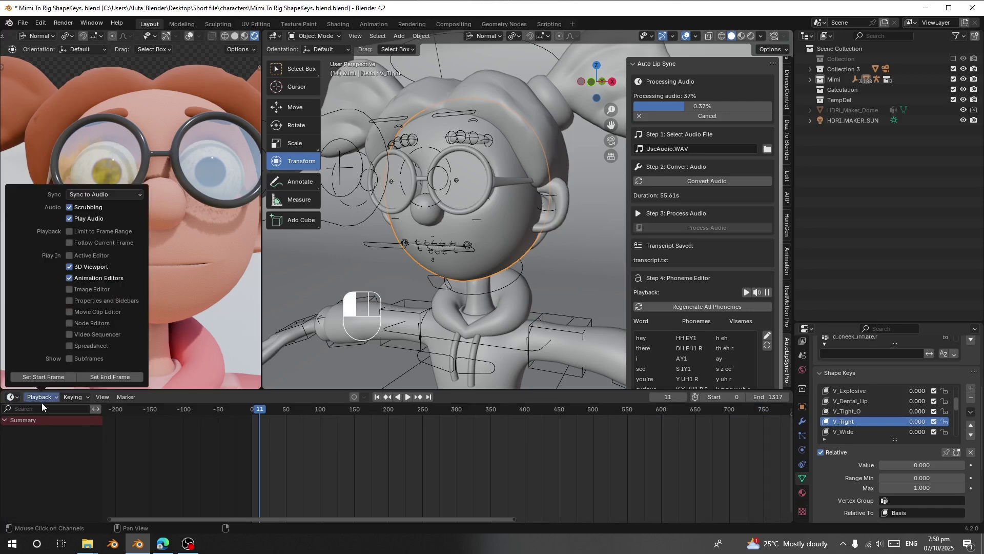
{"action": "left_click", "coordinate": [88, 195]}
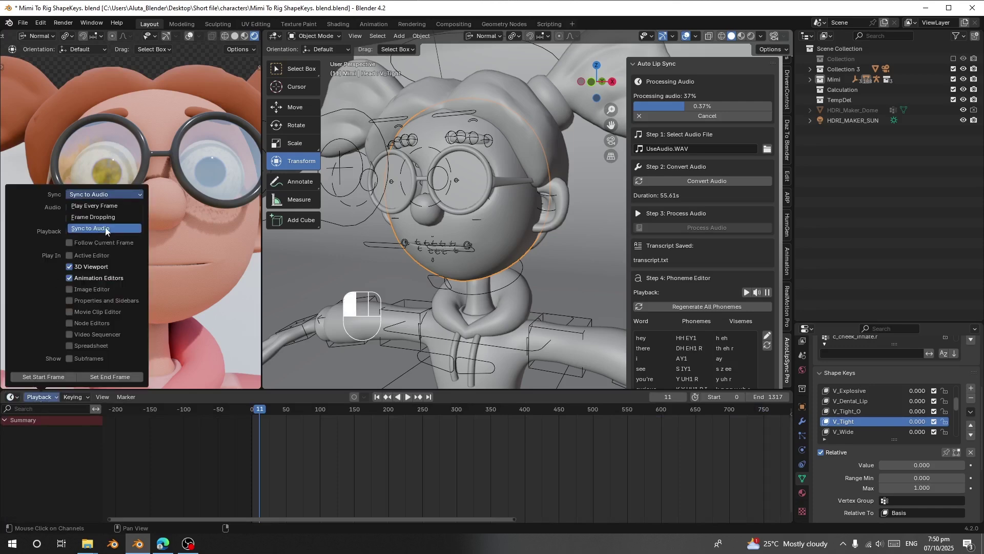
{"action": "mouse_move", "coordinate": [264, 426]}
{"action": "left_mouse_down"}
{"action": "mouse_move", "coordinate": [420, 424]}
{"action": "mouse_move", "coordinate": [236, 427]}
{"action": "mouse_move", "coordinate": [254, 426]}
{"action": "left_mouse_up"}
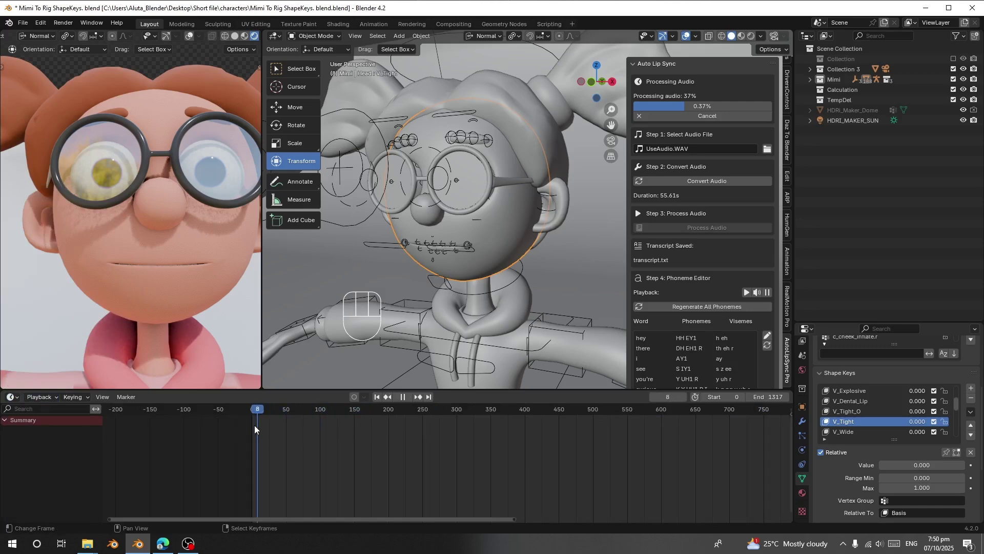
Look through the first transcribed words with their phonemes and visemes in the Phoneme Editor
{"action": "scroll", "coordinate": [758, 303], "scroll_direction": "down", "scroll_amount": 4}
{"action": "scroll", "coordinate": [761, 307], "scroll_direction": "down", "scroll_amount": 8}
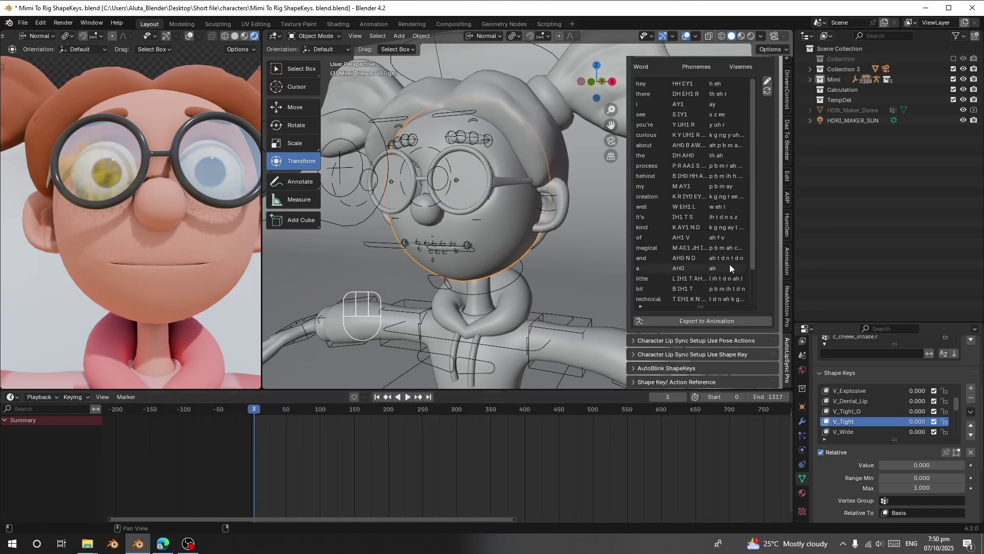
{"action": "mouse_move", "coordinate": [752, 244]}
{"action": "left_mouse_down"}
{"action": "mouse_move", "coordinate": [754, 299]}
{"action": "mouse_move", "coordinate": [754, 244]}
{"action": "mouse_move", "coordinate": [768, 283]}
{"action": "mouse_move", "coordinate": [755, 237]}
{"action": "left_mouse_up"}
{"action": "scroll", "coordinate": [683, 256], "scroll_direction": "down", "scroll_amount": 2}
{"action": "scroll", "coordinate": [672, 271], "scroll_direction": "up", "scroll_amount": 2}
{"action": "scroll", "coordinate": [681, 302], "scroll_direction": "down", "scroll_amount": 5}
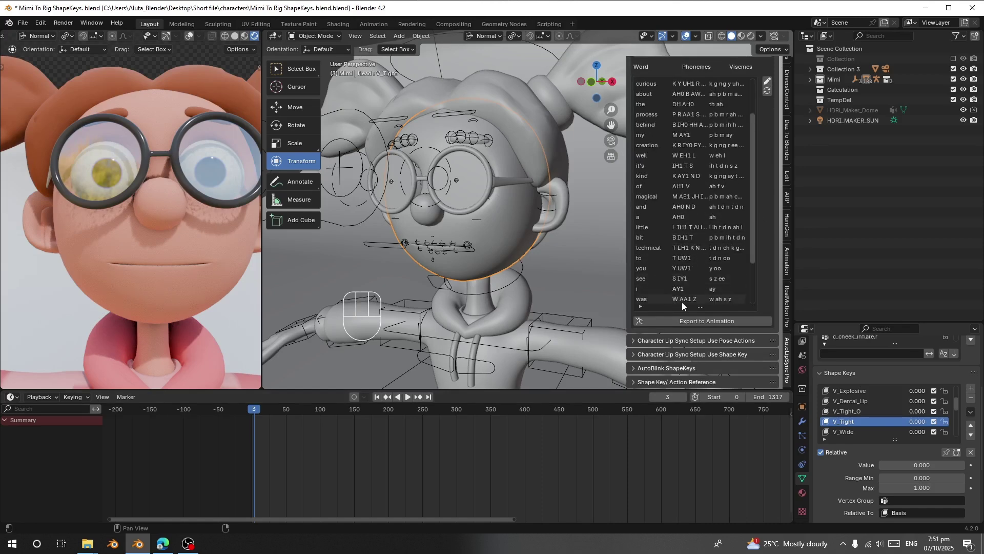
{"action": "scroll", "coordinate": [682, 303], "scroll_direction": "up", "scroll_amount": 5}
{"action": "scroll", "coordinate": [739, 185], "scroll_direction": "up", "scroll_amount": 8}
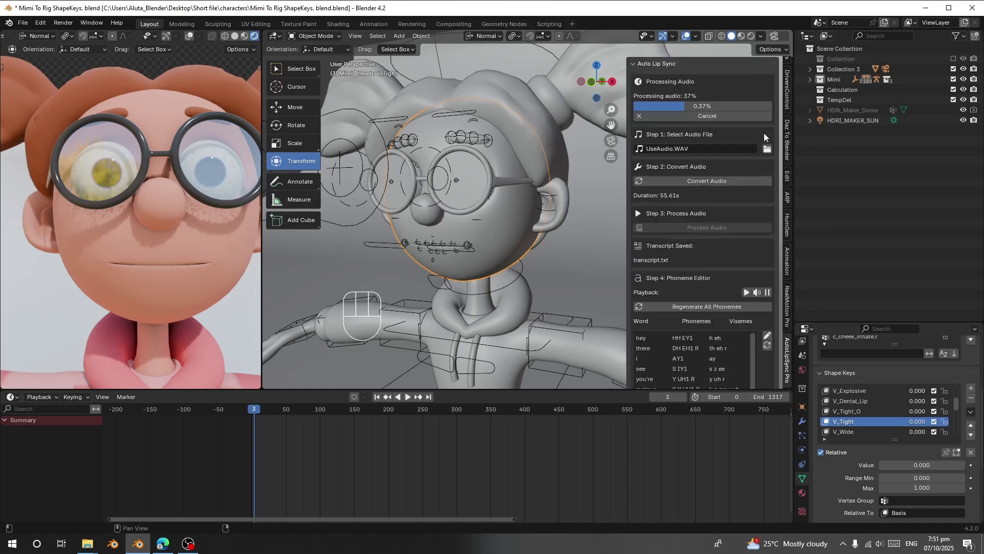
Check the audio processing progress and the newly transcribed words at the end of the phoneme list
{"action": "scroll", "coordinate": [767, 272], "scroll_direction": "down", "scroll_amount": 7}
{"action": "middle_click_drag", "start_coordinate": [403, 240], "coordinate": [439, 241]}
{"action": "scroll", "coordinate": [718, 205], "scroll_direction": "down", "scroll_amount": 10}
{"action": "scroll", "coordinate": [770, 238], "scroll_direction": "up", "scroll_amount": 8}
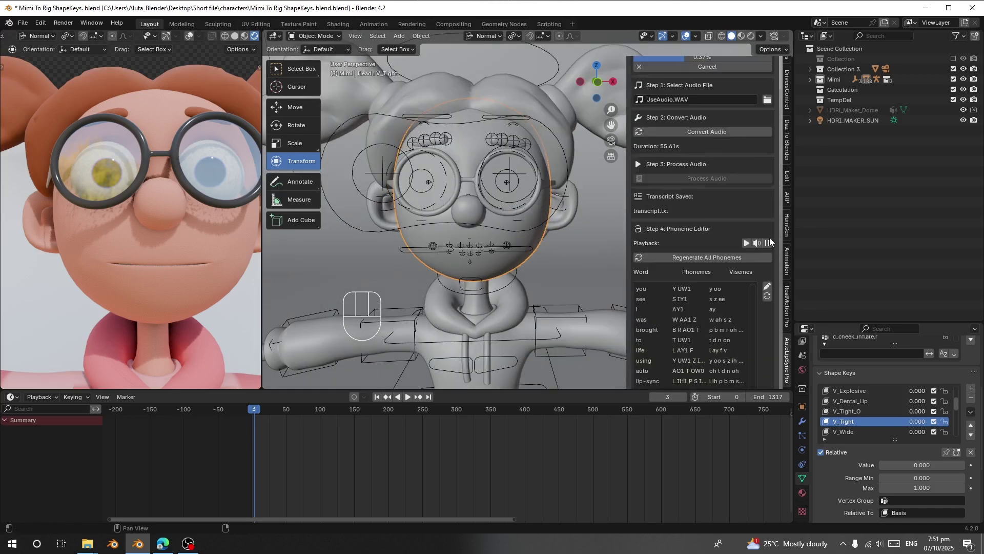
{"action": "scroll", "coordinate": [769, 241], "scroll_direction": "down", "scroll_amount": 8}
{"action": "scroll", "coordinate": [114, 224], "scroll_direction": "down", "scroll_amount": 2}
{"action": "scroll", "coordinate": [718, 230], "scroll_direction": "down", "scroll_amount": 9}
{"action": "scroll", "coordinate": [670, 259], "scroll_direction": "down", "scroll_amount": 6}
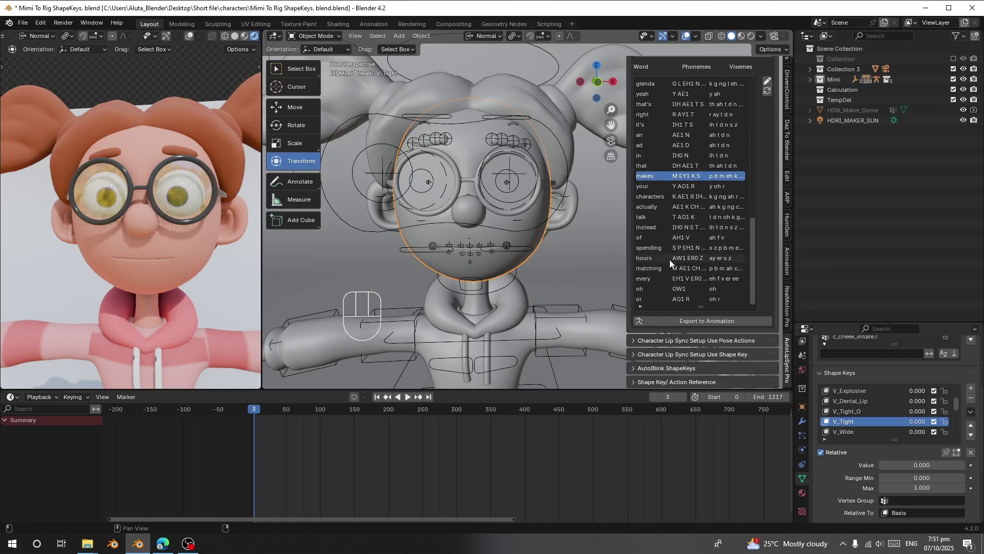
{"action": "scroll", "coordinate": [752, 218], "scroll_direction": "up", "scroll_amount": 10}
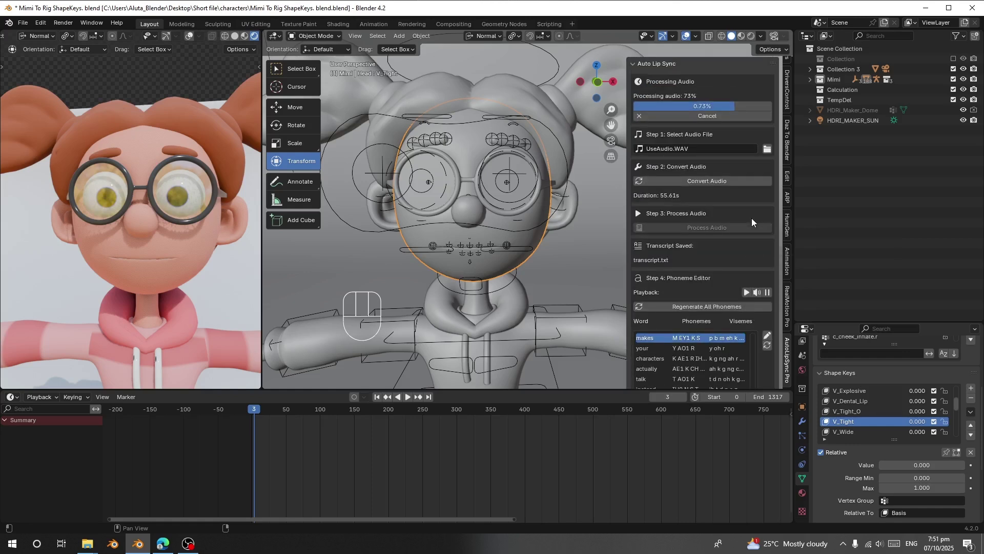
Review the complete phoneme list down to its last word and return to its first word
{"action": "scroll", "coordinate": [749, 206], "scroll_direction": "down", "scroll_amount": 8}
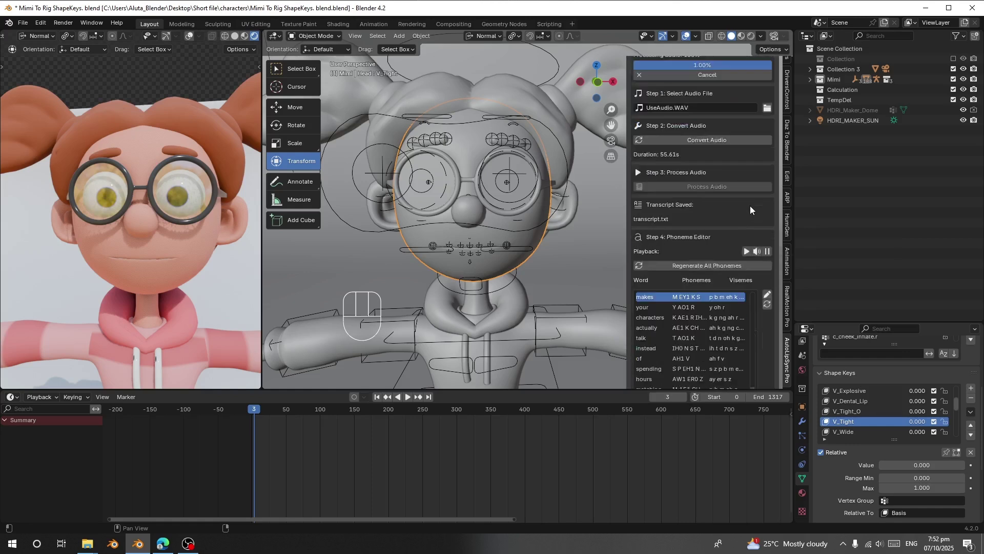
{"action": "scroll", "coordinate": [723, 272], "scroll_direction": "down", "scroll_amount": 3}
{"action": "scroll", "coordinate": [726, 264], "scroll_direction": "up", "scroll_amount": 1}
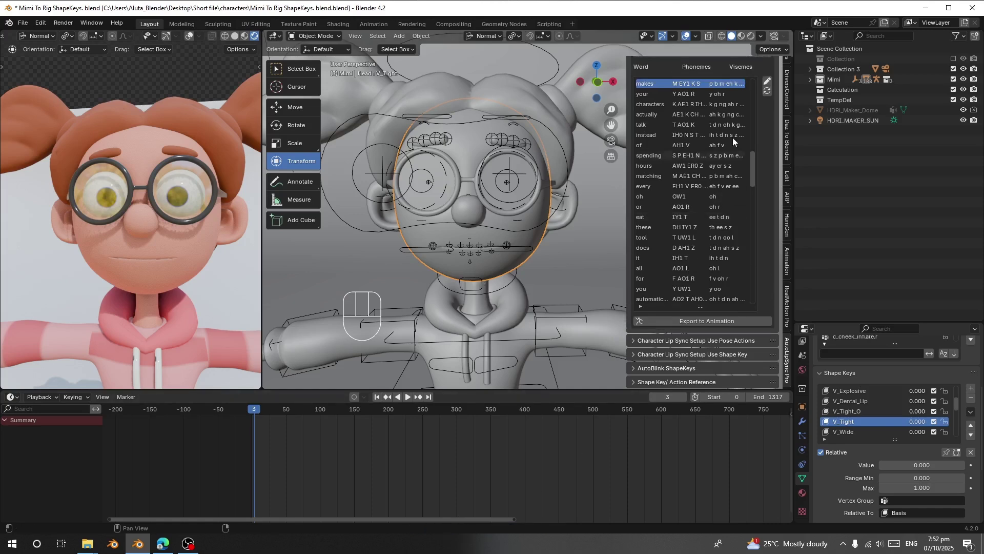
{"action": "left_click_drag", "start_coordinate": [753, 165], "coordinate": [635, 307]}
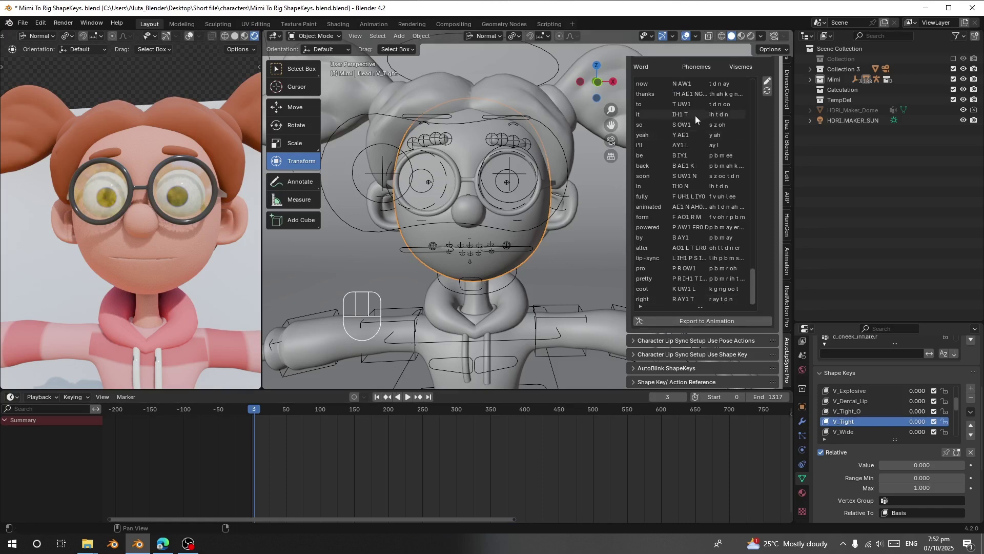
{"action": "scroll", "coordinate": [737, 252], "scroll_direction": "up", "scroll_amount": 6}
{"action": "left_click_drag", "start_coordinate": [752, 261], "coordinate": [759, 51]}
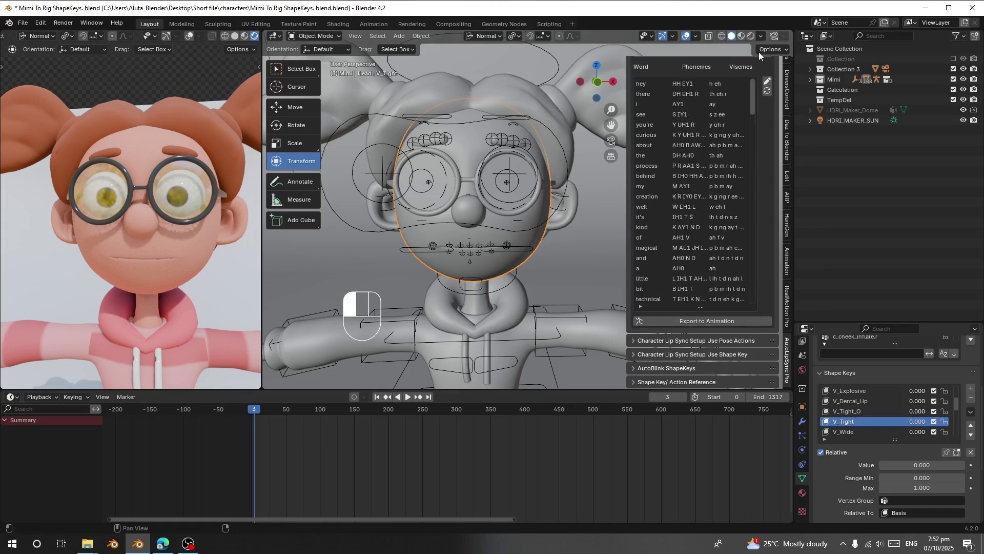
{"action": "scroll", "coordinate": [757, 171], "scroll_direction": "up", "scroll_amount": 5}
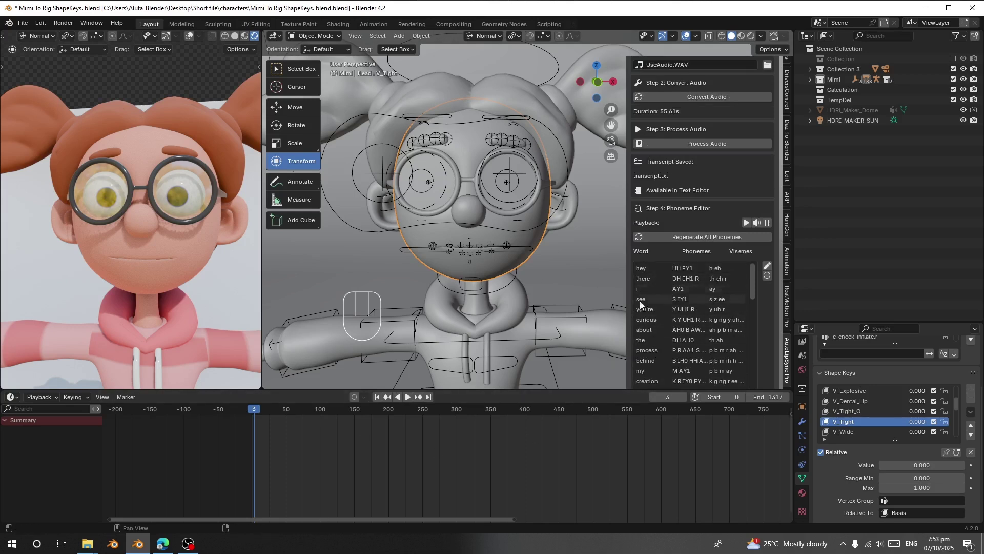
Open the word "hey" for editing to inspect its phonemes and close it without changes
{"action": "left_click", "coordinate": [657, 270]}
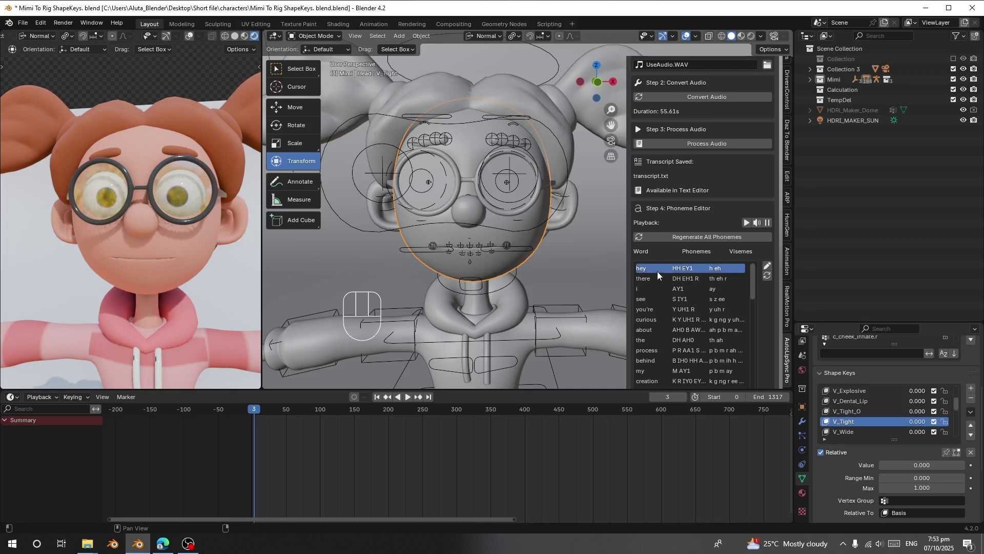
{"action": "left_click", "coordinate": [769, 266]}
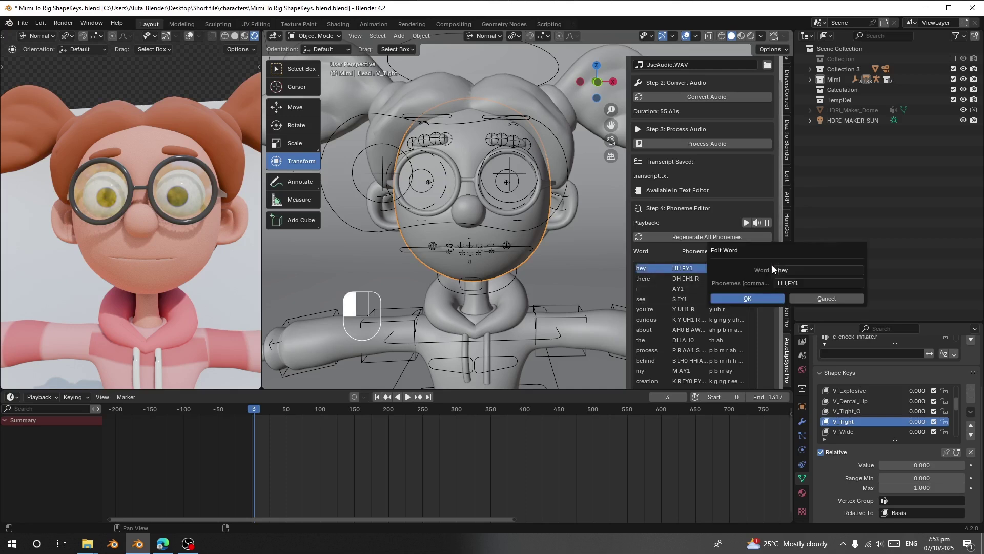
{"action": "left_click", "coordinate": [814, 299]}
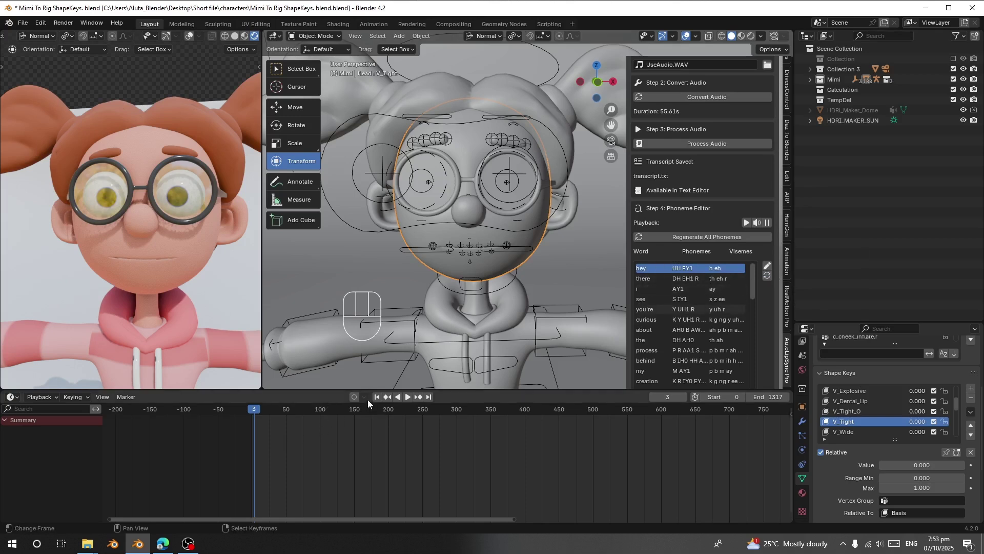
Play the opening of the audio and compare it with the first words in the phoneme list
{"action": "key", "text": "space"}
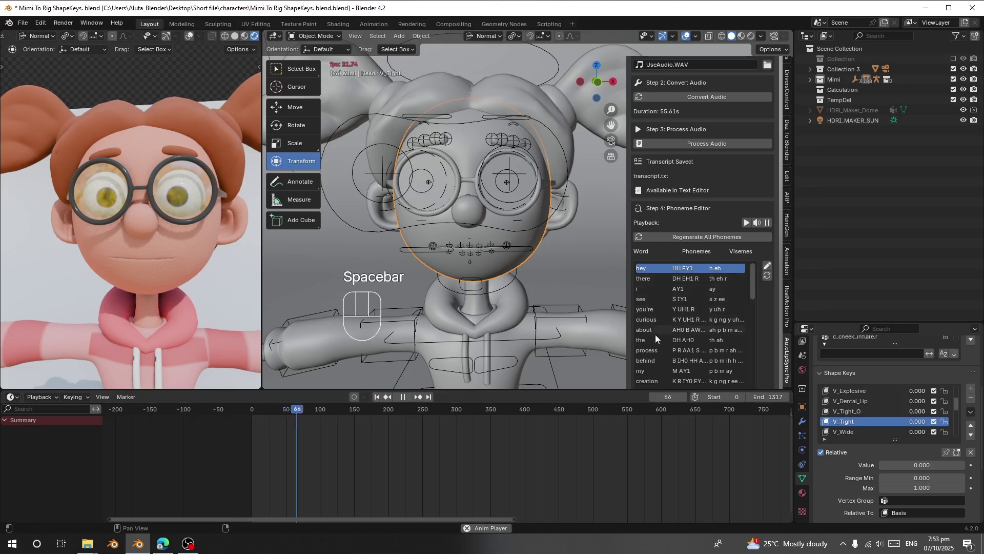
{"action": "key", "text": "space"}
{"action": "key", "text": "space"}
{"action": "key", "text": "space"}
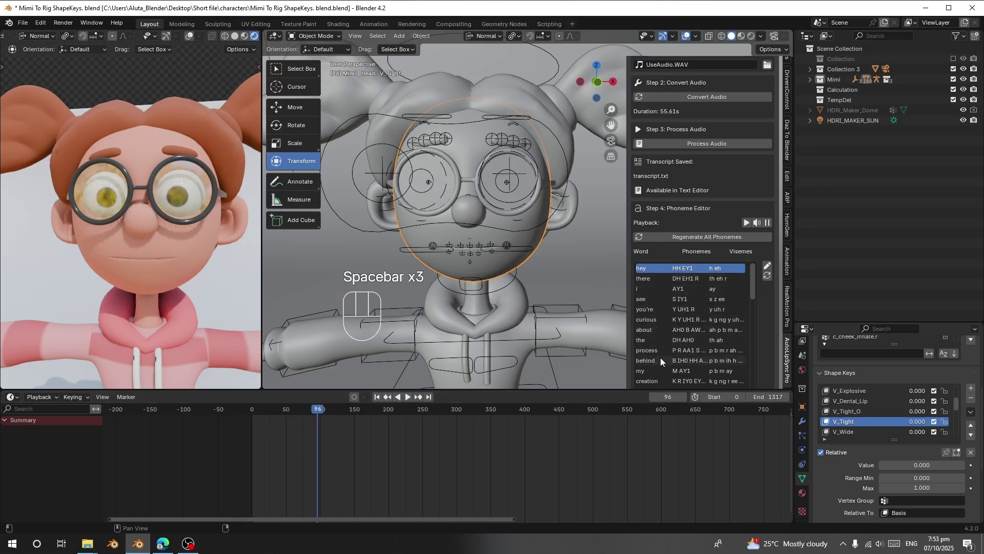
Continue playback while following the spoken words further down the phoneme list, and return the playhead to frame 0
{"action": "scroll", "coordinate": [662, 307], "scroll_direction": "down", "scroll_amount": 2}
{"action": "scroll", "coordinate": [682, 313], "scroll_direction": "down", "scroll_amount": 8}
{"action": "key", "text": "space"}
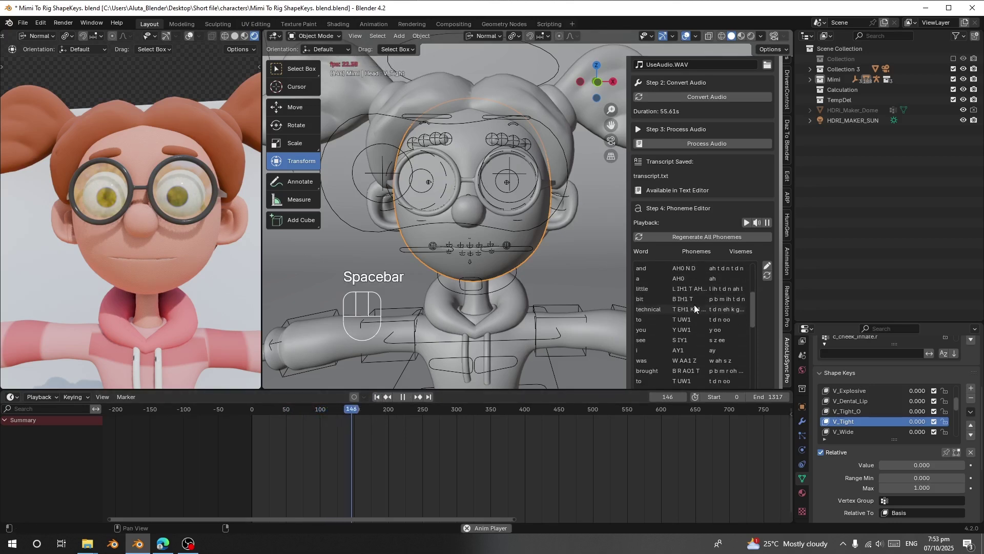
{"action": "scroll", "coordinate": [695, 305], "scroll_direction": "up", "scroll_amount": 4}
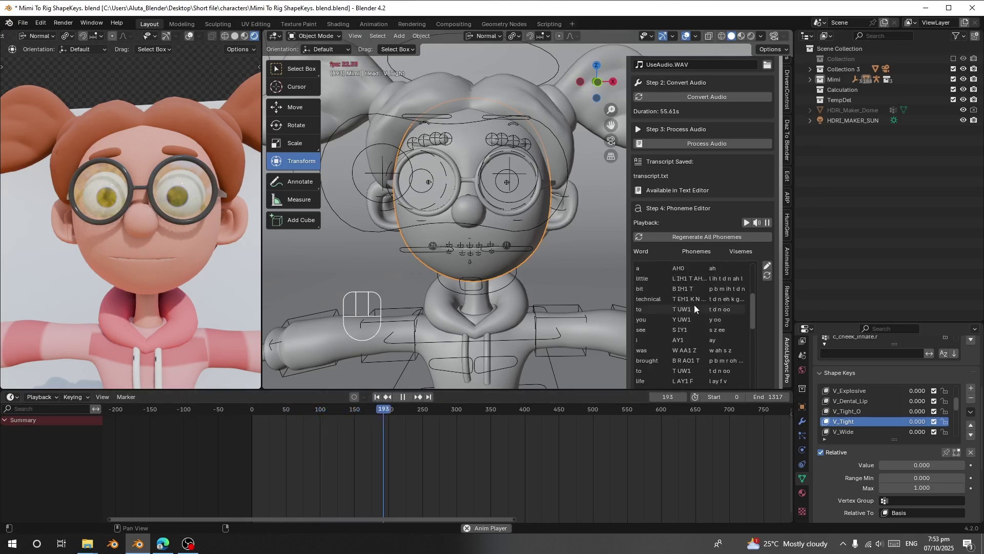
{"action": "scroll", "coordinate": [694, 304], "scroll_direction": "up", "scroll_amount": 5}
{"action": "key", "text": "space"}
{"action": "scroll", "coordinate": [694, 305], "scroll_direction": "down", "scroll_amount": 5}
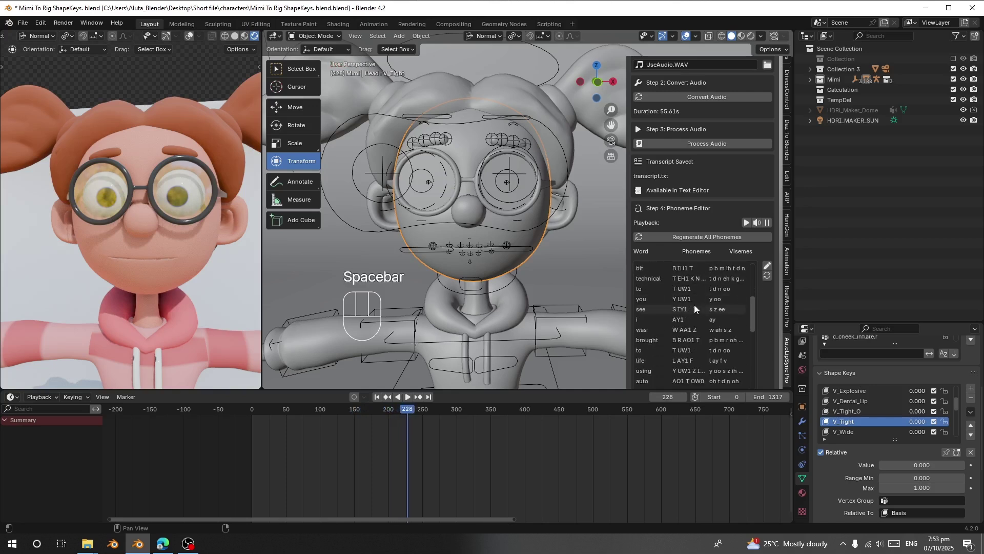
{"action": "left_click", "coordinate": [264, 410]}
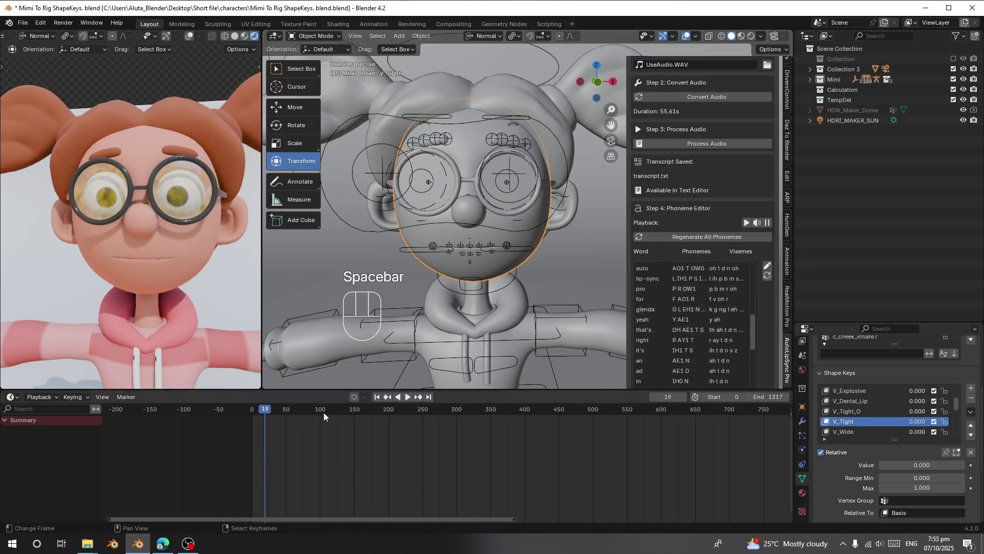
{"action": "left_click", "coordinate": [376, 397]}
Expand Character Lip Sync Setup Use Pose Actions and view its character, action mapping and generation options
{"action": "scroll", "coordinate": [764, 266], "scroll_direction": "down", "scroll_amount": 8}
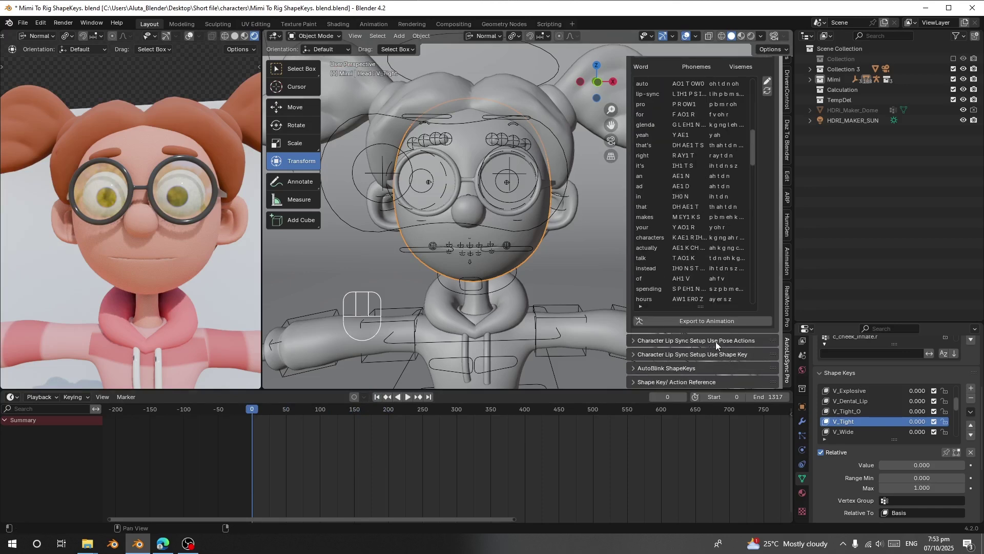
{"action": "left_click", "coordinate": [731, 341]}
{"action": "scroll", "coordinate": [734, 340], "scroll_direction": "down", "scroll_amount": 5}
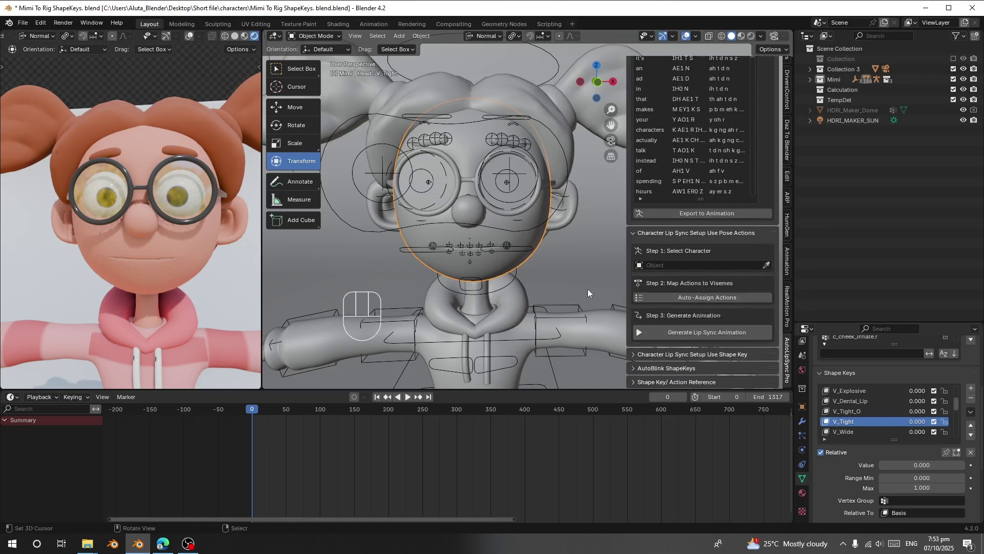
Pick Mimi as the character in the pose-action lip sync setup and auto-assign actions to the visemes
{"action": "middle_click_drag", "start_coordinate": [544, 247], "coordinate": [542, 230]}
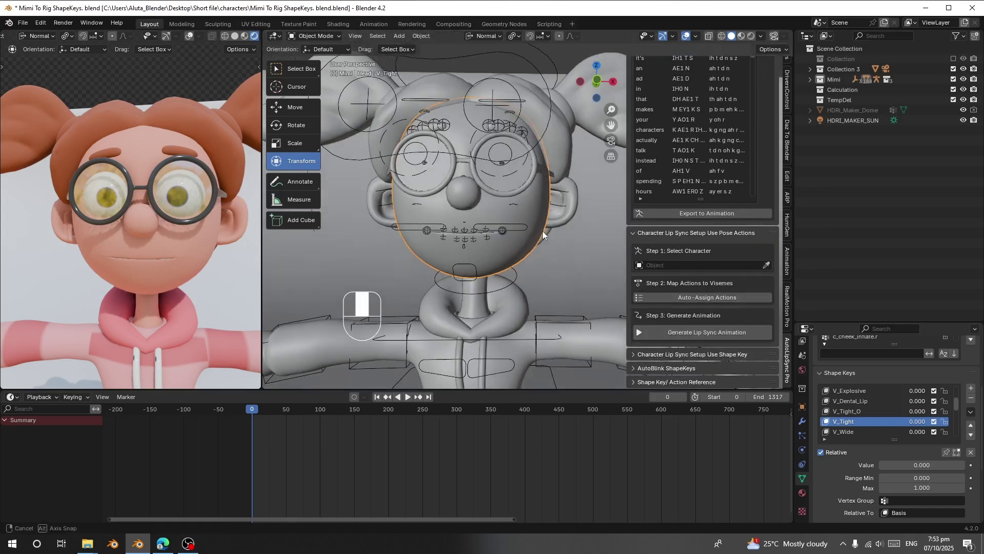
{"action": "left_click", "coordinate": [766, 265]}
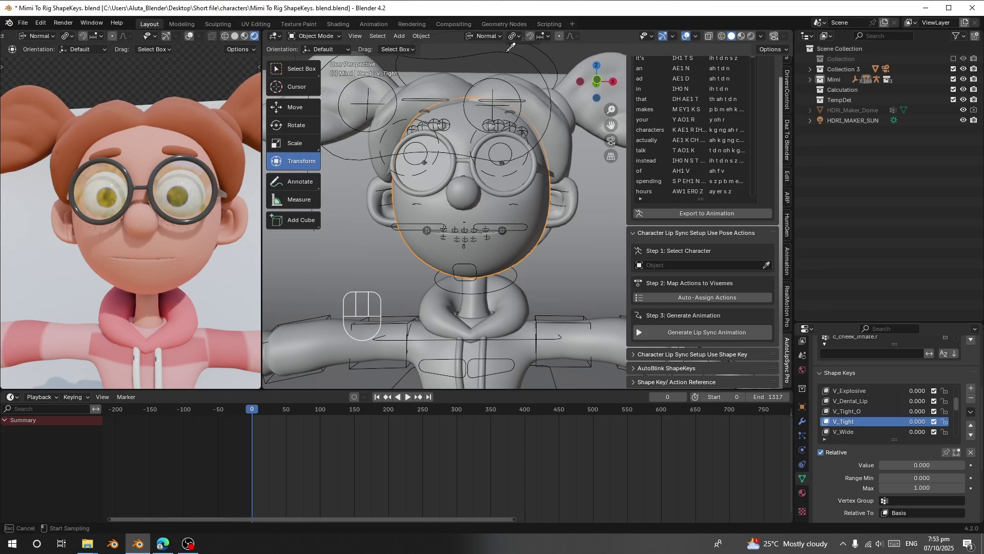
{"action": "left_click", "coordinate": [565, 173]}
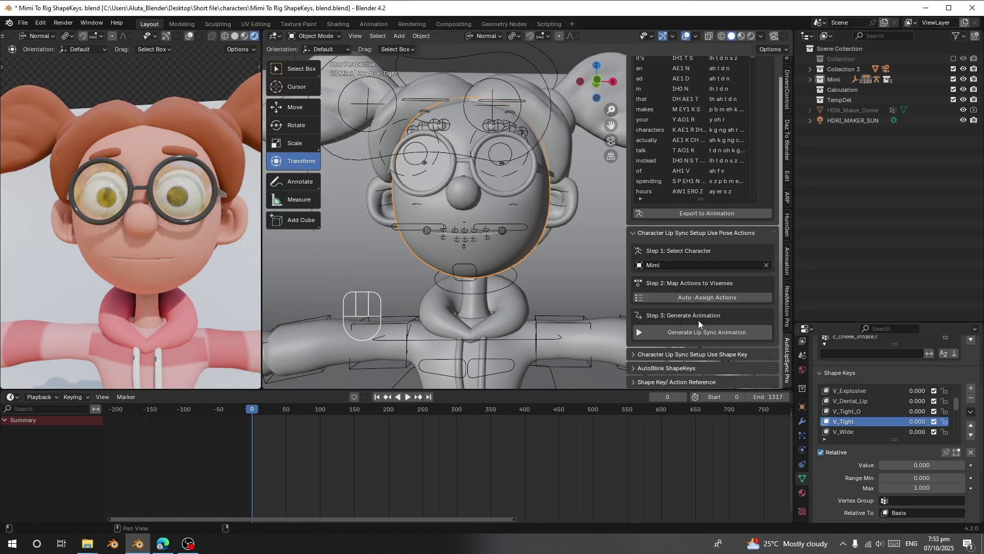
{"action": "left_click", "coordinate": [725, 297]}
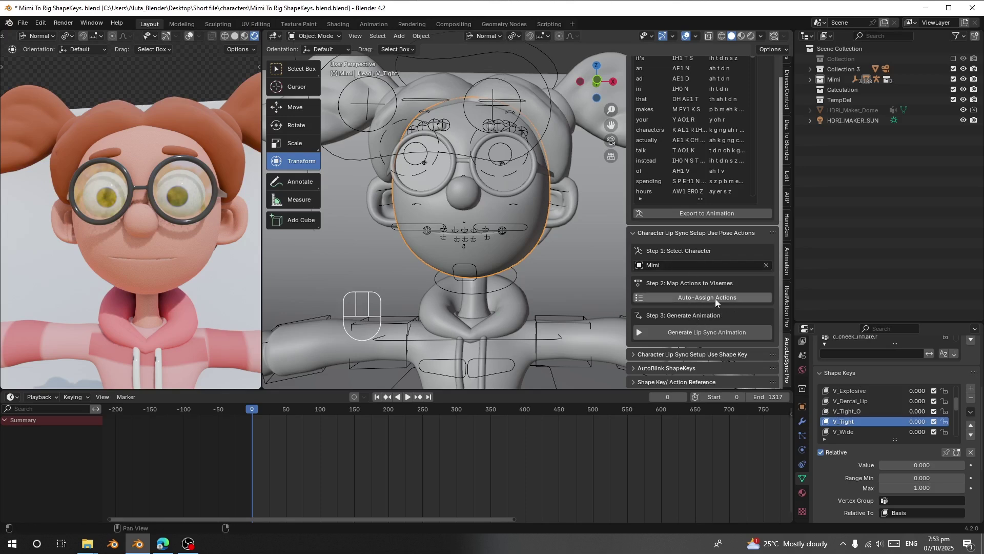
{"action": "left_click", "coordinate": [680, 297]}
{"action": "scroll", "coordinate": [700, 292], "scroll_direction": "down", "scroll_amount": 5}
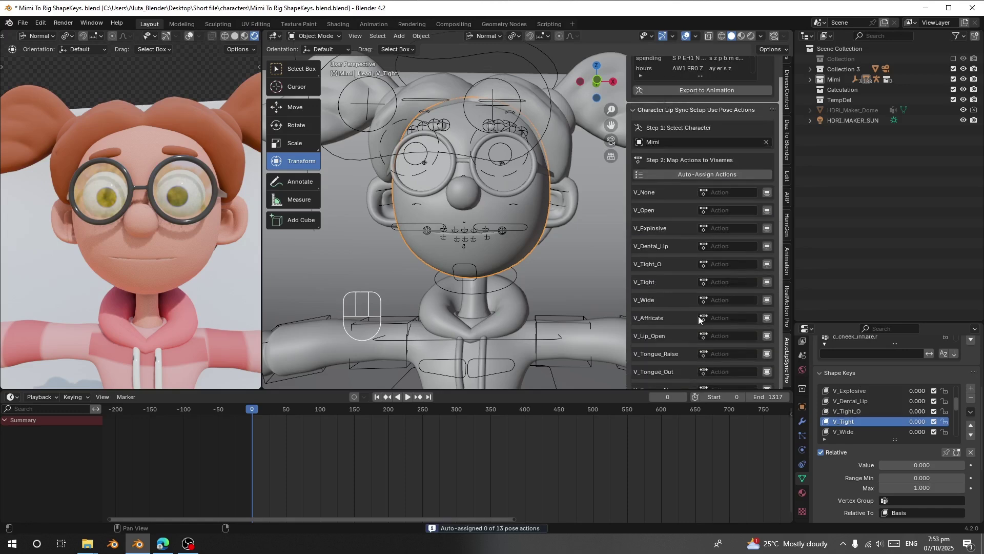
Examine the action slots for the visemes from V_None to V_SZ and the lip sync generation option below them
{"action": "scroll", "coordinate": [709, 290], "scroll_direction": "down", "scroll_amount": 3}
{"action": "scroll", "coordinate": [717, 167], "scroll_direction": "up", "scroll_amount": 2}
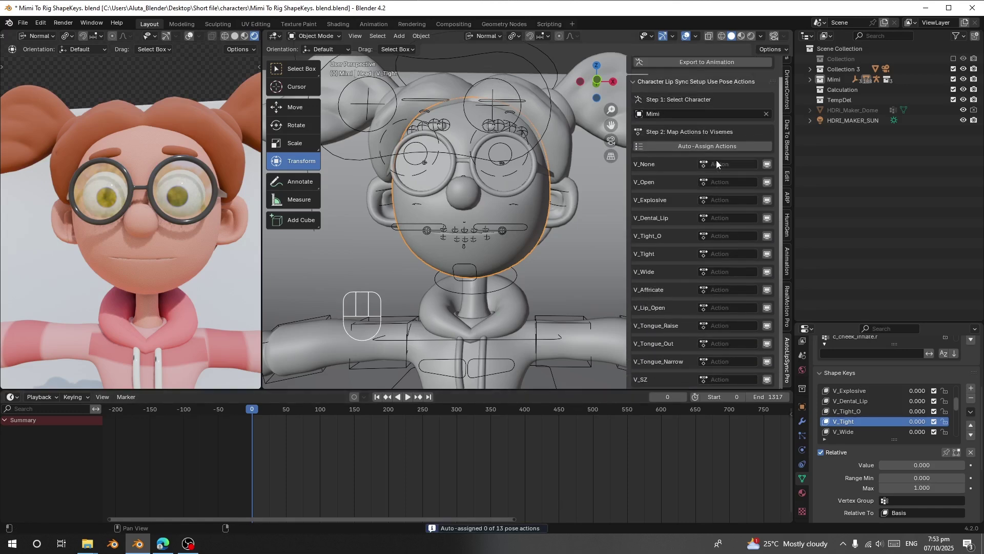
{"action": "left_click", "coordinate": [721, 164]}
{"action": "left_click", "coordinate": [687, 160]}
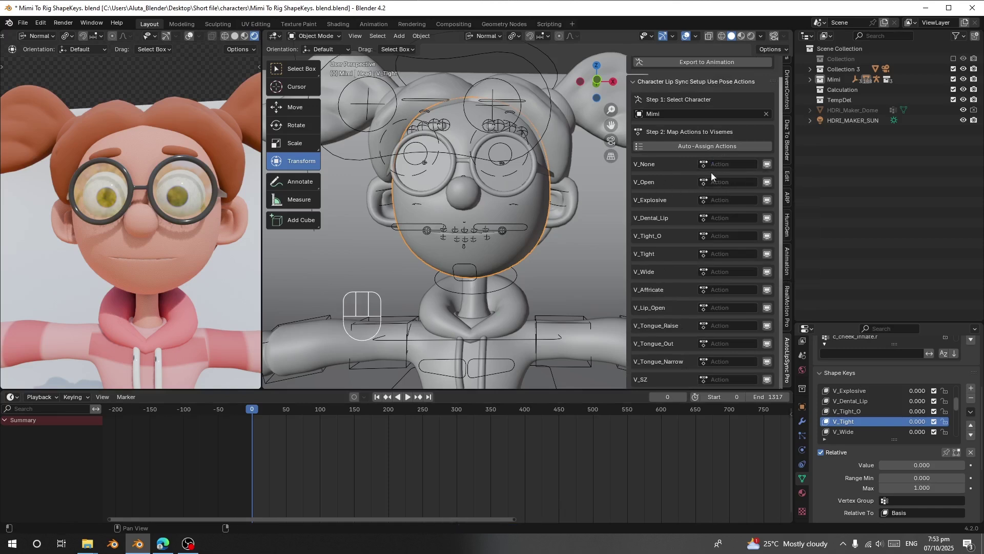
{"action": "middle_click_drag", "start_coordinate": [462, 192], "coordinate": [476, 183]}
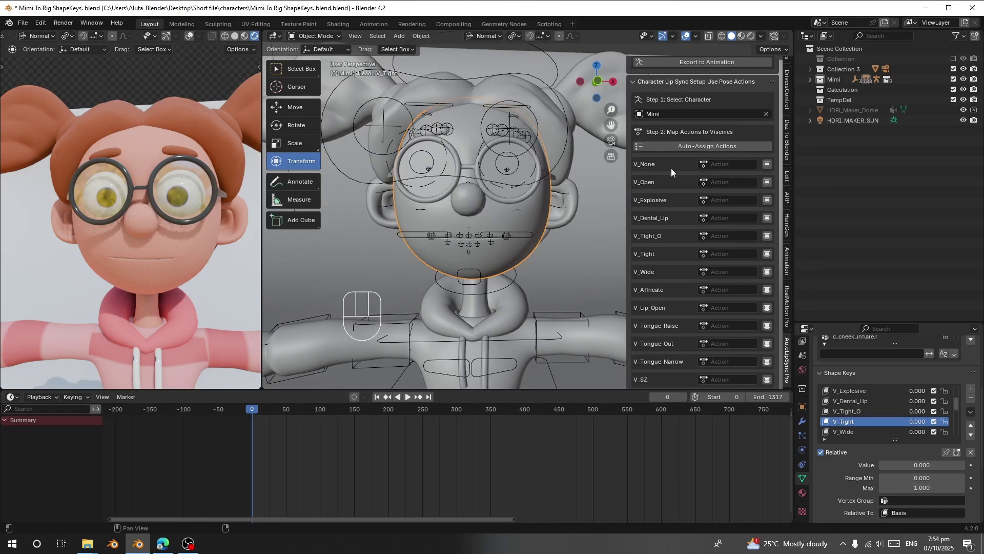
{"action": "scroll", "coordinate": [660, 199], "scroll_direction": "down", "scroll_amount": 4}
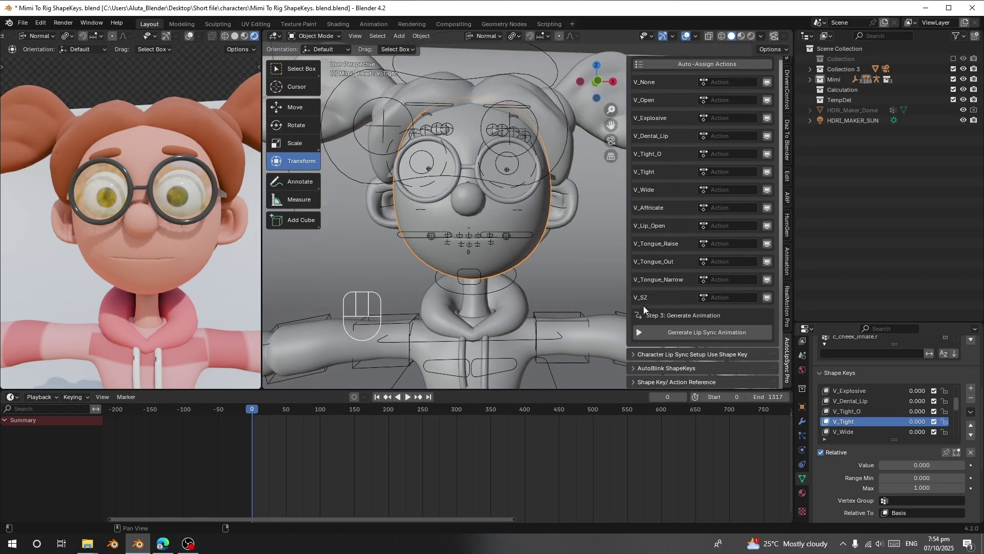
{"action": "scroll", "coordinate": [716, 272], "scroll_direction": "up", "scroll_amount": 5}
{"action": "scroll", "coordinate": [716, 274], "scroll_direction": "down", "scroll_amount": 5}
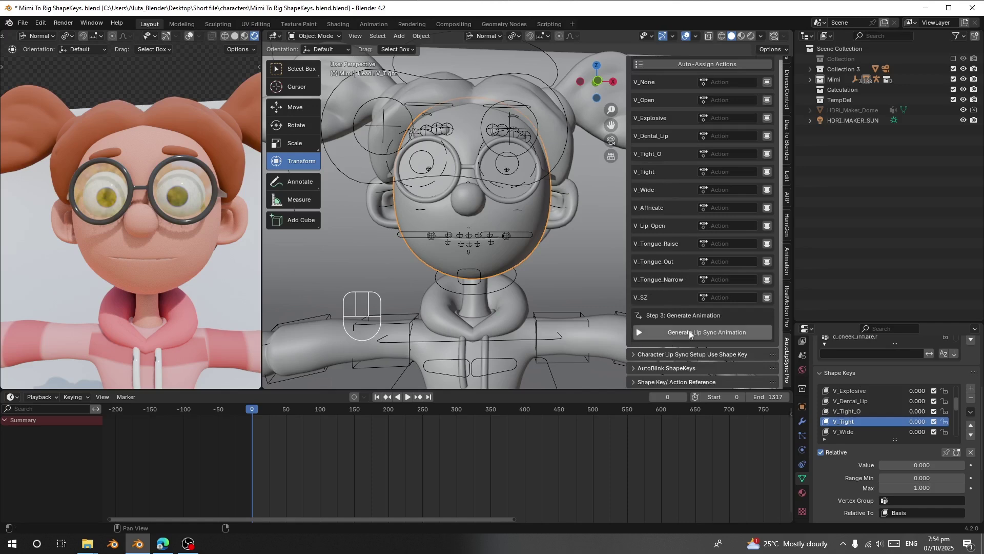
{"action": "scroll", "coordinate": [666, 236], "scroll_direction": "up", "scroll_amount": 3}
{"action": "scroll", "coordinate": [718, 174], "scroll_direction": "up", "scroll_amount": 4}
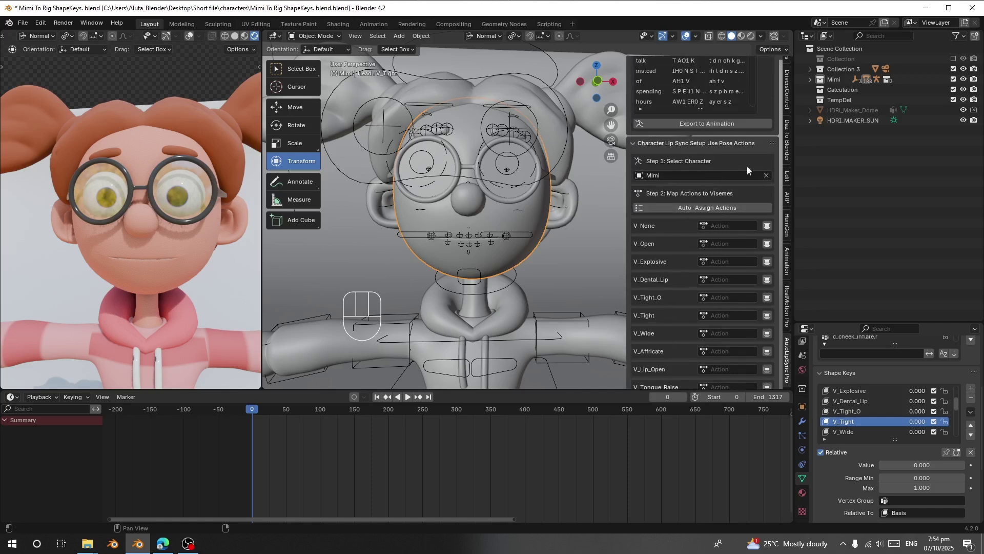
Clear the character from the pose-action setup and switch to Character Lip Sync Setup Use Shape Key
{"action": "left_click", "coordinate": [766, 176]}
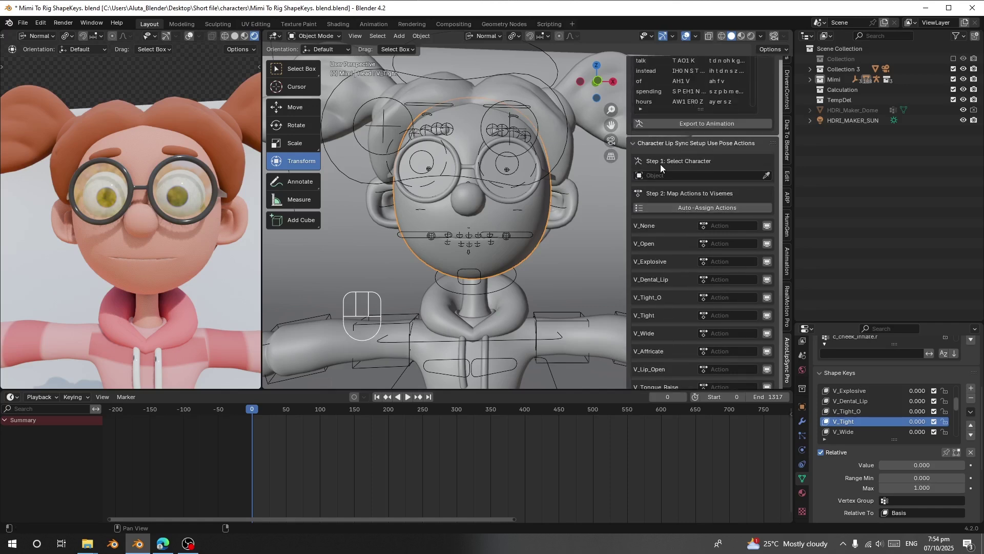
{"action": "left_click", "coordinate": [638, 143]}
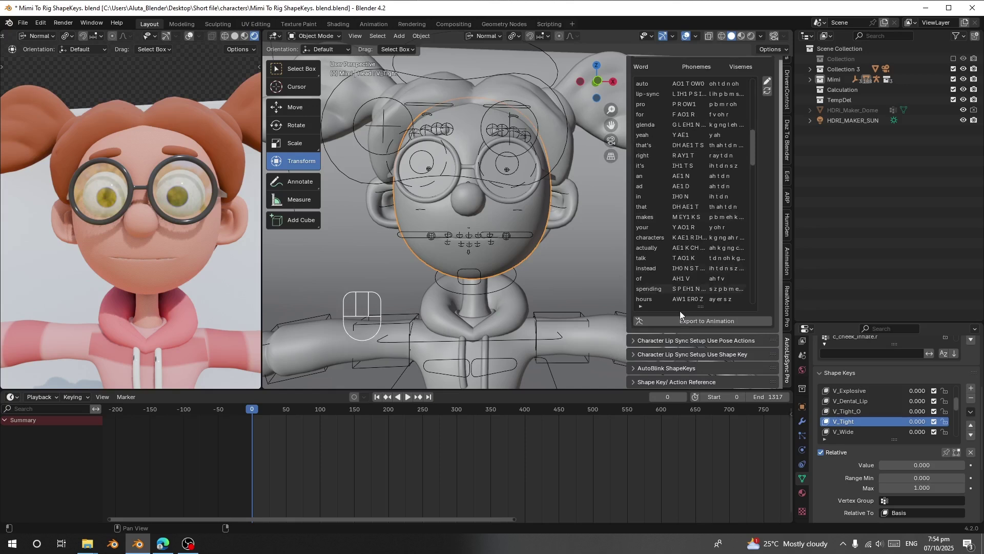
{"action": "left_click", "coordinate": [681, 353]}
{"action": "scroll", "coordinate": [701, 354], "scroll_direction": "down", "scroll_amount": 5}
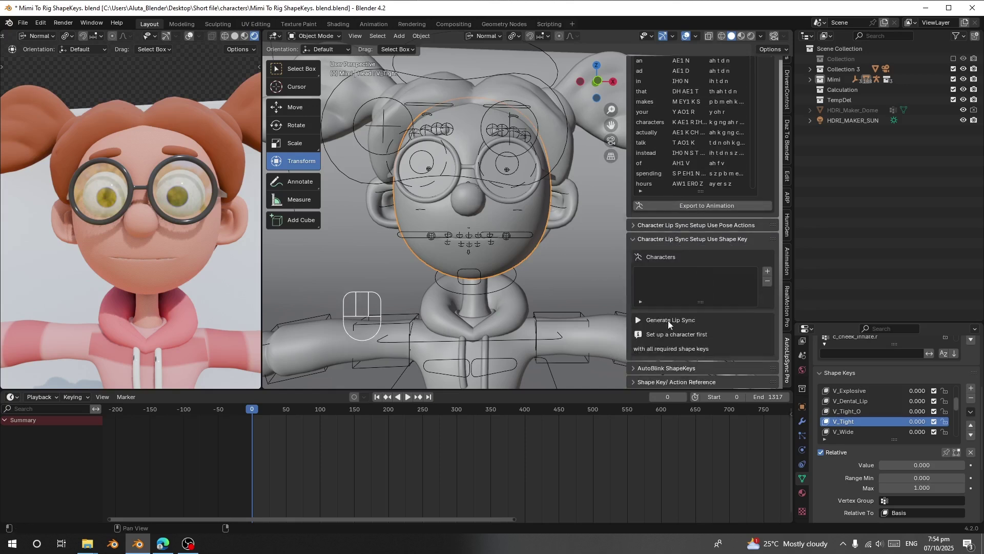
Try adding the Head mesh to the Characters list, then clear its mesh and remove the entry
{"action": "left_click", "coordinate": [768, 271]}
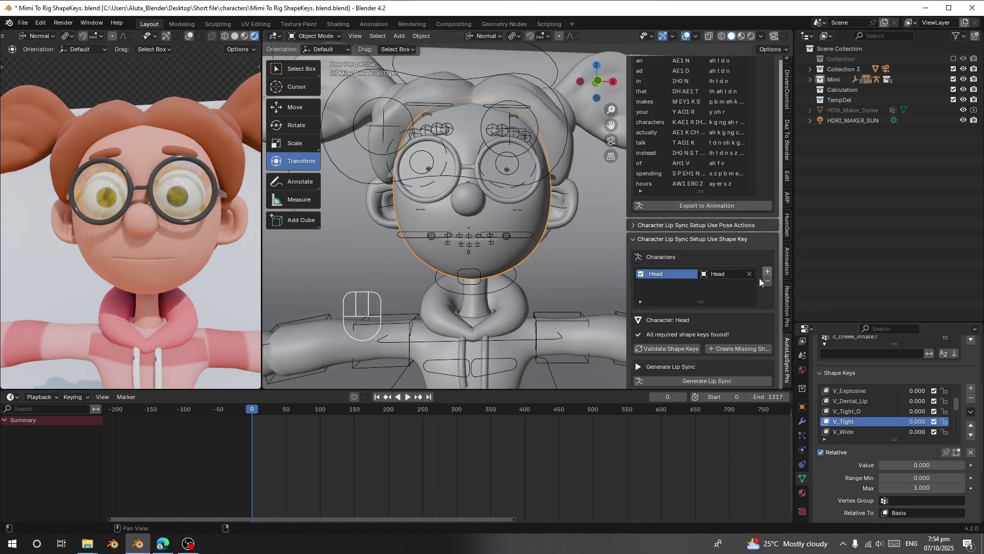
{"action": "left_click", "coordinate": [751, 274]}
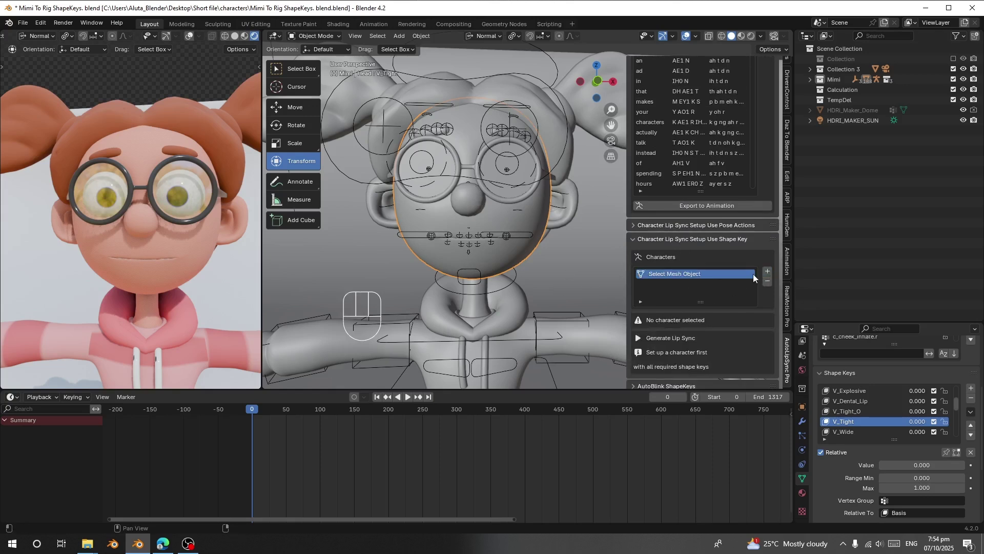
{"action": "left_click", "coordinate": [768, 282]}
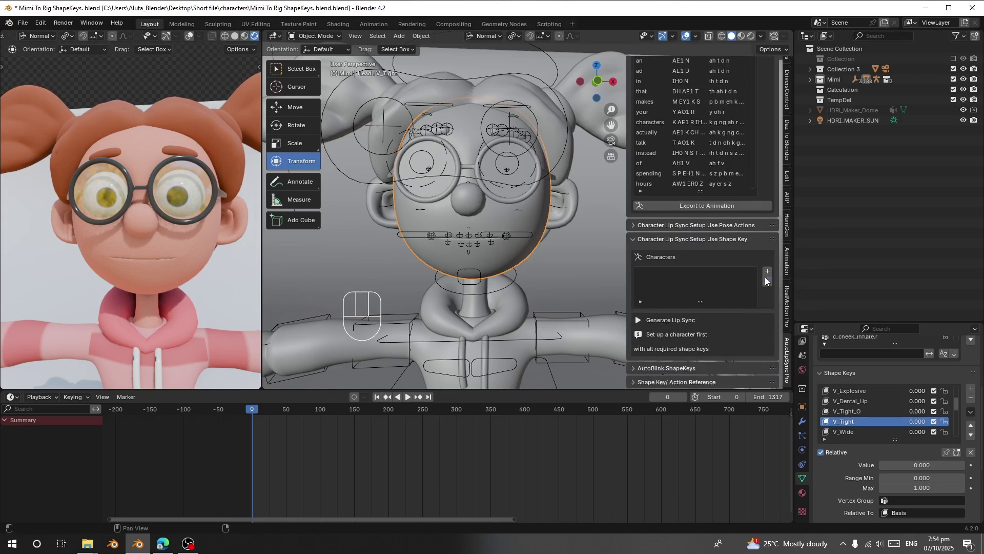
Add the Head mesh to the Characters list and validate its shape keys
{"action": "left_click", "coordinate": [767, 271]}
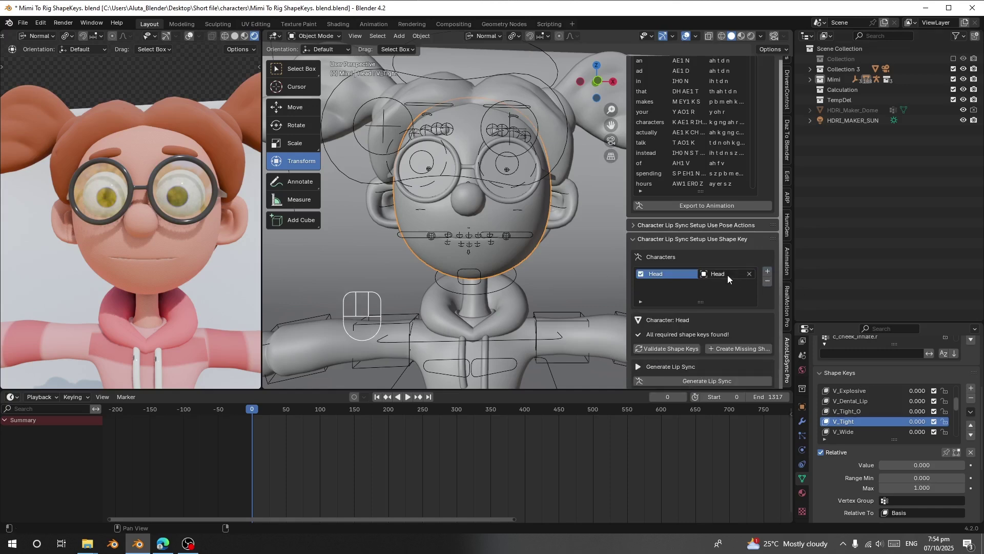
{"action": "middle_click_drag", "start_coordinate": [615, 277], "coordinate": [705, 336]}
{"action": "scroll", "coordinate": [705, 336], "scroll_direction": "down", "scroll_amount": 2}
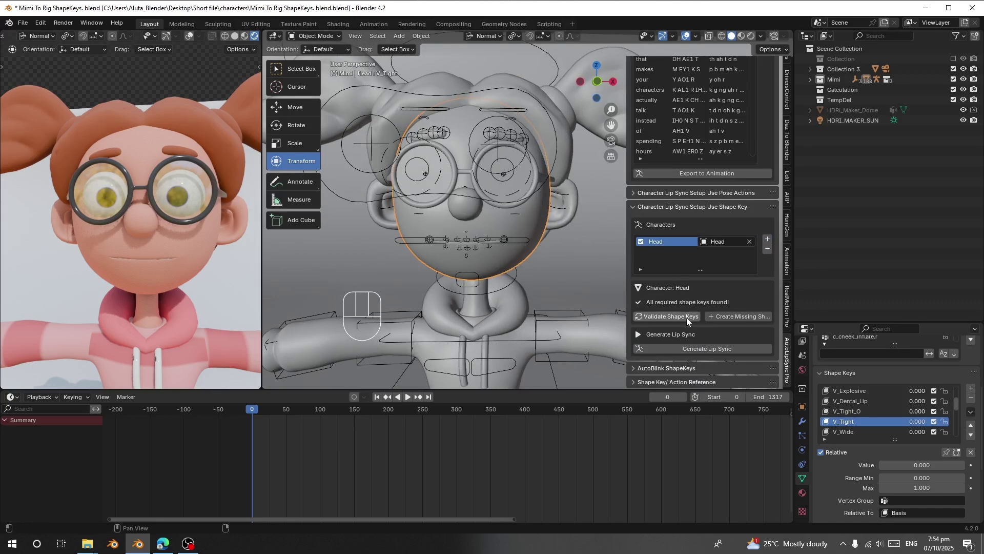
{"action": "left_click", "coordinate": [686, 317]}
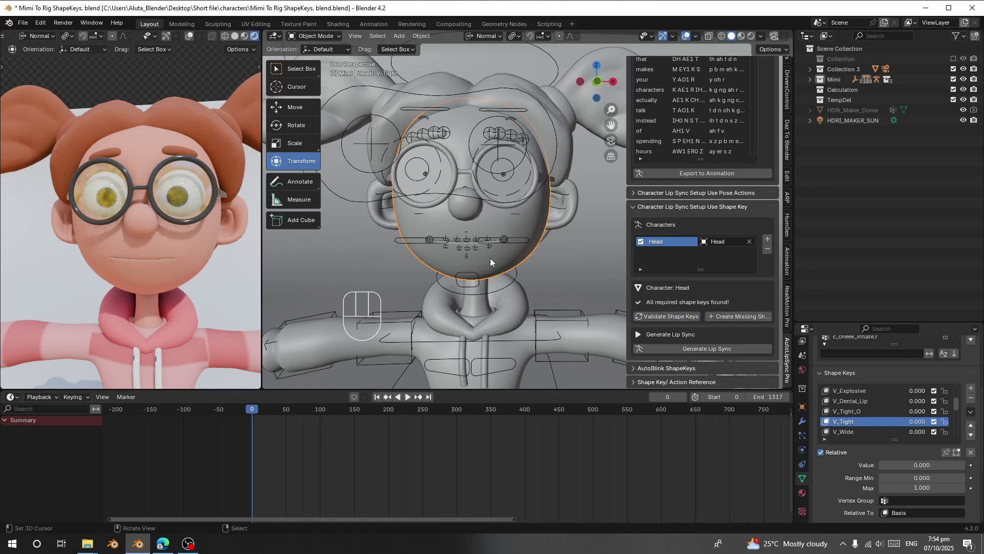
Generate the Head's lip sync with easing on, influence scale 1.00, and 2 transition and 2 hold frames
{"action": "middle_click_drag", "start_coordinate": [490, 257], "coordinate": [590, 298]}
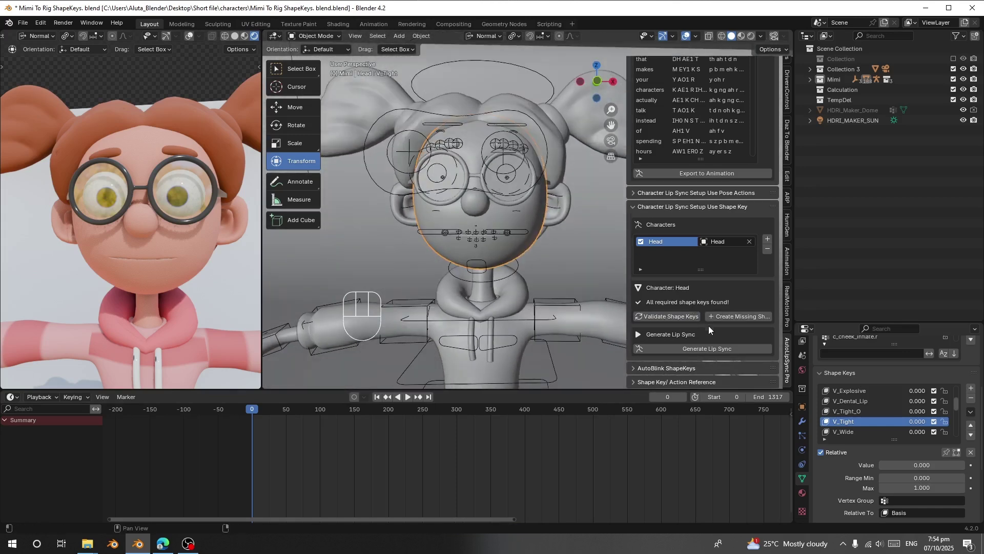
{"action": "left_click", "coordinate": [699, 348]}
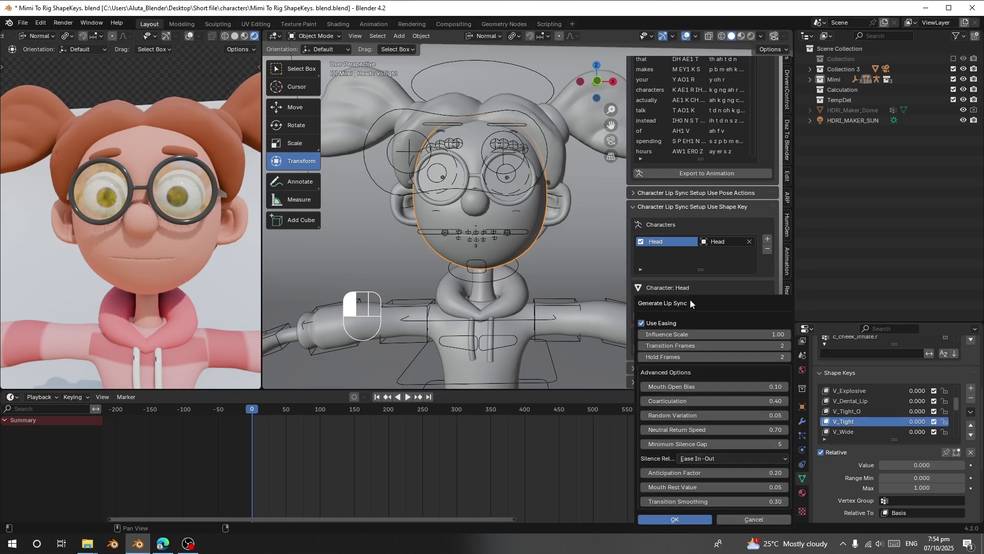
{"action": "left_click_drag", "start_coordinate": [691, 304], "coordinate": [653, 142]}
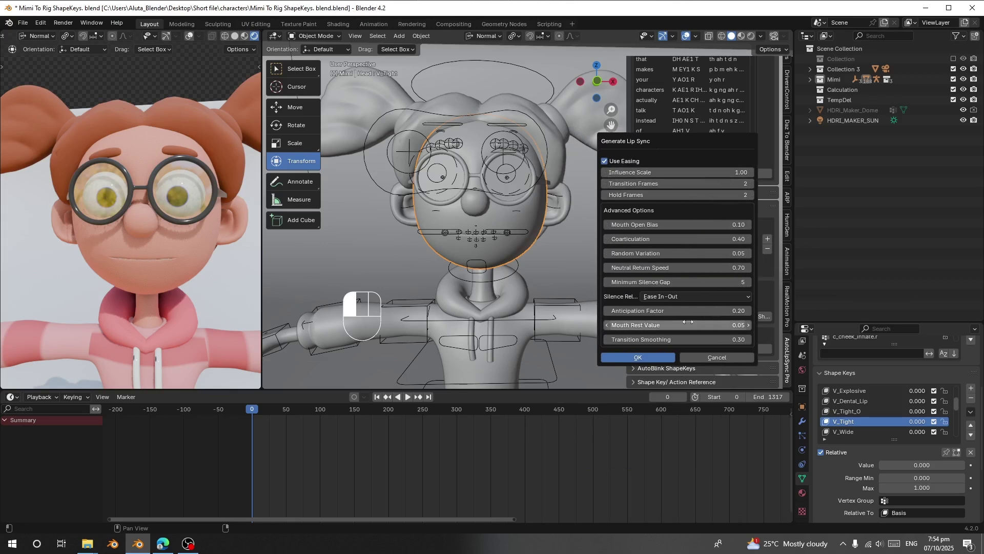
{"action": "left_click", "coordinate": [637, 358]}
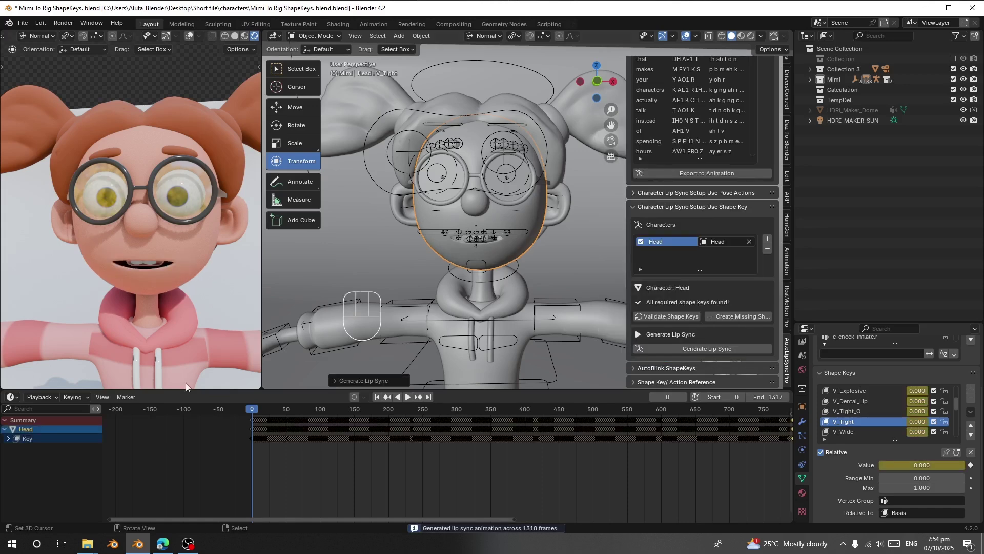
Play the lip sync from frame 0 and examine the mouth movement close up in the rendered view
{"action": "middle_click_drag", "start_coordinate": [239, 259], "coordinate": [205, 284]}
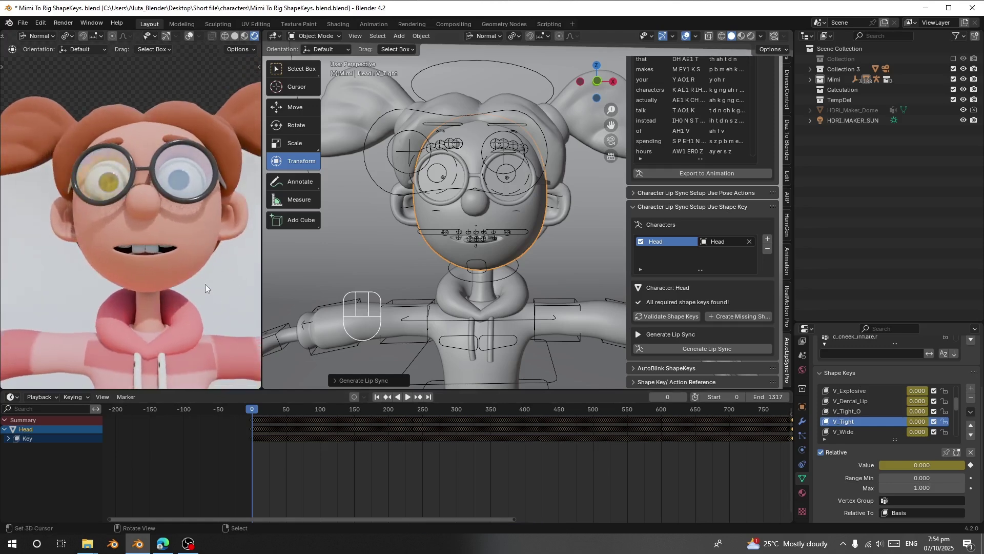
{"action": "key", "text": "space"}
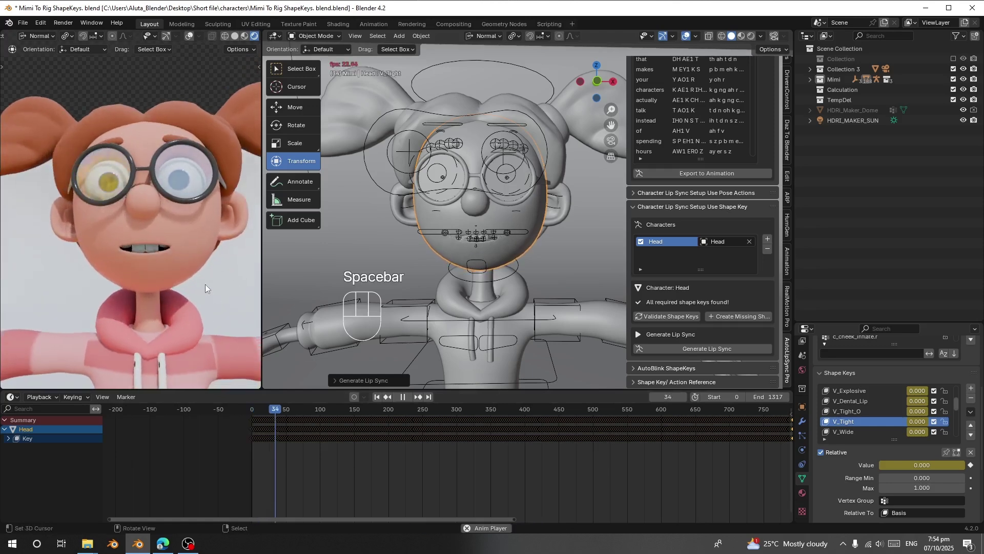
{"action": "middle_click_drag", "start_coordinate": [198, 272], "coordinate": [202, 276]}
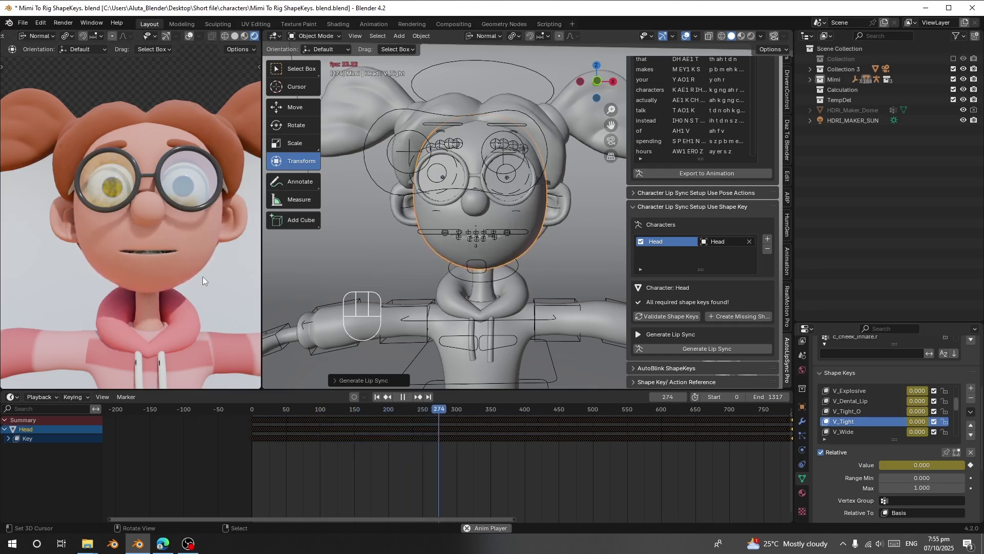
{"action": "mouse_move", "coordinate": [202, 280]}
{"action": "middle_mouse_down"}
{"action": "mouse_move", "coordinate": [172, 279]}
{"action": "mouse_move", "coordinate": [203, 270]}
{"action": "middle_mouse_up"}
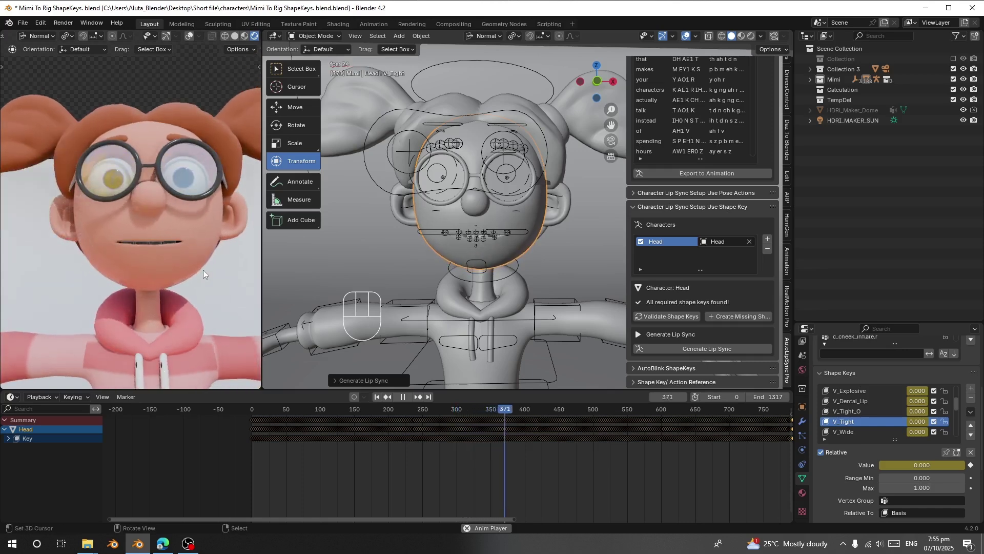
{"action": "middle_click_drag", "start_coordinate": [203, 270], "coordinate": [203, 275]}
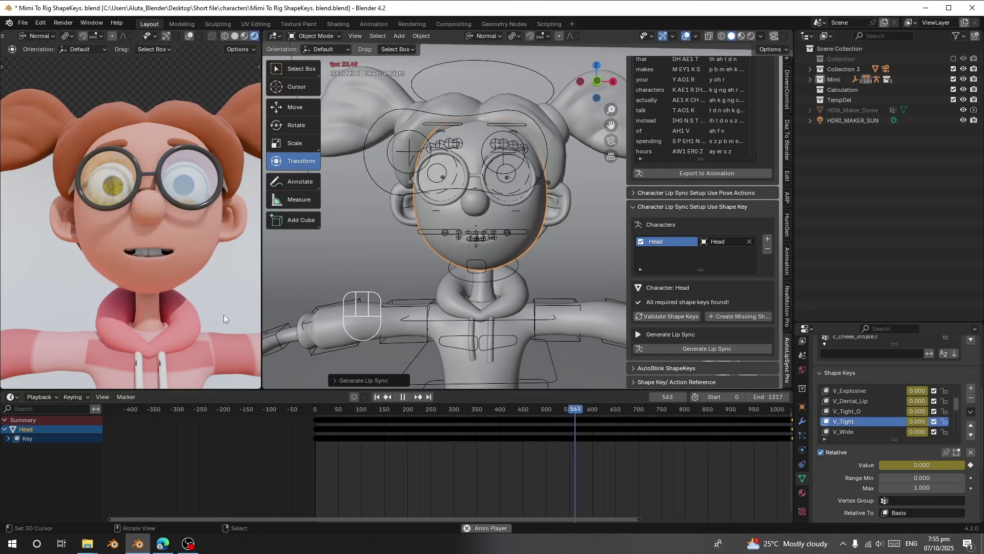
Continue playback while viewing the whole figure, the face and the full keyframe range, and stop it at frame 15
{"action": "scroll", "coordinate": [224, 314], "scroll_direction": "down", "scroll_amount": 10}
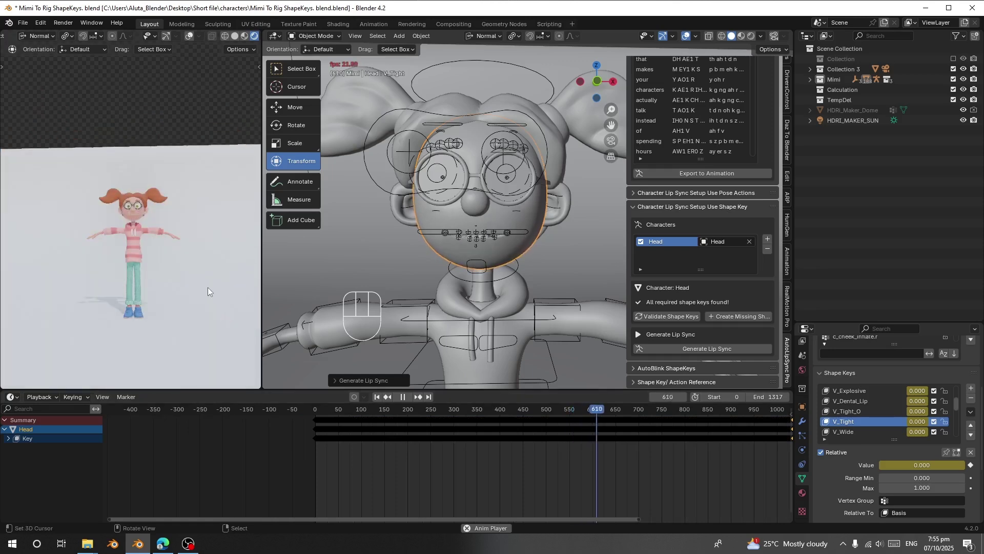
{"action": "middle_click_drag", "start_coordinate": [199, 240], "coordinate": [215, 340], "text": "ctrl"}
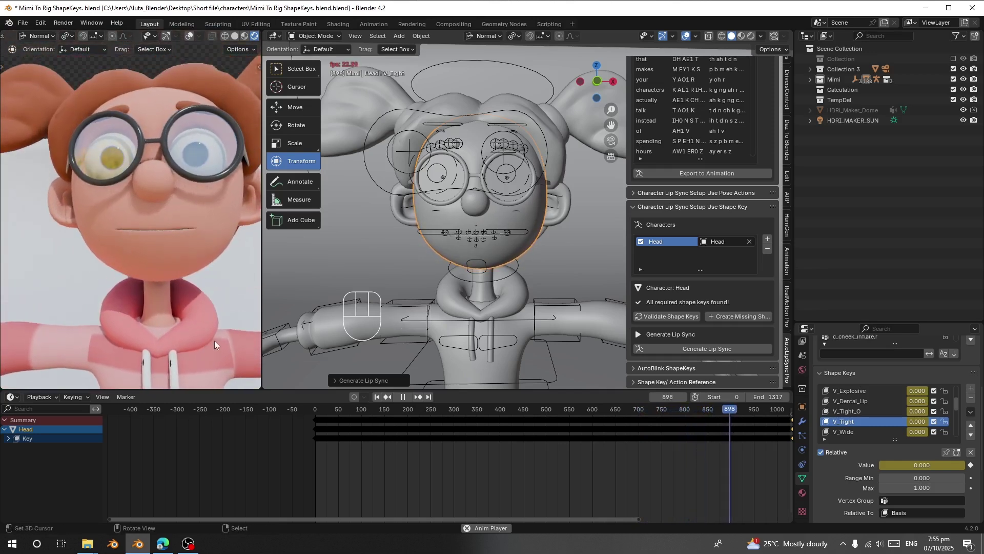
{"action": "scroll", "coordinate": [543, 478], "scroll_direction": "down", "scroll_amount": 5}
{"action": "middle_click_drag", "start_coordinate": [532, 477], "coordinate": [416, 484]}
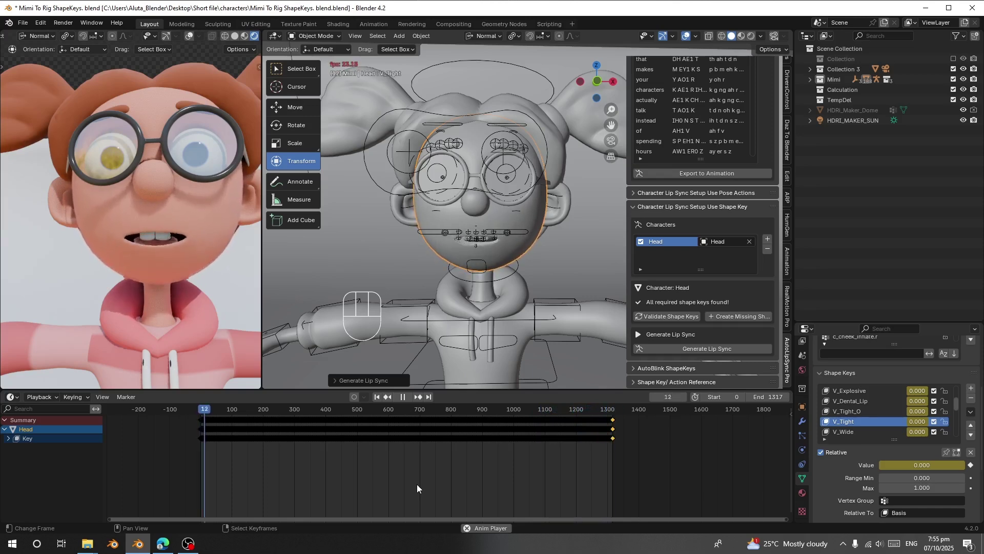
{"action": "key", "text": "space"}
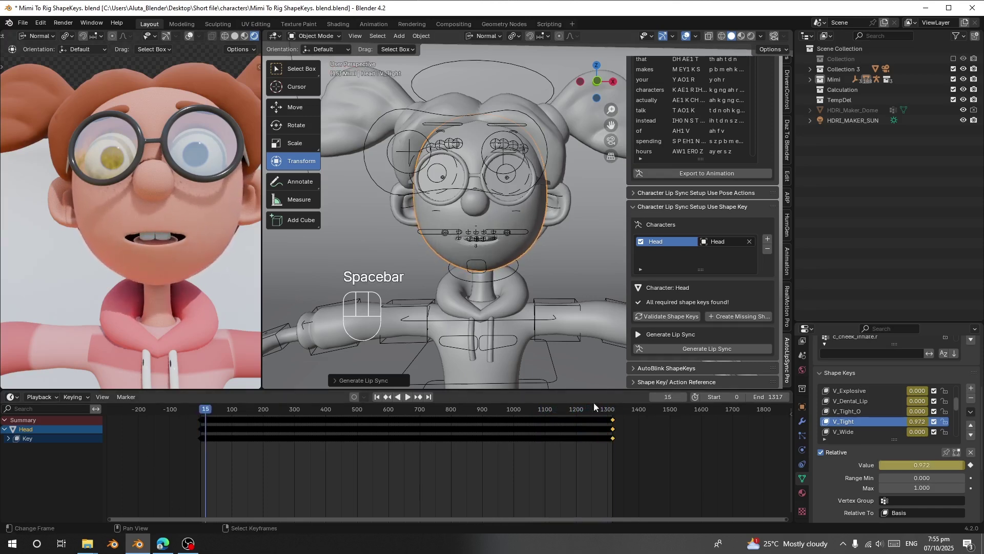
Review the Generate Lip Sync options without regenerating, and play the animation on to frame 165
{"action": "left_click", "coordinate": [657, 348]}
{"action": "left_click_drag", "start_coordinate": [630, 309], "coordinate": [549, 228]}
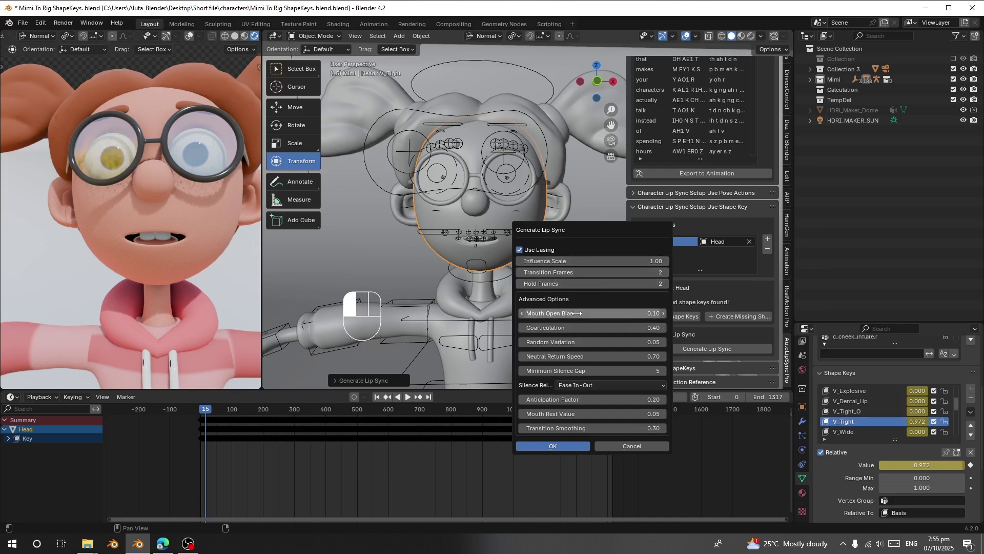
{"action": "key", "text": "space"}
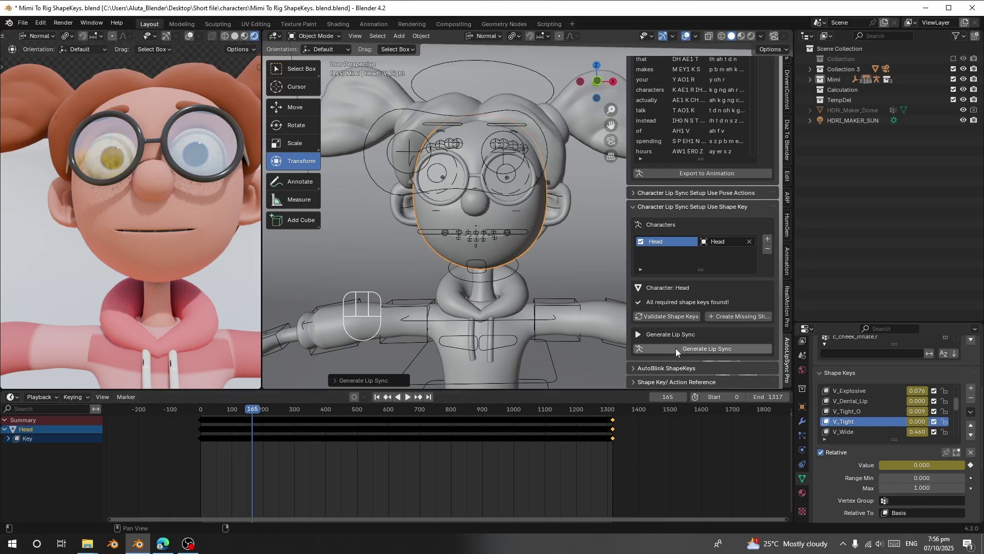
Expand the AutoBlink ShapeKeys settings, select the Head's Blink shape key and try out its value
{"action": "left_click", "coordinate": [648, 367]}
{"action": "scroll", "coordinate": [871, 421], "scroll_direction": "down", "scroll_amount": 5}
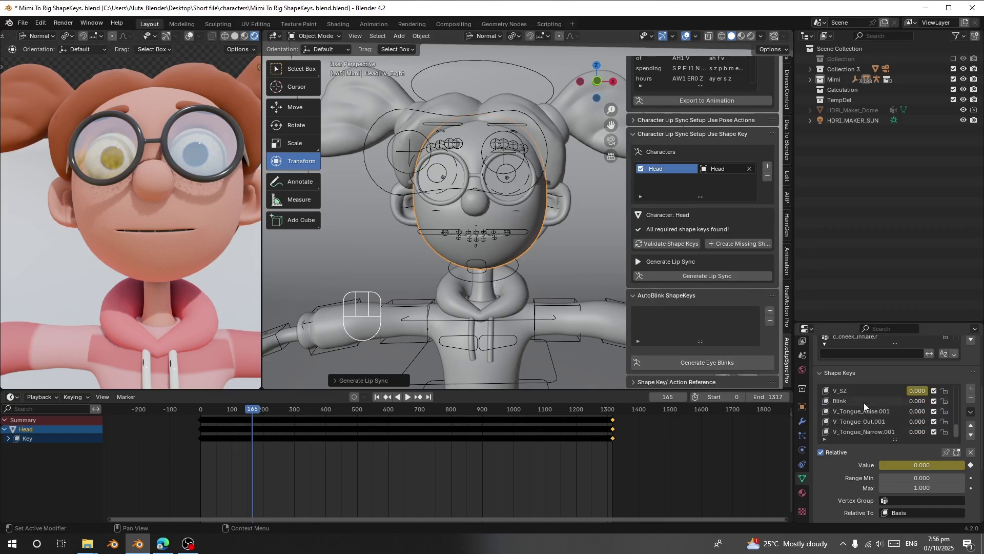
{"action": "left_click", "coordinate": [851, 401]}
{"action": "mouse_move", "coordinate": [887, 464]}
{"action": "left_mouse_down"}
{"action": "mouse_move", "coordinate": [966, 464]}
{"action": "mouse_move", "coordinate": [887, 464]}
{"action": "left_mouse_up"}
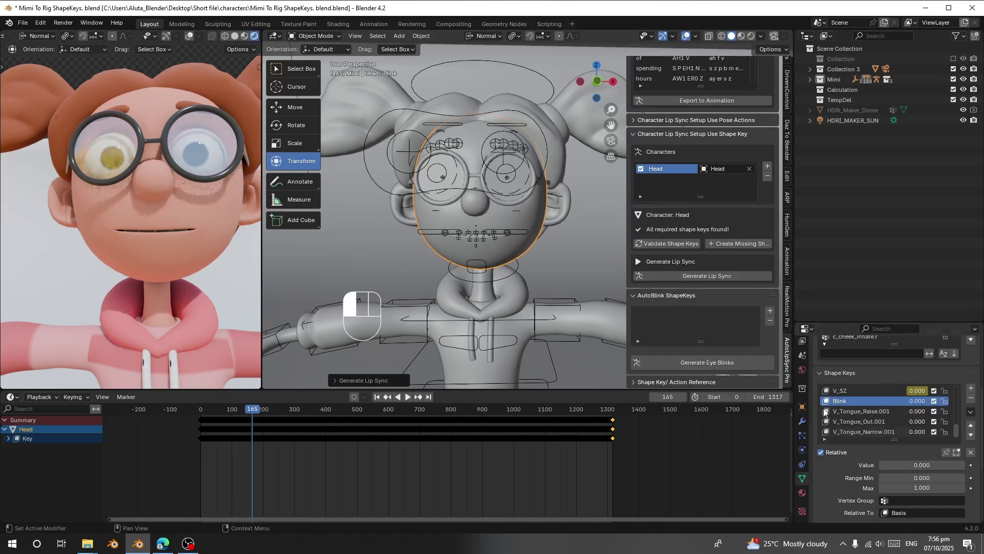
Add an entry to the AutoBlink ShapeKeys list and assign the Head mesh by picking it in the viewport
{"action": "left_click", "coordinate": [770, 311]}
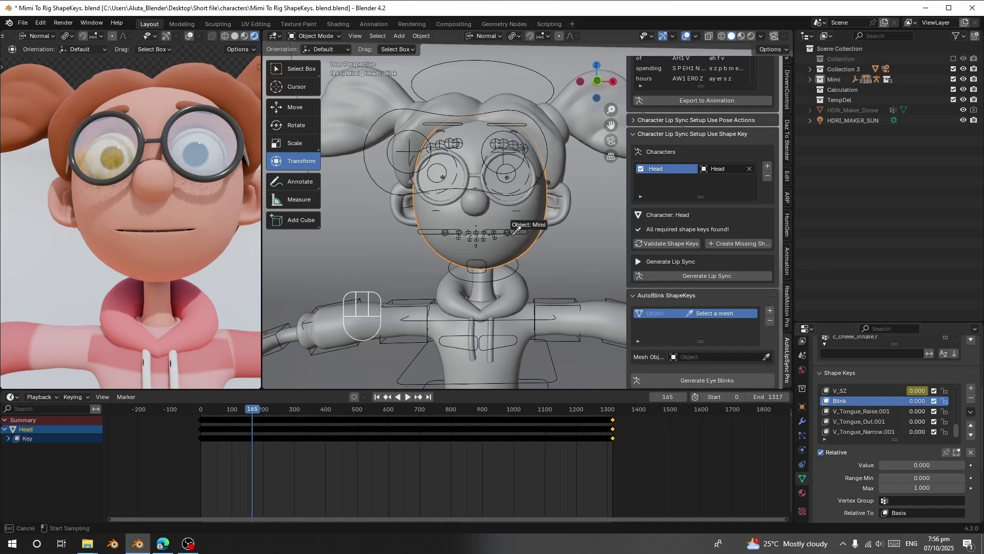
{"action": "left_click", "coordinate": [518, 232]}
{"action": "scroll", "coordinate": [733, 341], "scroll_direction": "down", "scroll_amount": 4}
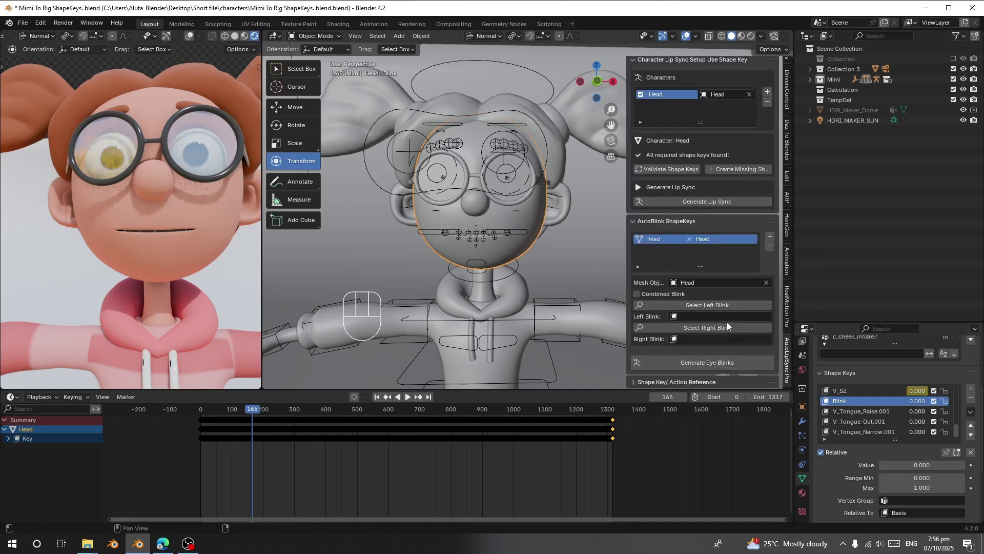
Enable Combined Blink for the Head and assign the Blink shape key as its blink target
{"action": "left_click", "coordinate": [713, 316]}
{"action": "left_click", "coordinate": [668, 295]}
{"action": "left_click", "coordinate": [648, 293]}
{"action": "left_click", "coordinate": [704, 338]}
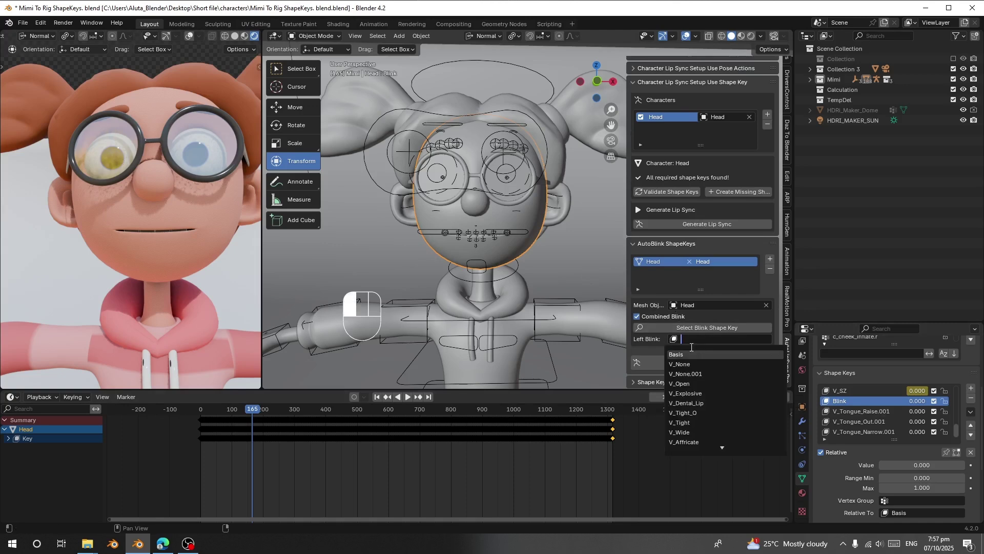
{"action": "type", "text": "bl"}
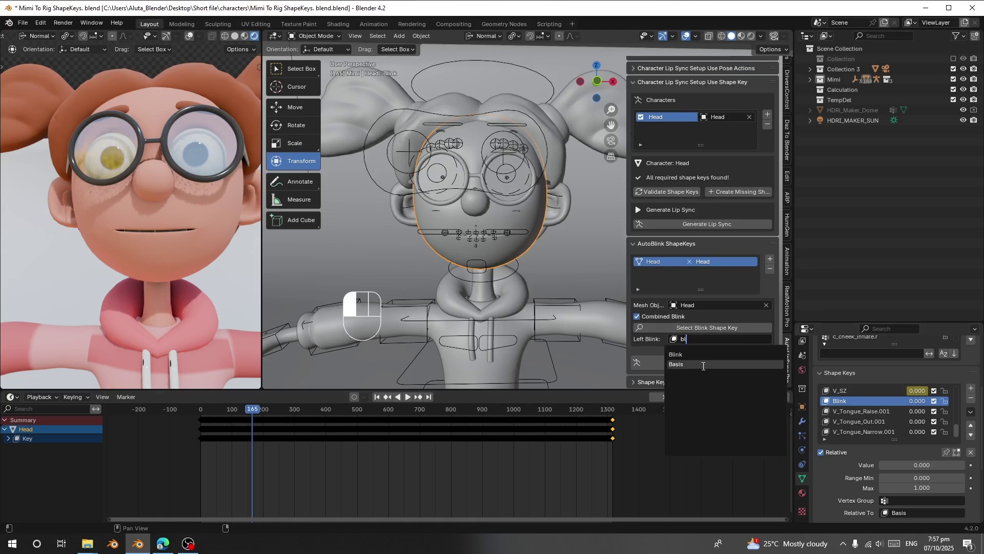
{"action": "left_click", "coordinate": [677, 354]}
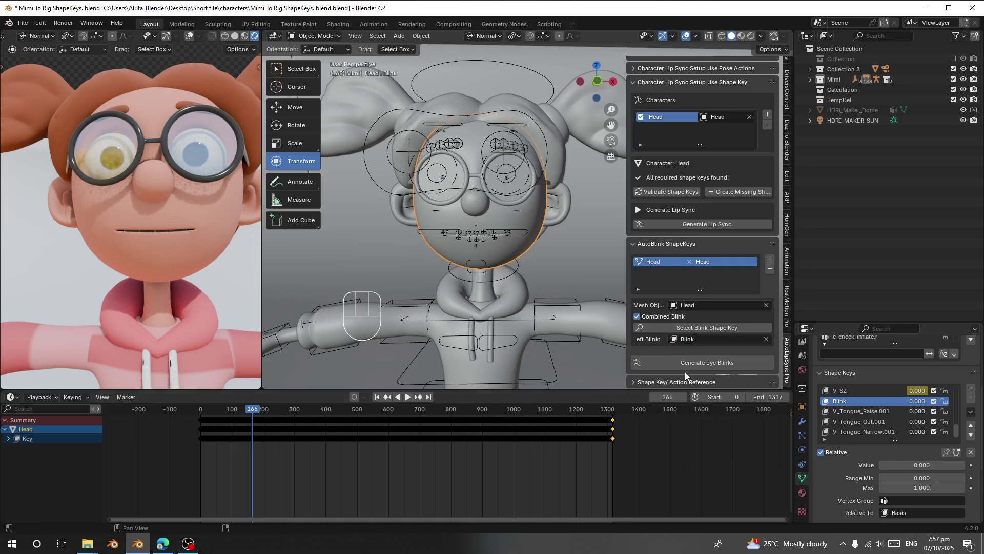
Start generating the Head's eye blinks and move the options dialog clear of the keyframes
{"action": "left_click", "coordinate": [685, 365]}
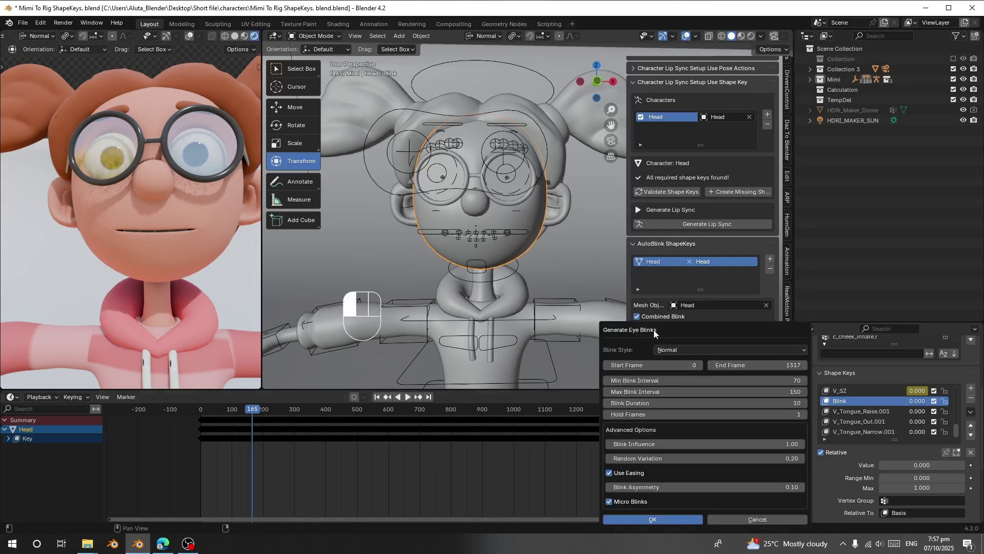
{"action": "left_click_drag", "start_coordinate": [655, 330], "coordinate": [632, 233]}
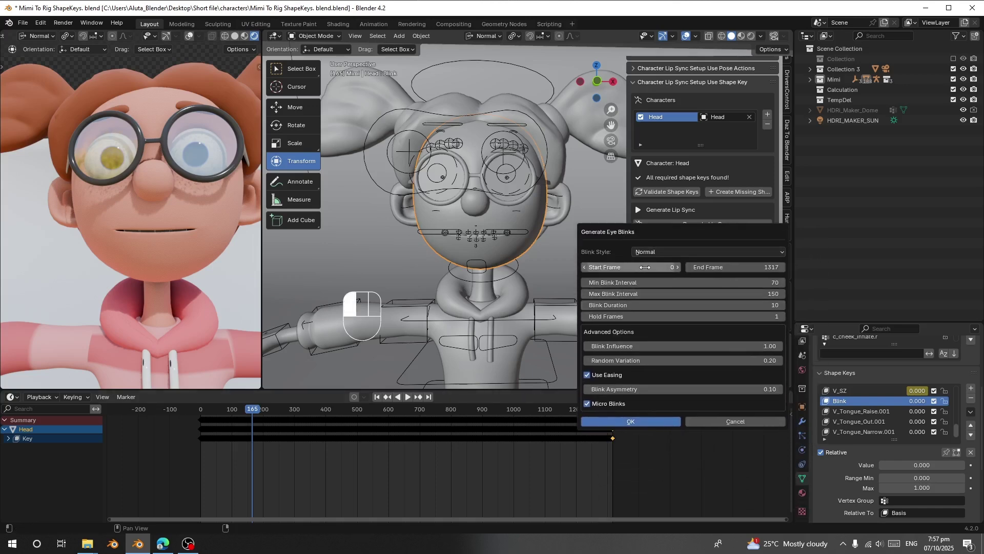
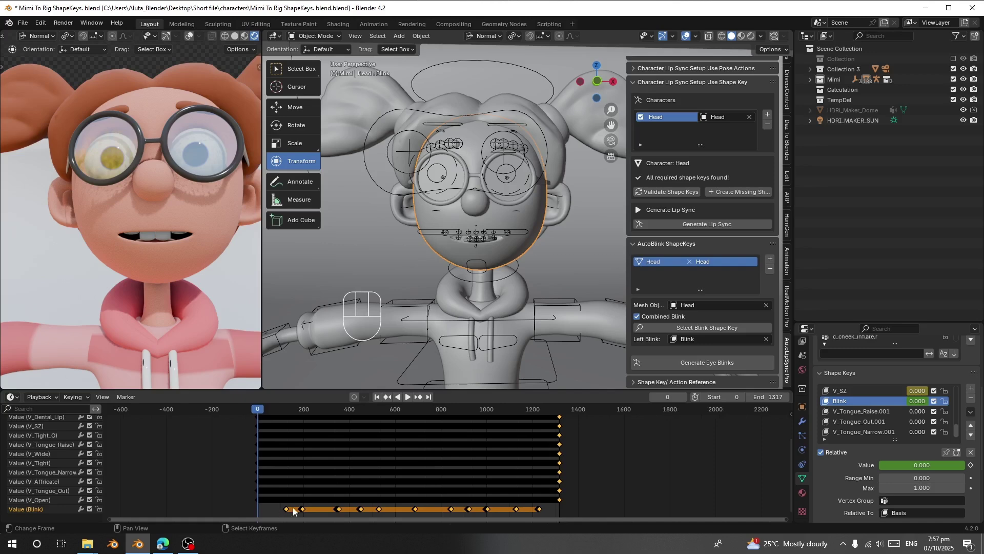
Play back the animation from the first frame to check the generated eye blinks on the face
{"action": "key", "text": "space"}
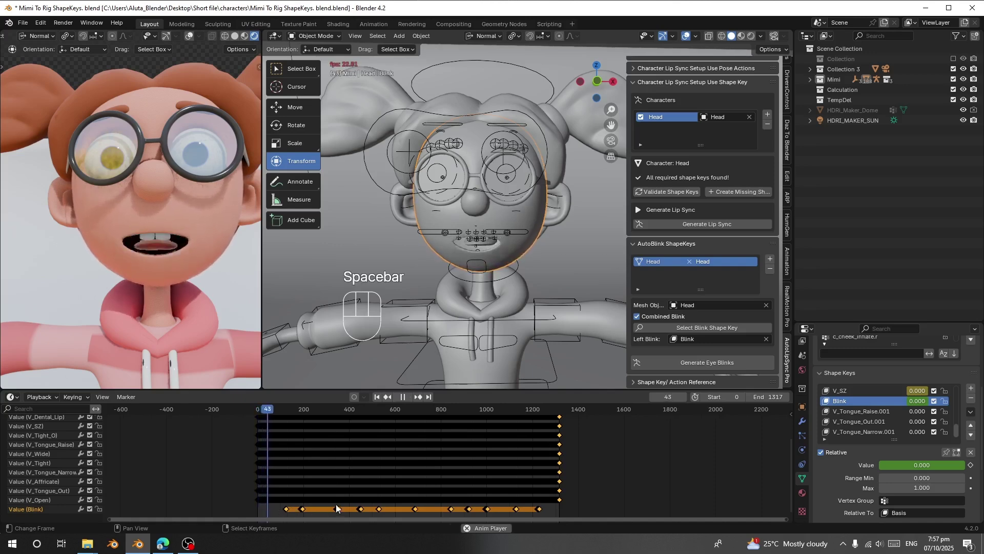
{"action": "scroll", "coordinate": [328, 476], "scroll_direction": "up", "scroll_amount": 4}
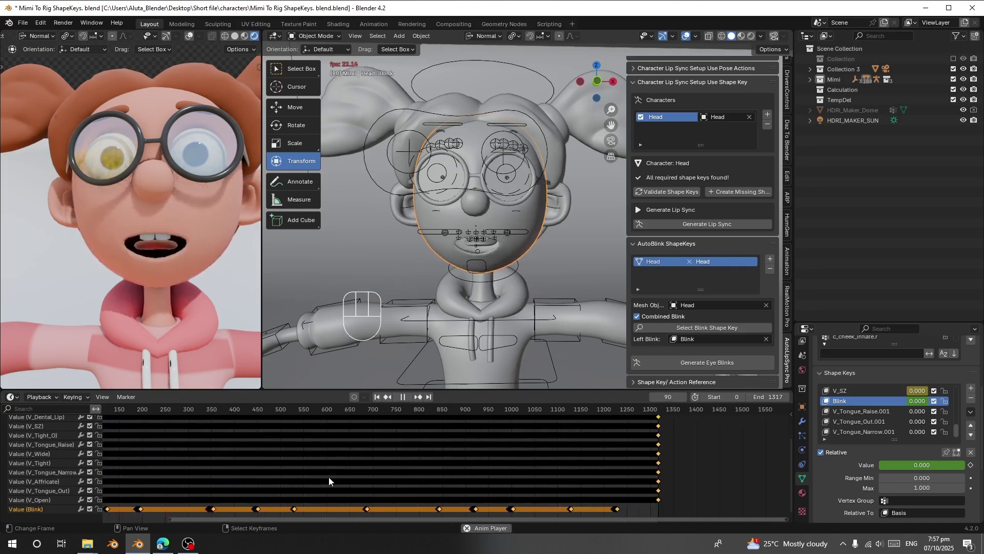
{"action": "scroll", "coordinate": [185, 299], "scroll_direction": "up", "scroll_amount": 2}
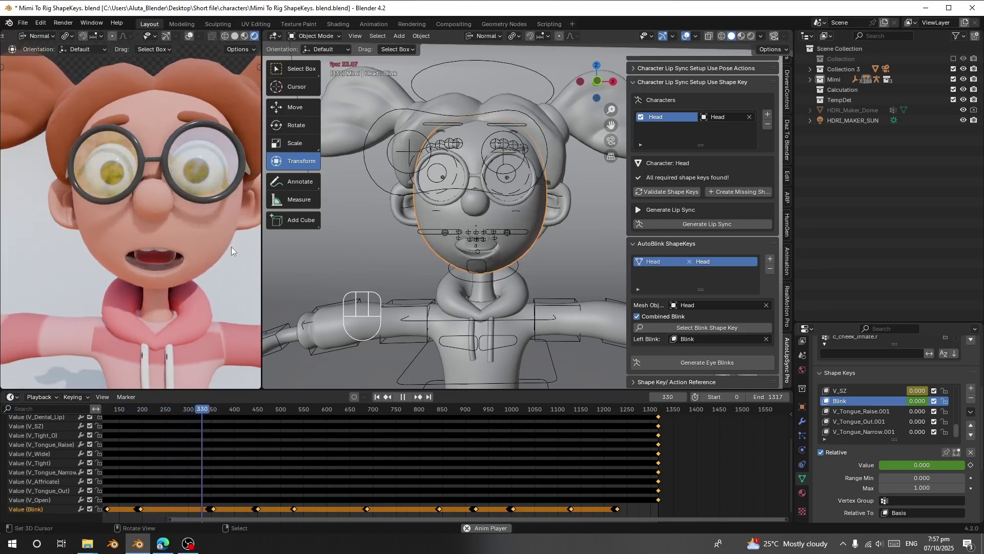
{"action": "key", "text": "space"}
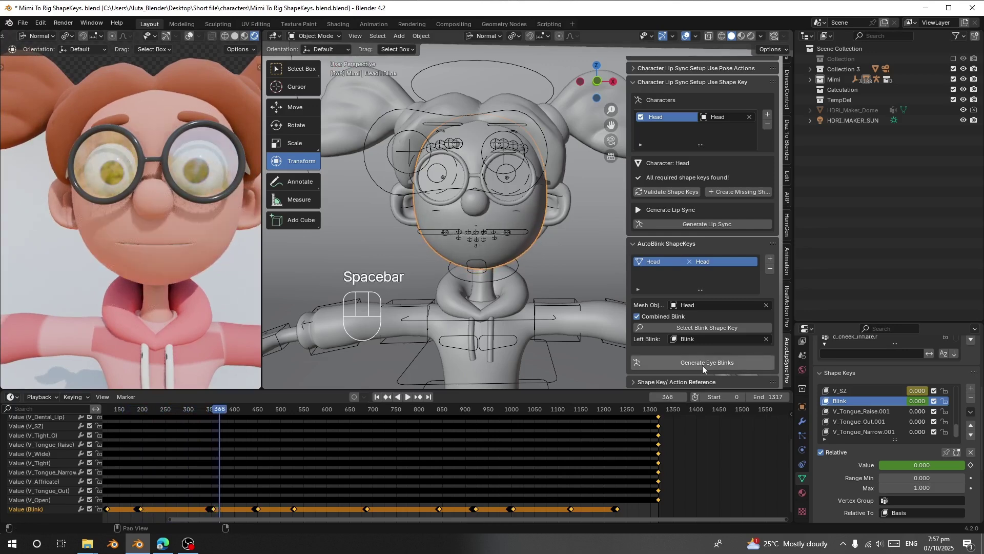
Regenerate the Head's eye blinks with a minimum interval of 31, a maximum interval of 83 and a blink duration of 5
{"action": "left_click", "coordinate": [703, 363]}
{"action": "left_click_drag", "start_coordinate": [680, 337], "coordinate": [637, 292]}
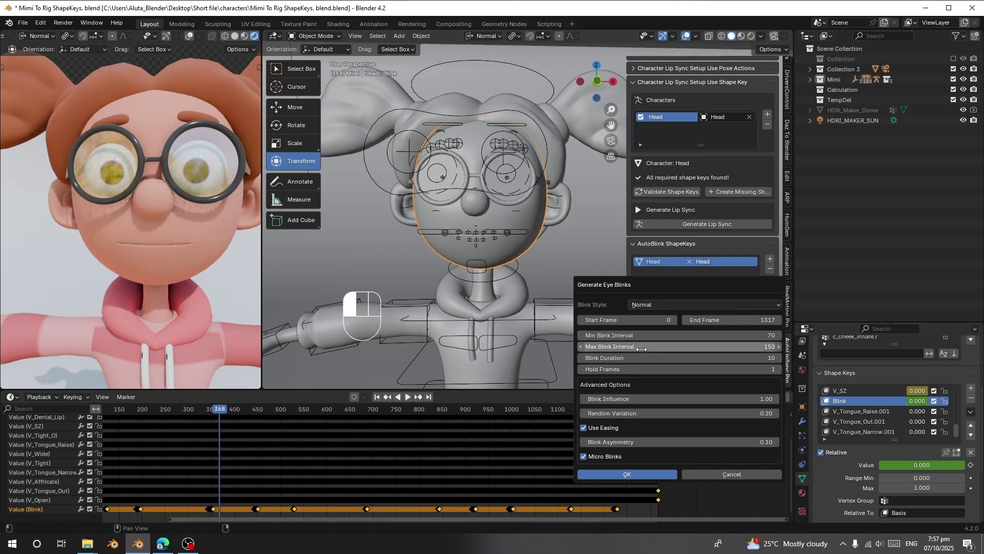
{"action": "mouse_move", "coordinate": [642, 349]}
{"action": "left_mouse_down"}
{"action": "mouse_move", "coordinate": [627, 350]}
{"action": "mouse_move", "coordinate": [654, 349]}
{"action": "mouse_move", "coordinate": [638, 335]}
{"action": "left_mouse_up"}
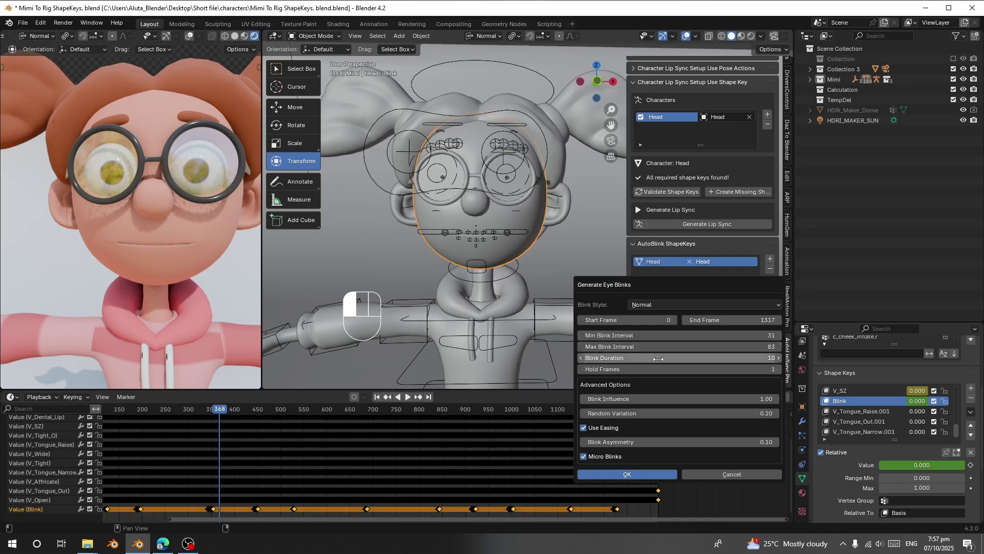
{"action": "left_click", "coordinate": [583, 359]}
{"action": "left_click", "coordinate": [583, 358]}
{"action": "left_click", "coordinate": [582, 359]}
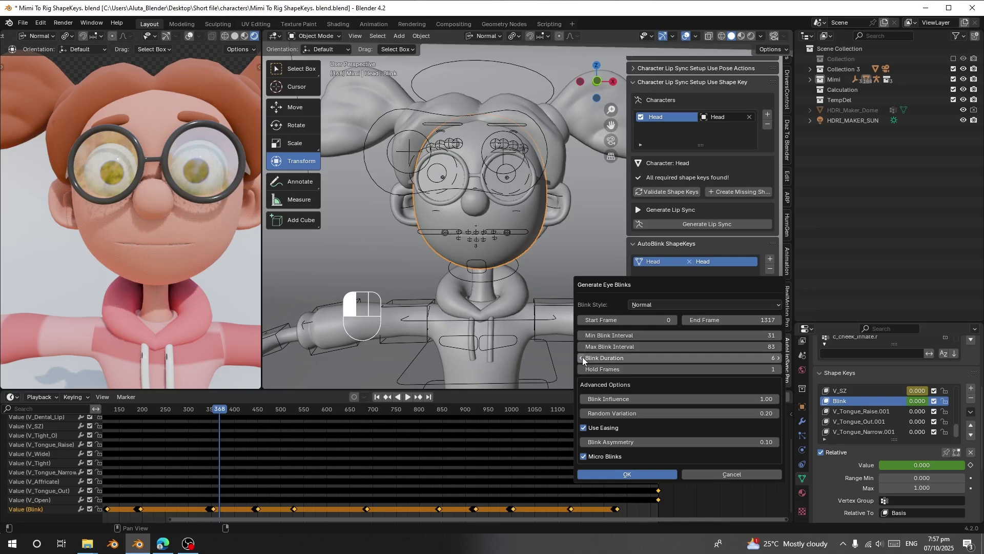
{"action": "left_click", "coordinate": [583, 358]}
{"action": "left_click", "coordinate": [583, 358]}
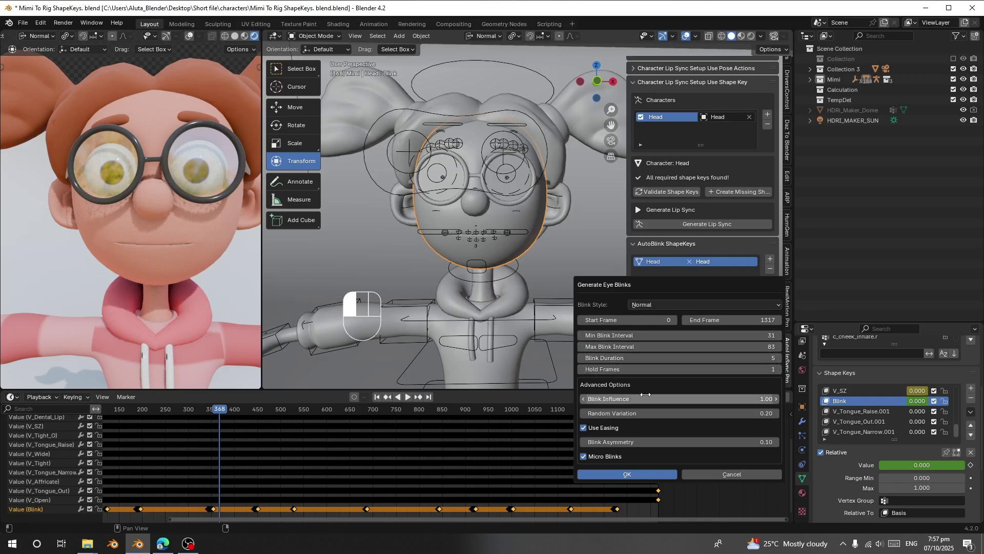
{"action": "left_click", "coordinate": [631, 474]}
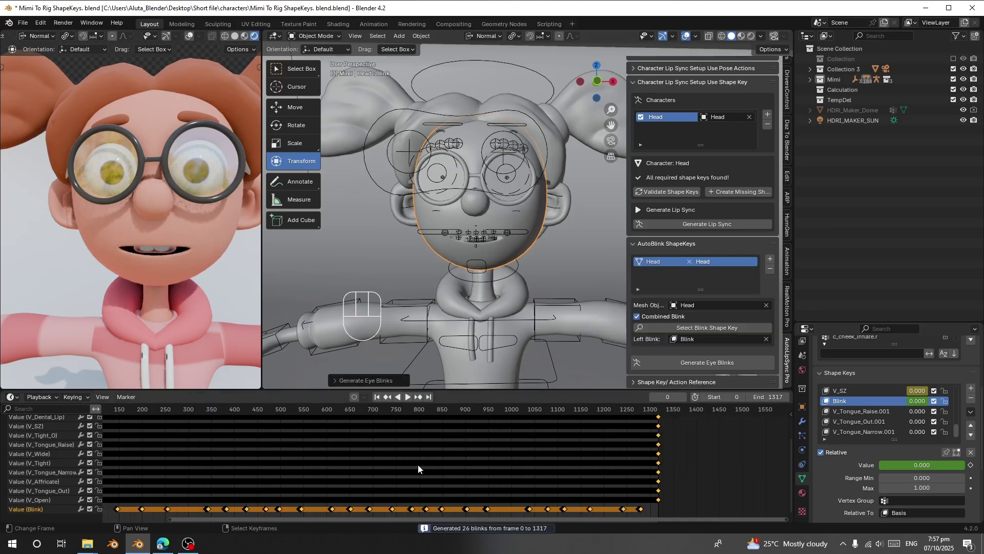
Play back the regenerated blinks and lip sync, comparing the face preview in solid, material preview and rendered shading
{"action": "key", "text": "space"}
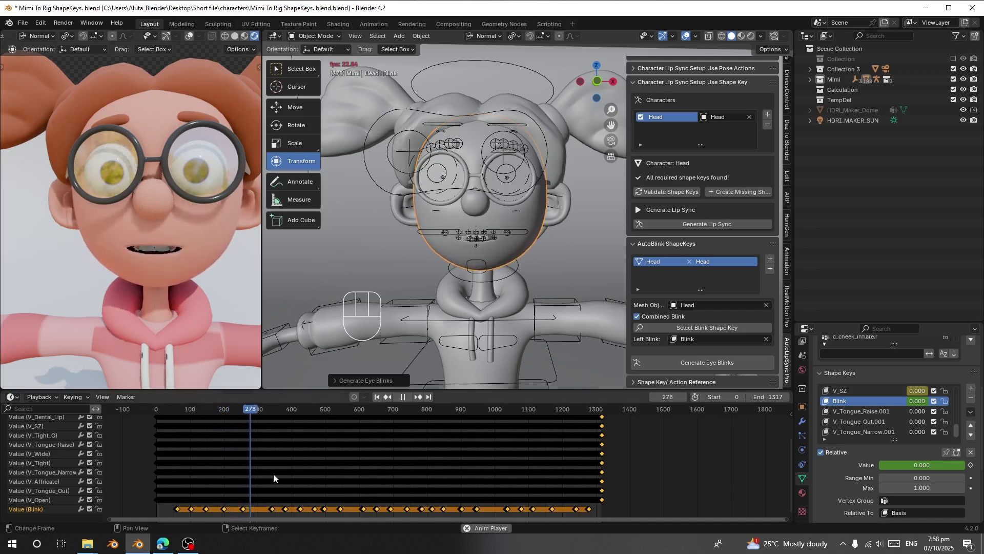
{"action": "scroll", "coordinate": [293, 503], "scroll_direction": "up", "scroll_amount": 4}
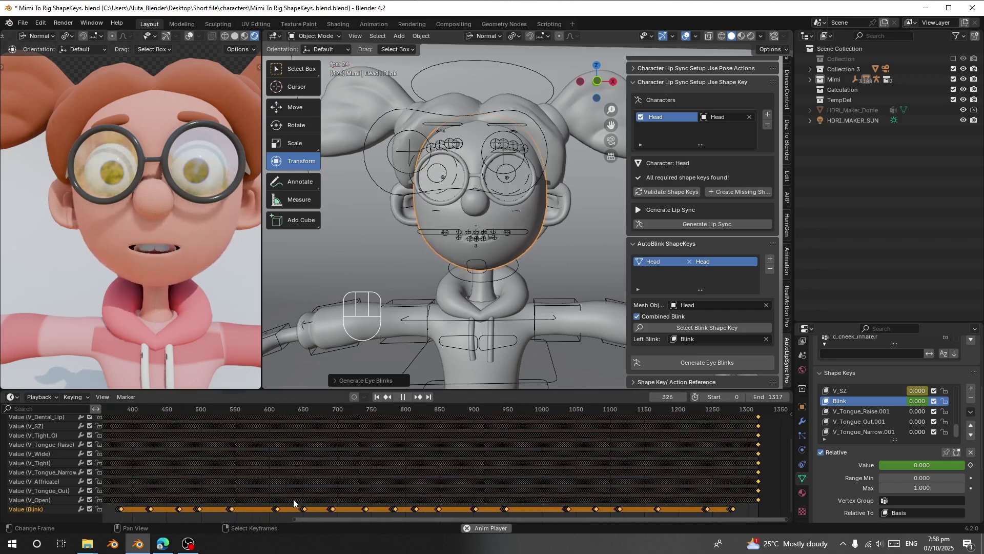
{"action": "middle_click_drag", "start_coordinate": [213, 491], "coordinate": [338, 490]}
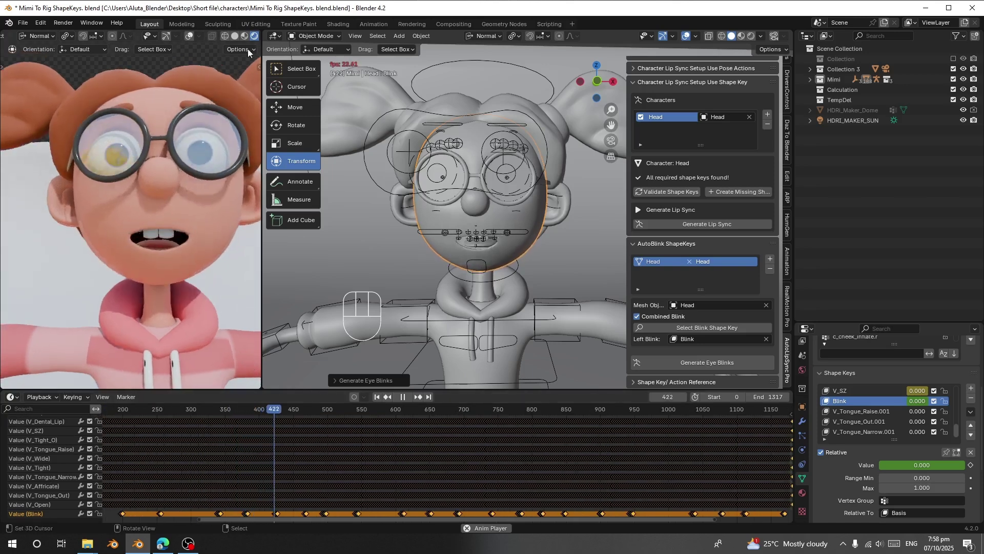
{"action": "left_click", "coordinate": [235, 35]}
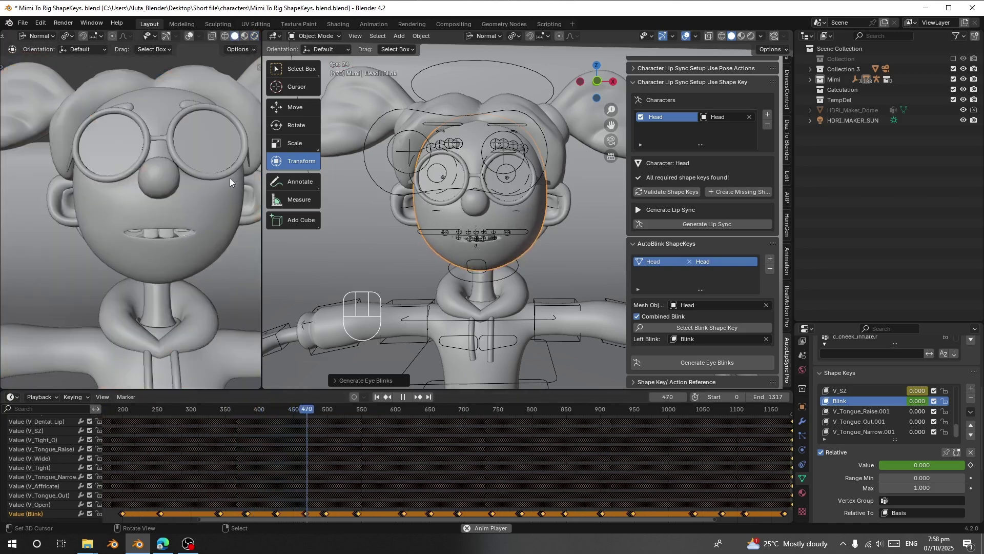
{"action": "left_click", "coordinate": [243, 36]}
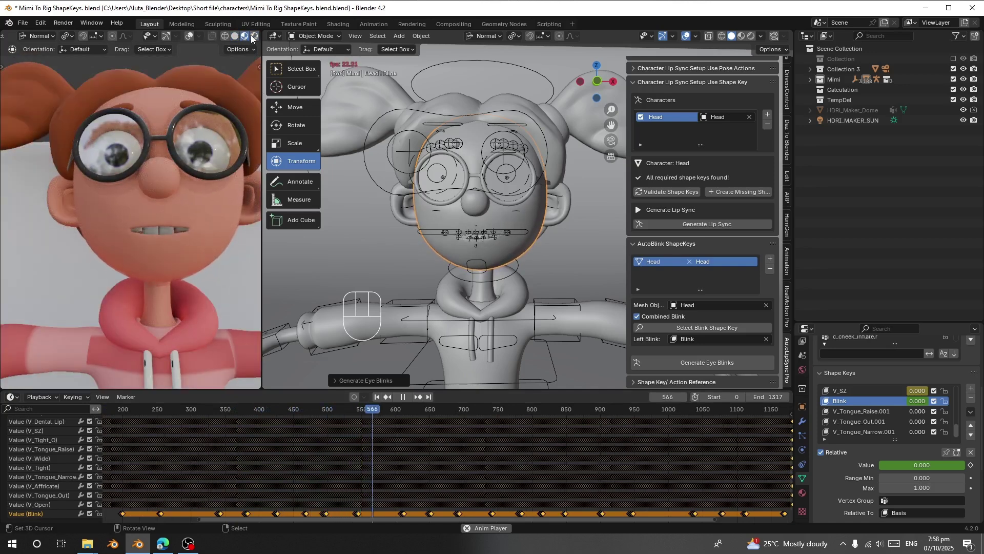
{"action": "left_click", "coordinate": [253, 36]}
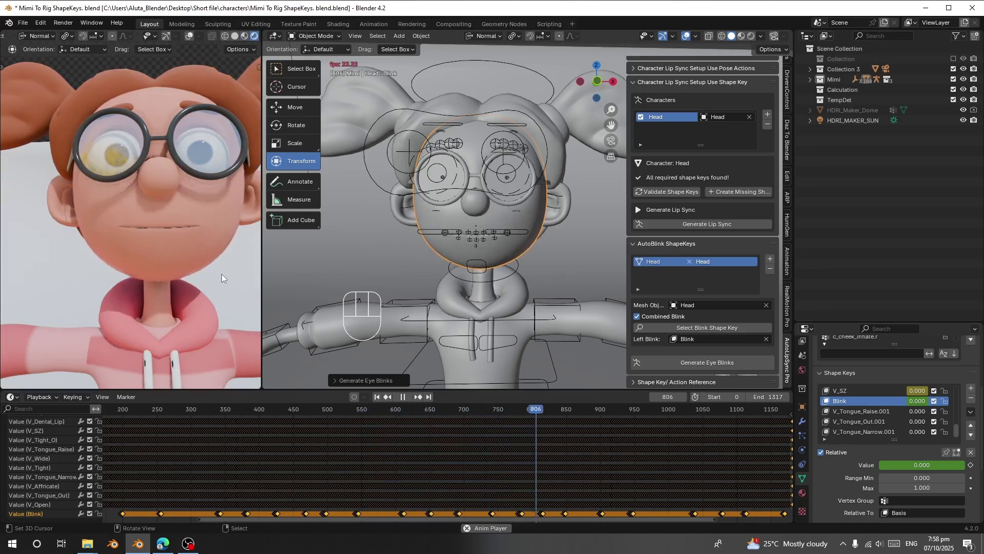
{"action": "key", "text": "space"}
{"action": "key", "text": "space"}
{"action": "scroll", "coordinate": [412, 499], "scroll_direction": "down", "scroll_amount": 2}
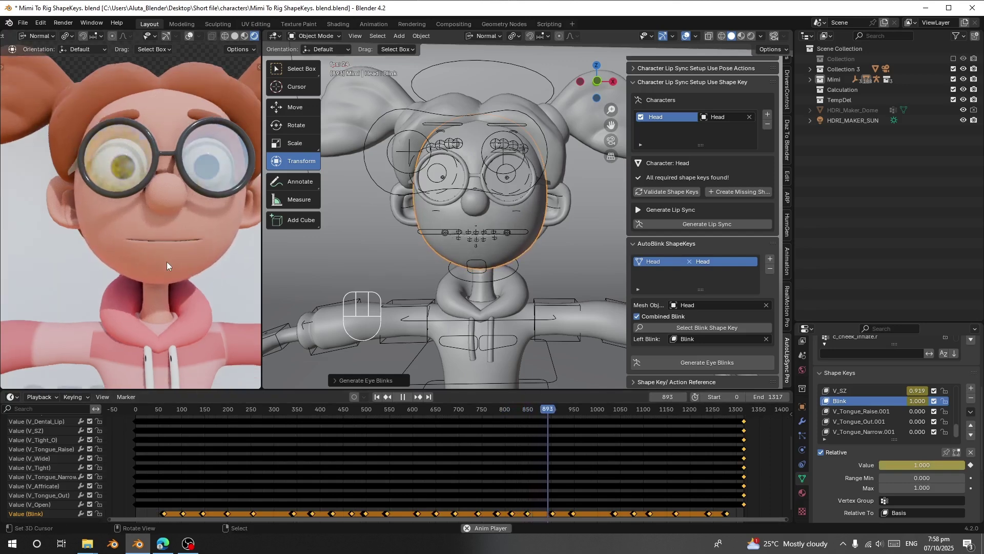
{"action": "key", "text": "space"}
{"action": "scroll", "coordinate": [432, 331], "scroll_direction": "down", "scroll_amount": 5}
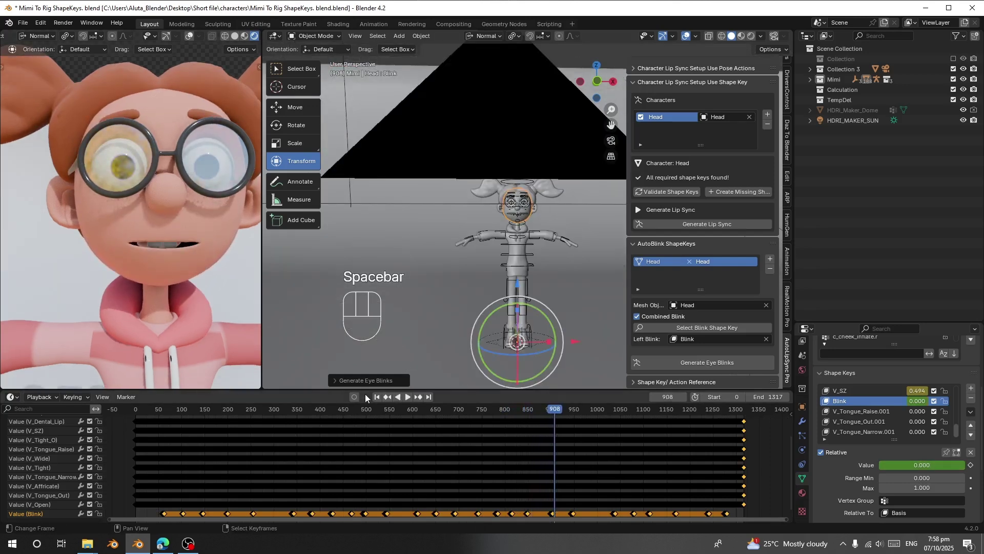
Return to the first frame, select the Mimi rig and pick it as the RealMotion Pro target rig
{"action": "left_click", "coordinate": [378, 397]}
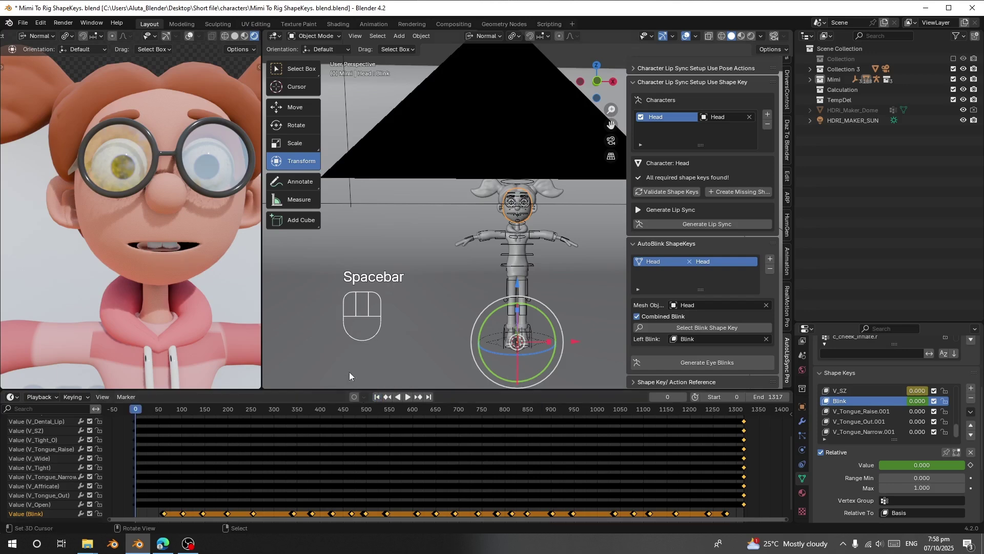
{"action": "left_click", "coordinate": [527, 245]}
{"action": "middle_click_drag", "start_coordinate": [208, 472], "coordinate": [372, 454]}
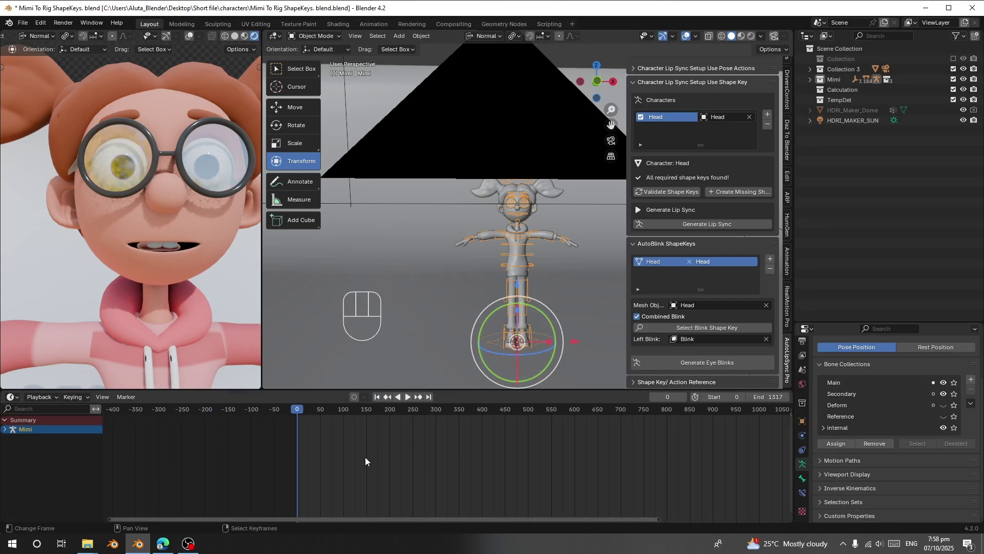
{"action": "middle_click_drag", "start_coordinate": [435, 213], "coordinate": [493, 240]}
{"action": "left_click", "coordinate": [787, 307]}
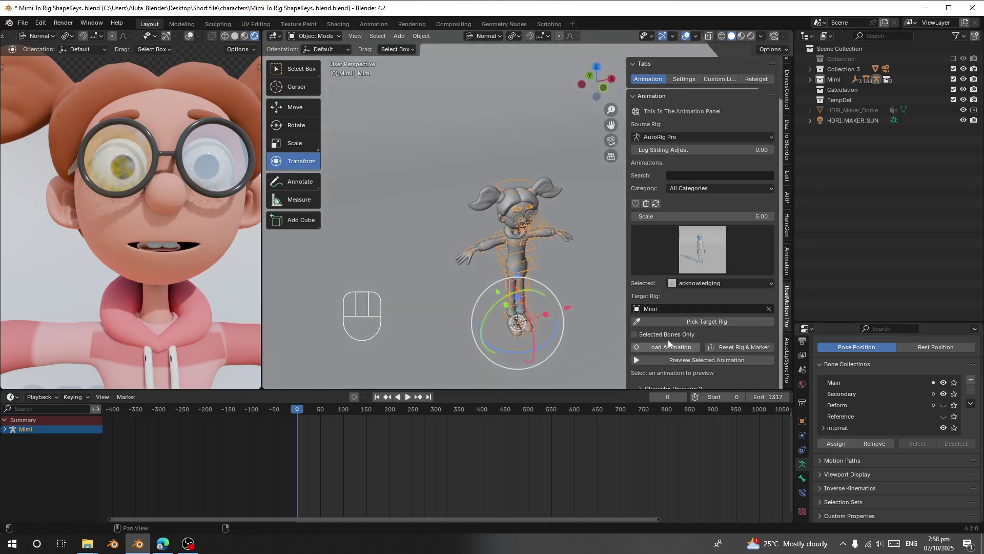
{"action": "left_click", "coordinate": [700, 319]}
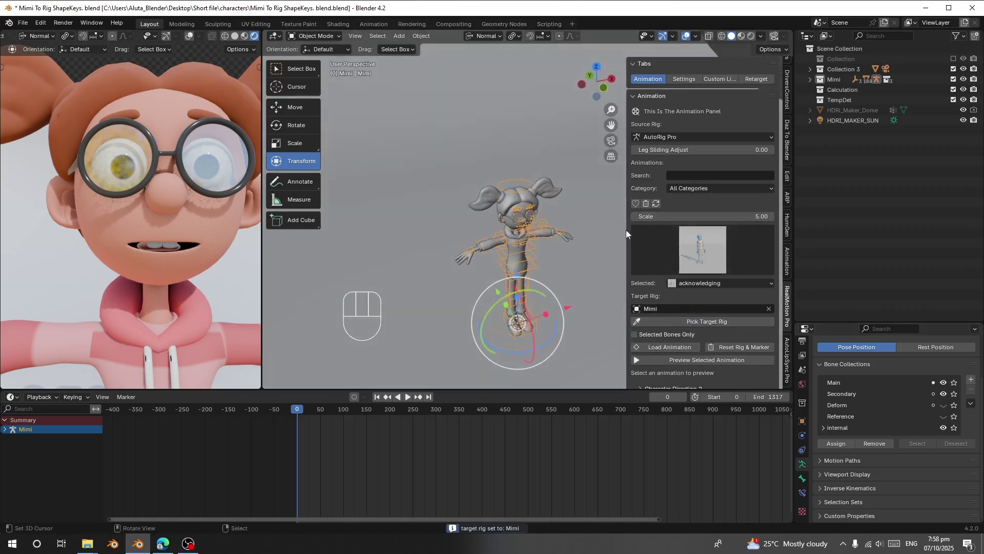
Choose AutoRig Pro as the source rig type for the animations
{"action": "middle_click_drag", "start_coordinate": [626, 234], "coordinate": [466, 272]}
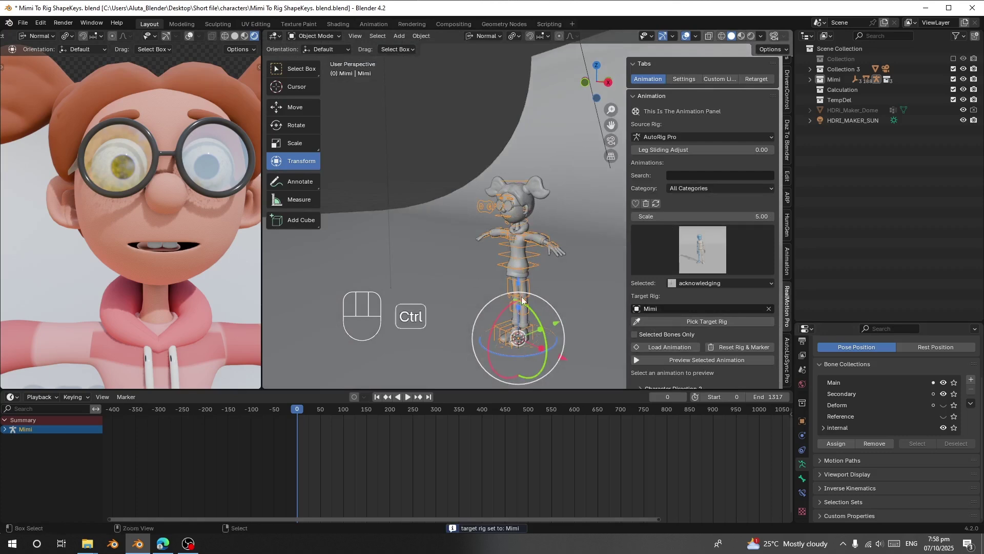
{"action": "middle_click_drag", "start_coordinate": [530, 290], "coordinate": [502, 277], "text": "shift"}
{"action": "middle_click_drag", "start_coordinate": [511, 261], "coordinate": [505, 237]}
{"action": "left_click", "coordinate": [681, 139]}
{"action": "left_click", "coordinate": [644, 146]}
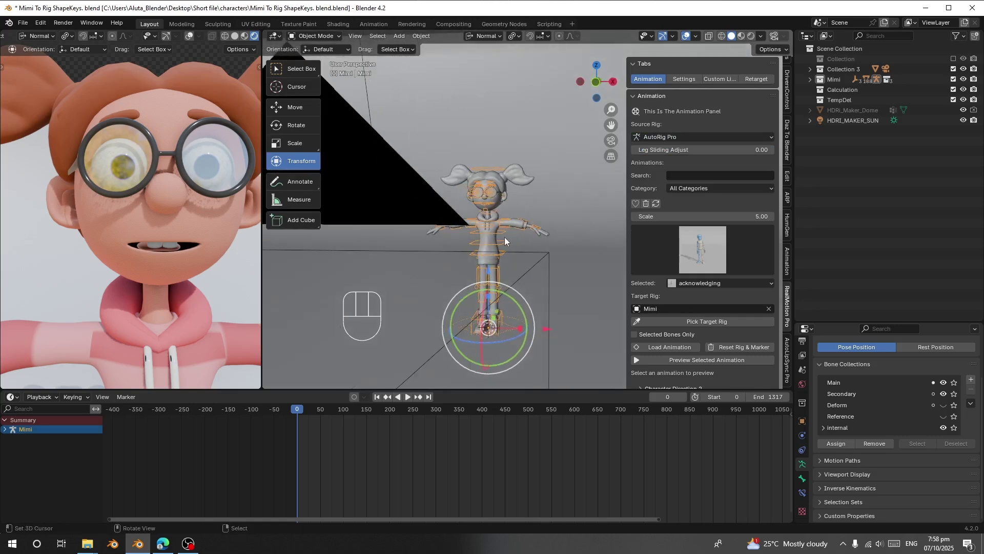
Filter the animation library to the Communication category
{"action": "scroll", "coordinate": [174, 220], "scroll_direction": "down", "scroll_amount": 3}
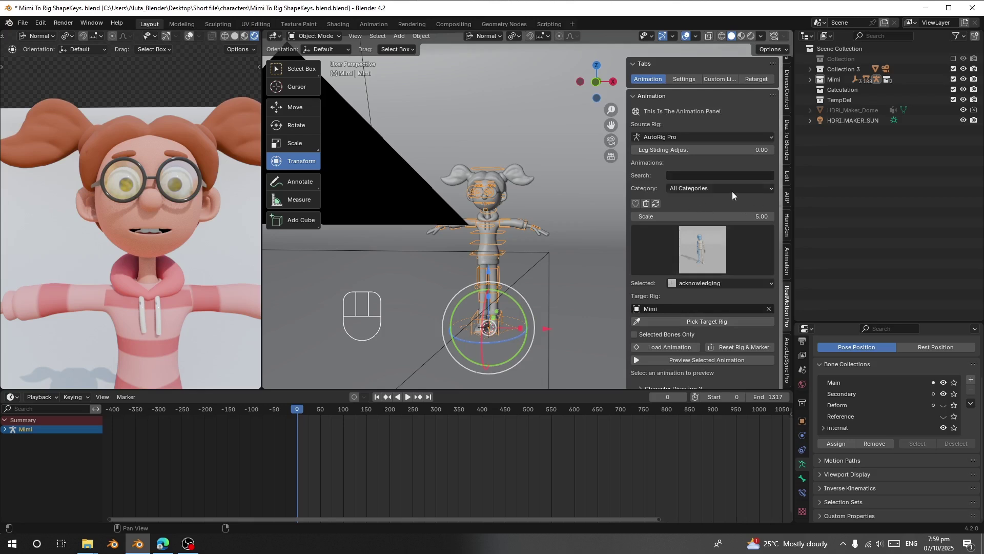
{"action": "middle_click_drag", "start_coordinate": [475, 249], "coordinate": [620, 192]}
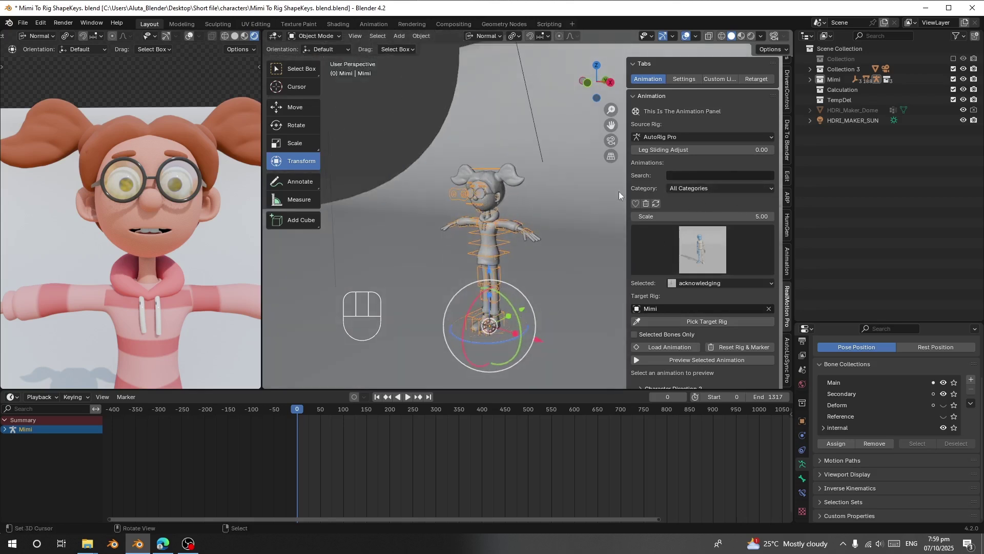
{"action": "left_click", "coordinate": [667, 189]}
{"action": "left_click", "coordinate": [698, 244]}
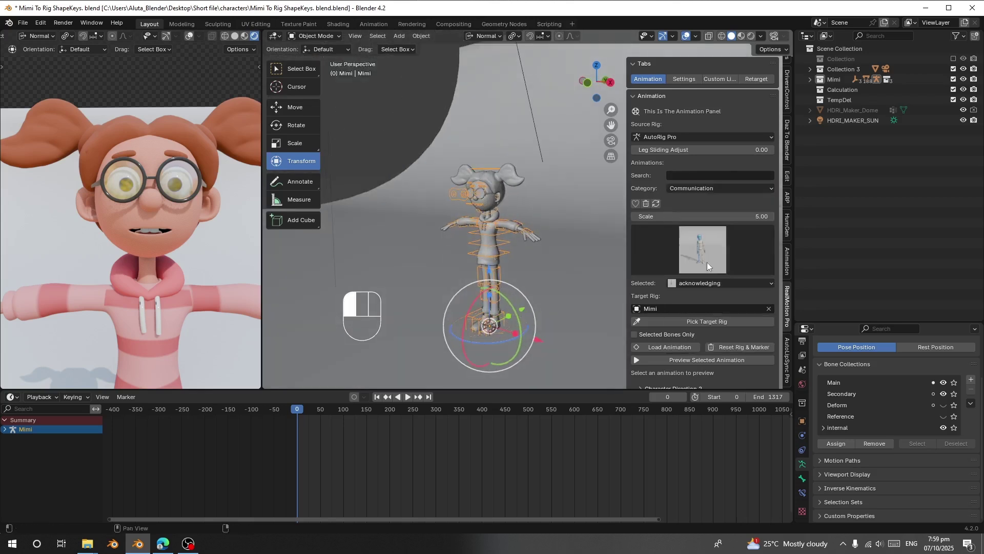
Try out animation choices from the Communication thumbnails, including shaking head no
{"action": "left_click", "coordinate": [698, 248]}
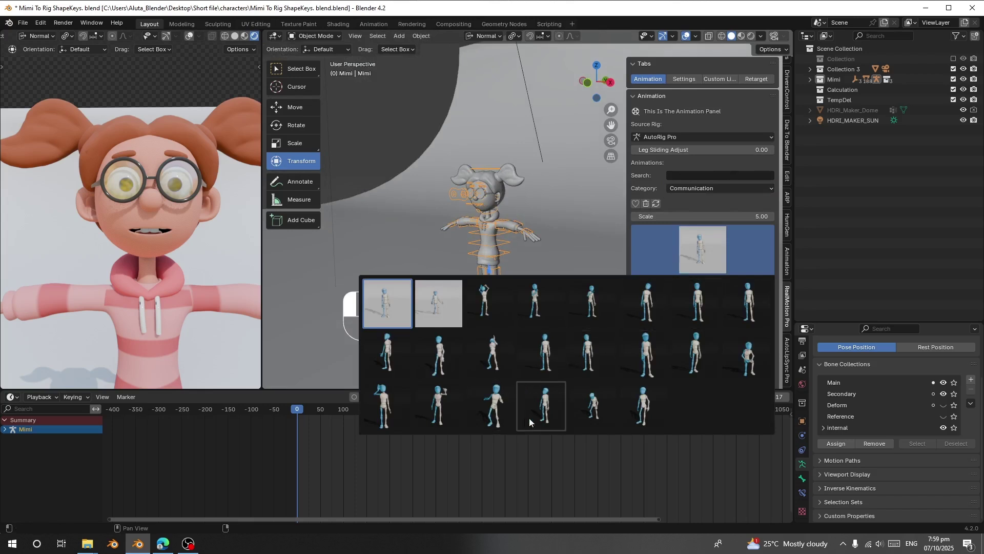
{"action": "left_click", "coordinate": [544, 407]}
{"action": "left_click", "coordinate": [655, 268]}
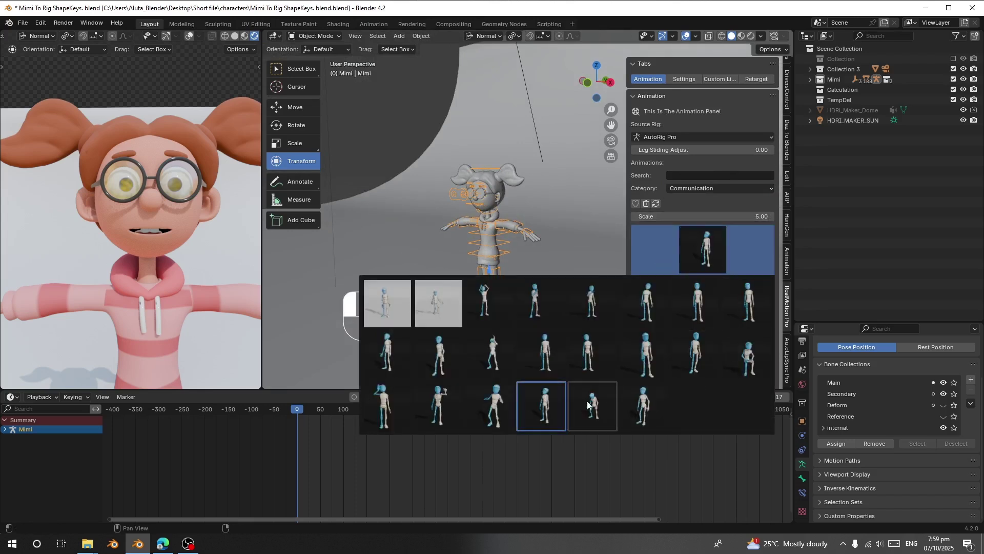
{"action": "left_click", "coordinate": [645, 357]}
{"action": "left_click", "coordinate": [706, 256]}
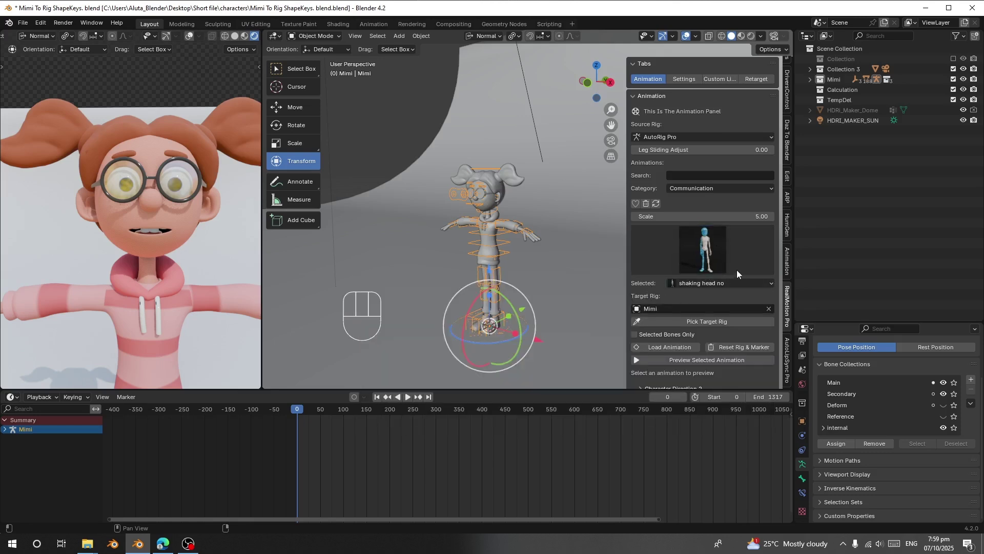
{"action": "left_click", "coordinate": [652, 249]}
{"action": "middle_click_drag", "start_coordinate": [477, 269], "coordinate": [512, 274]}
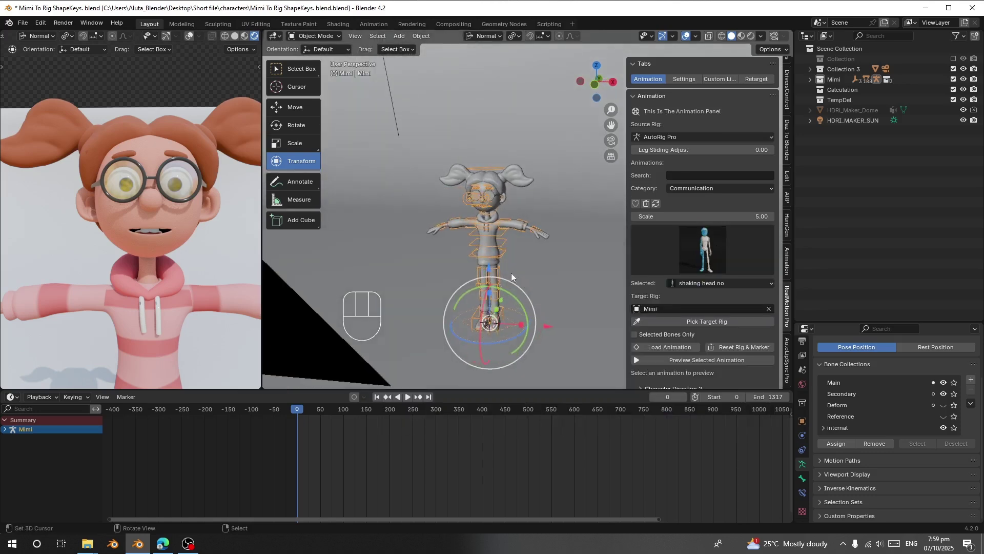
Choose the Waving Gesture animation and load it onto the Mimi rig
{"action": "left_click", "coordinate": [661, 257]}
{"action": "left_click", "coordinate": [651, 407]}
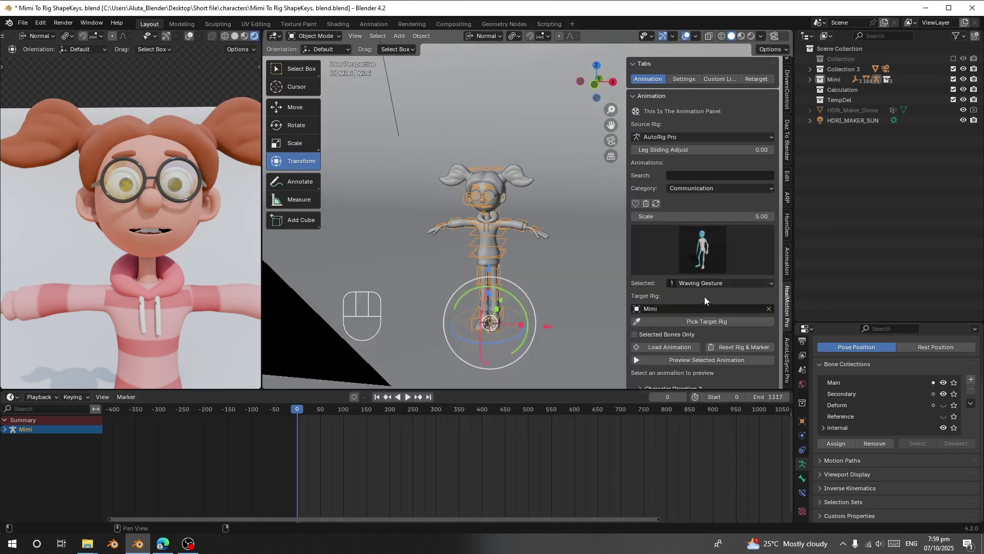
{"action": "mouse_move", "coordinate": [476, 260]}
{"action": "middle_mouse_down"}
{"action": "mouse_move", "coordinate": [458, 238]}
{"action": "mouse_move", "coordinate": [466, 246]}
{"action": "middle_mouse_up"}
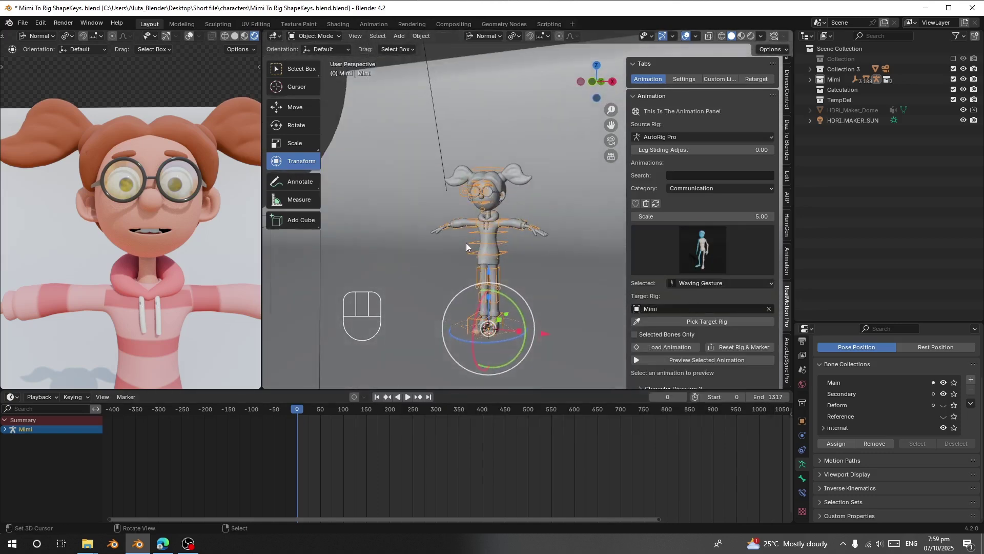
{"action": "left_click", "coordinate": [665, 350]}
Frame the whole character in the rendered preview and play back the Waving Gesture animation across its keyframe range
{"action": "middle_click_drag", "start_coordinate": [174, 247], "coordinate": [179, 280], "text": "ctrl"}
{"action": "scroll", "coordinate": [314, 459], "scroll_direction": "up", "scroll_amount": 1}
{"action": "scroll", "coordinate": [314, 459], "scroll_direction": "up", "scroll_amount": 5}
{"action": "middle_click_drag", "start_coordinate": [306, 458], "coordinate": [396, 436]}
{"action": "left_click", "coordinate": [504, 225]}
{"action": "scroll", "coordinate": [397, 449], "scroll_direction": "up", "scroll_amount": 6}
{"action": "middle_click_drag", "start_coordinate": [303, 454], "coordinate": [505, 469]}
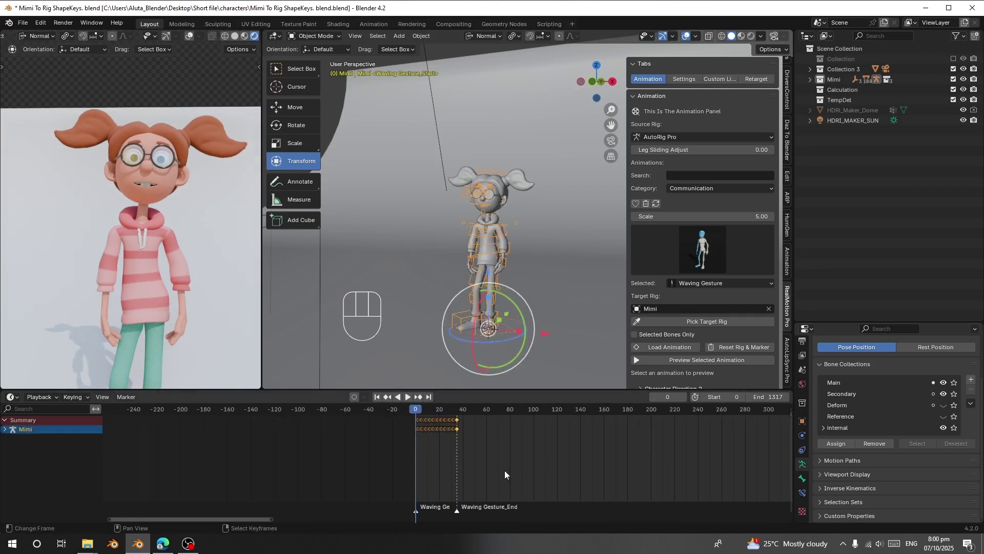
{"action": "scroll", "coordinate": [508, 469], "scroll_direction": "up", "scroll_amount": 14}
{"action": "middle_click_drag", "start_coordinate": [445, 450], "coordinate": [378, 451]}
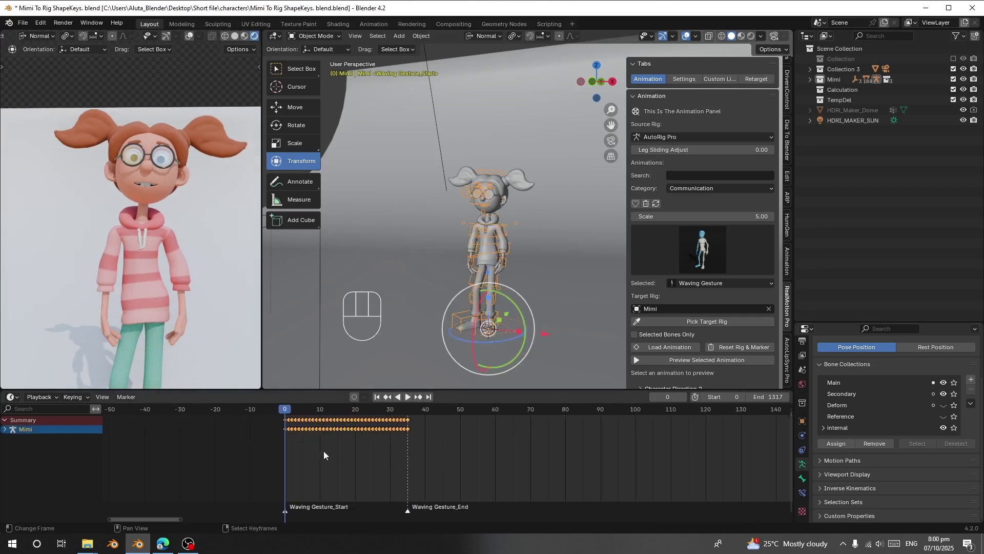
{"action": "key", "text": "space"}
{"action": "key", "text": "space"}
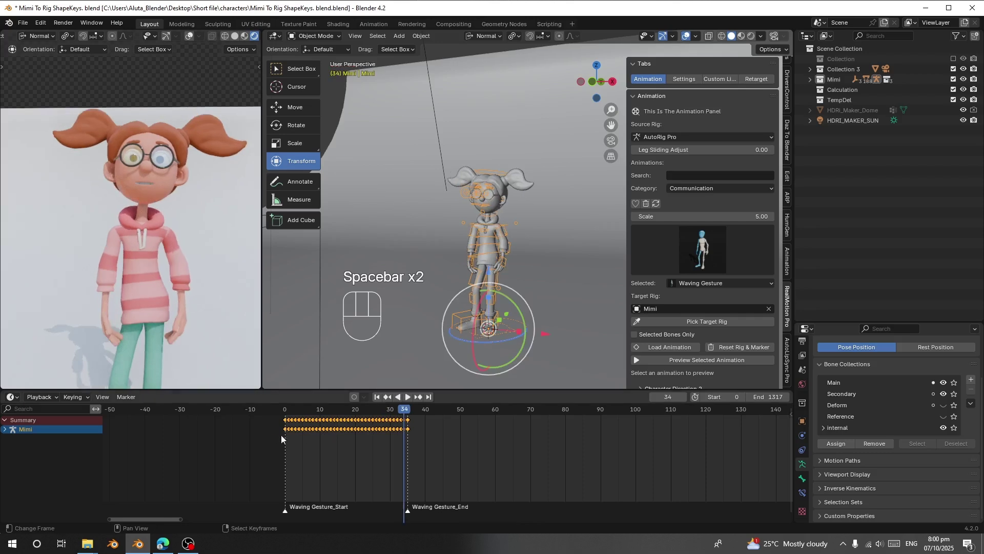
Replay the Waving Gesture animation from its start marker and return the timeline to frame 0
{"action": "key", "text": "space"}
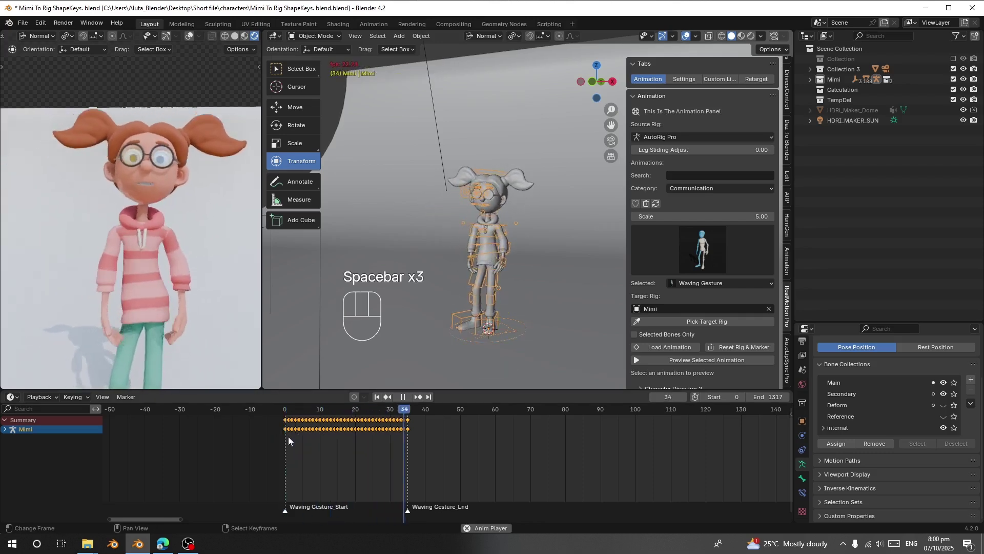
{"action": "key", "text": "space"}
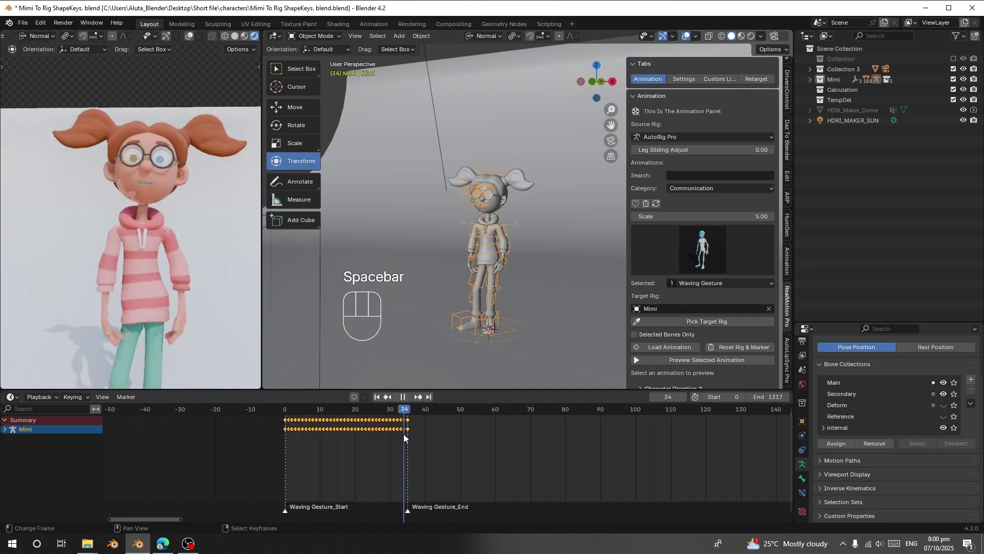
{"action": "left_click_drag", "start_coordinate": [408, 431], "coordinate": [282, 438]}
{"action": "key", "text": "space"}
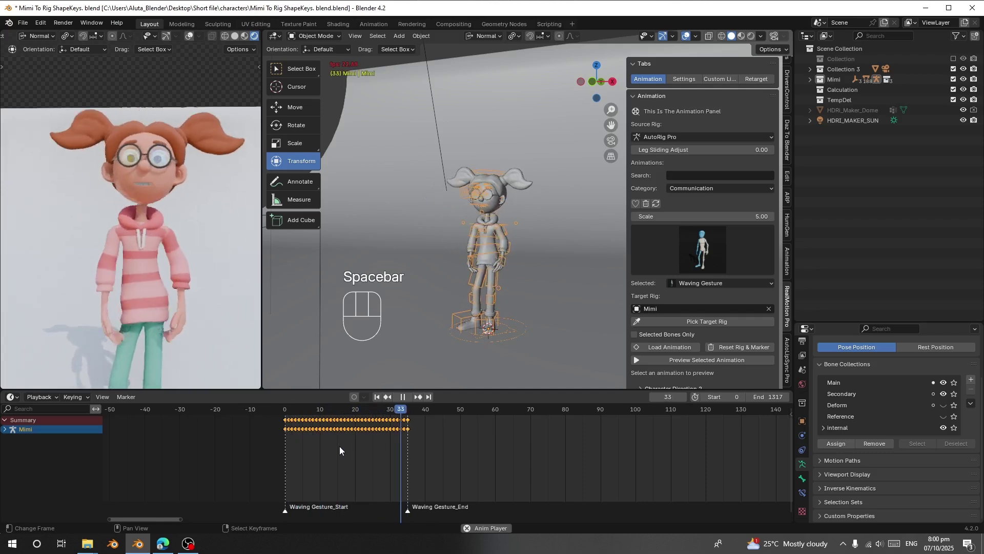
{"action": "left_click", "coordinate": [299, 445]}
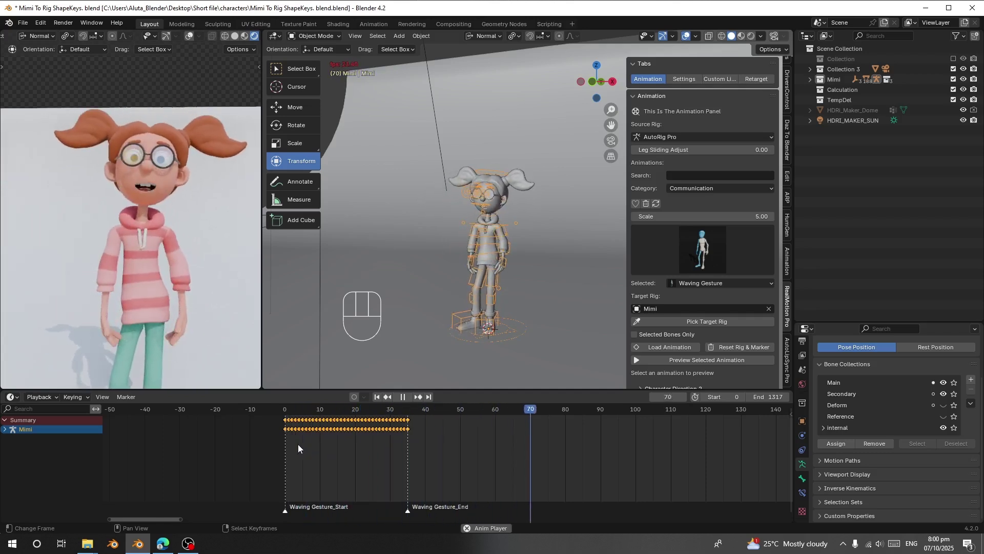
{"action": "left_click", "coordinate": [297, 444]}
{"action": "key", "text": "space"}
{"action": "left_click", "coordinate": [377, 397]}
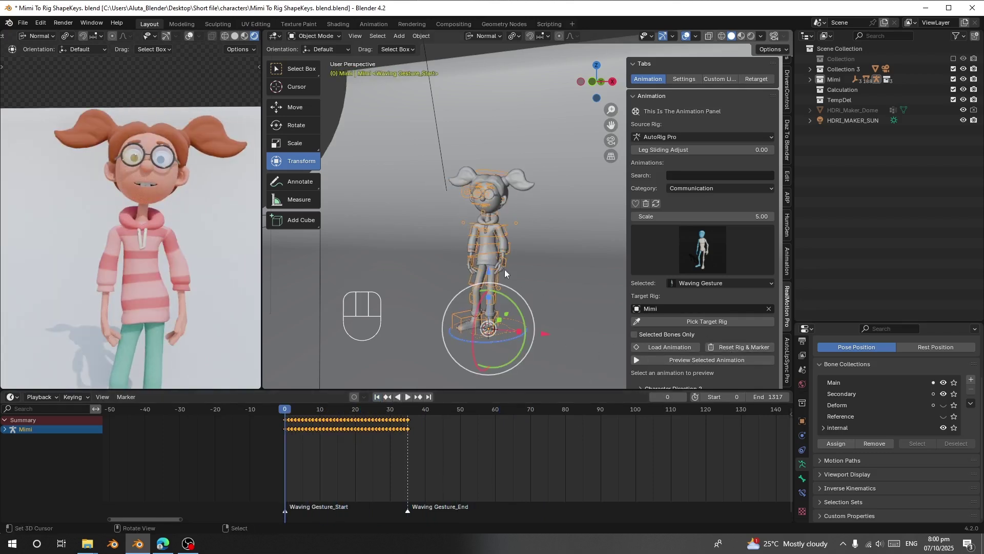
Reset the rig and markers, load the hard head nod animation onto Mimi and play it back
{"action": "left_click", "coordinate": [709, 347]}
{"action": "left_click", "coordinate": [703, 259]}
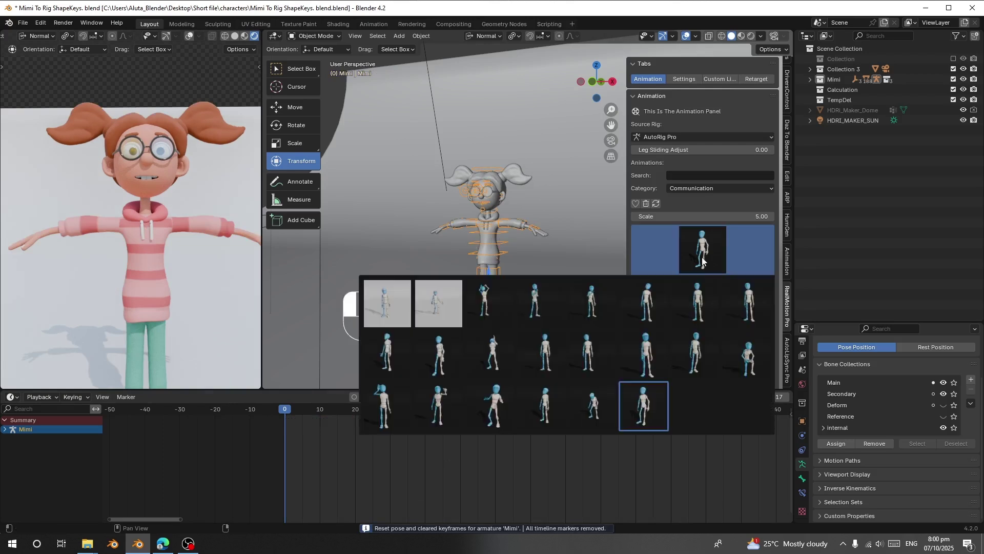
{"action": "left_click", "coordinate": [707, 315]}
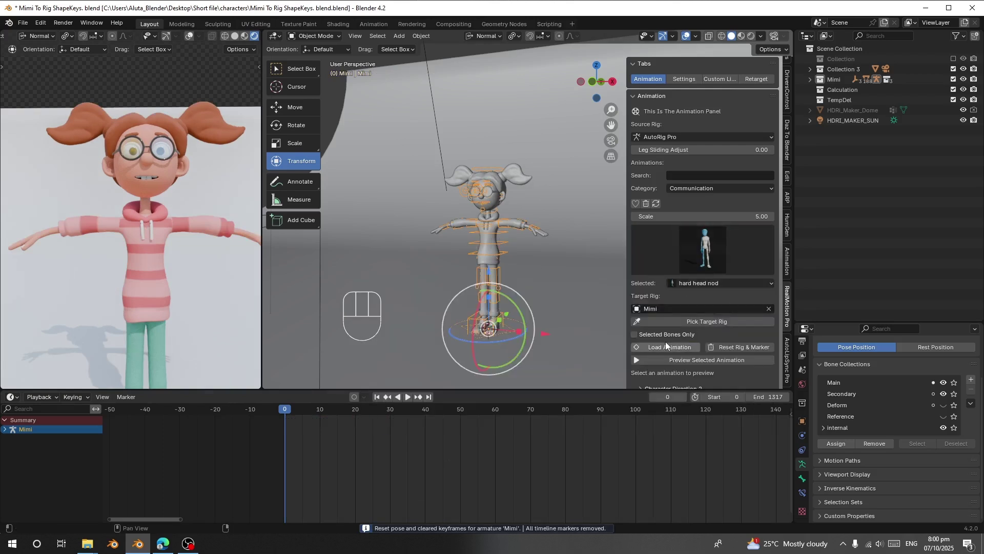
{"action": "key", "text": "space"}
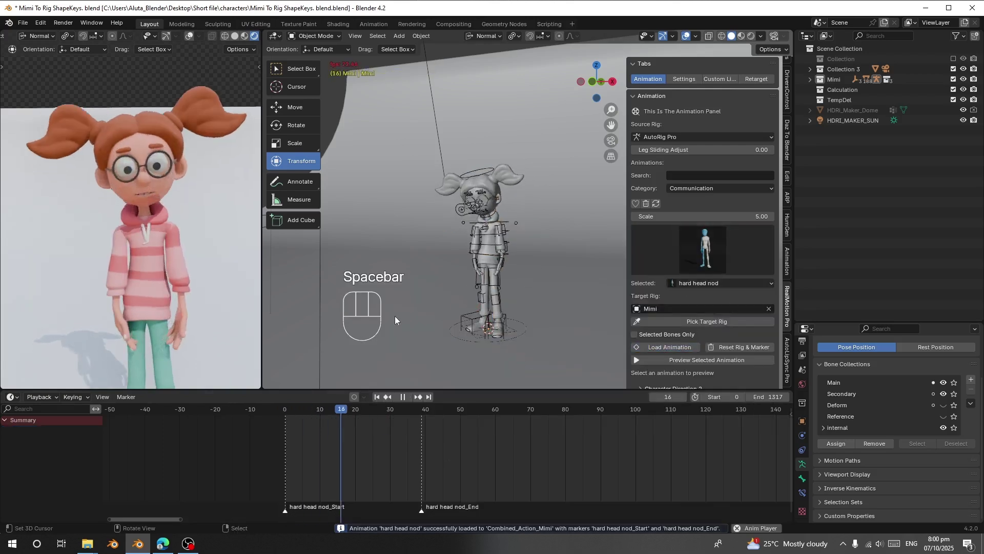
{"action": "key", "text": "space"}
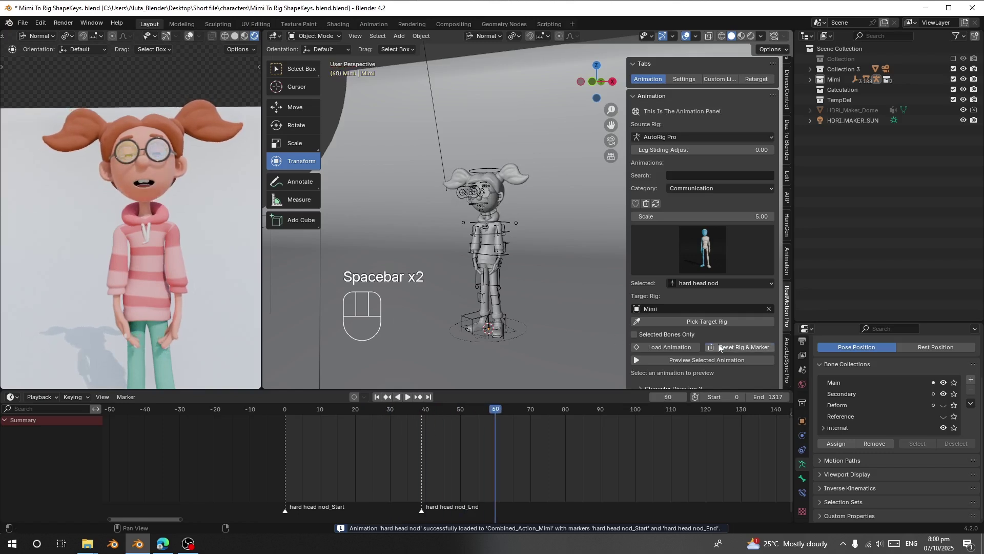
Reset the rig and markers, load the idle animation from All Categories and play it back on the whole character
{"action": "left_click", "coordinate": [718, 345]}
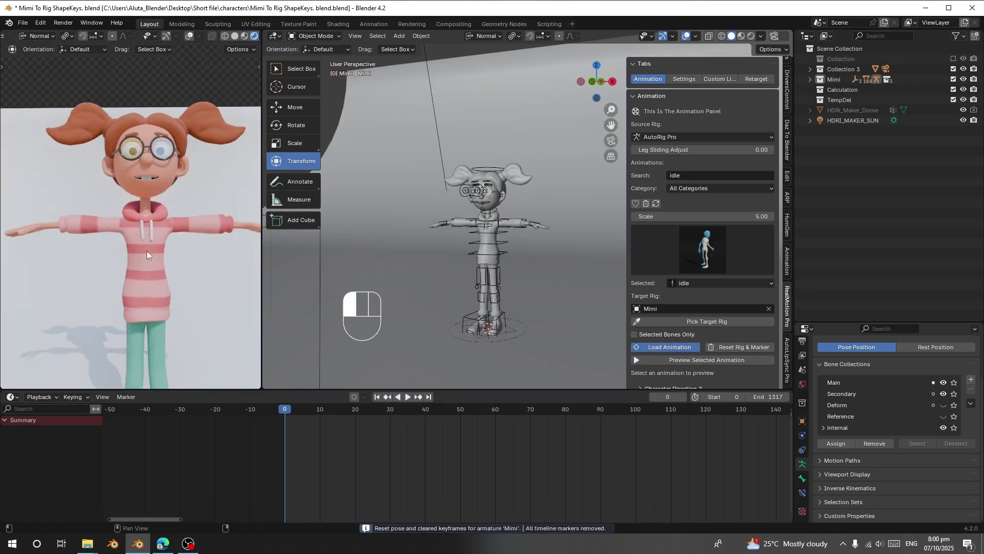
{"action": "middle_click_drag", "start_coordinate": [193, 355], "coordinate": [229, 360], "text": "shift"}
{"action": "key", "text": "space"}
{"action": "scroll", "coordinate": [194, 299], "scroll_direction": "down", "scroll_amount": 5, "text": "shift"}
{"action": "key", "text": "shift+Left"}
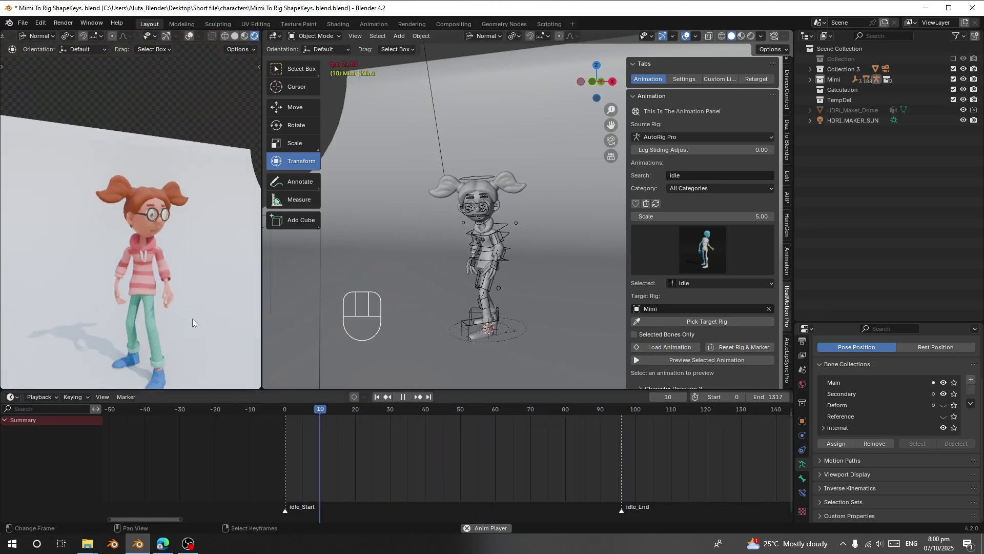
{"action": "middle_click_drag", "start_coordinate": [192, 319], "coordinate": [177, 302]}
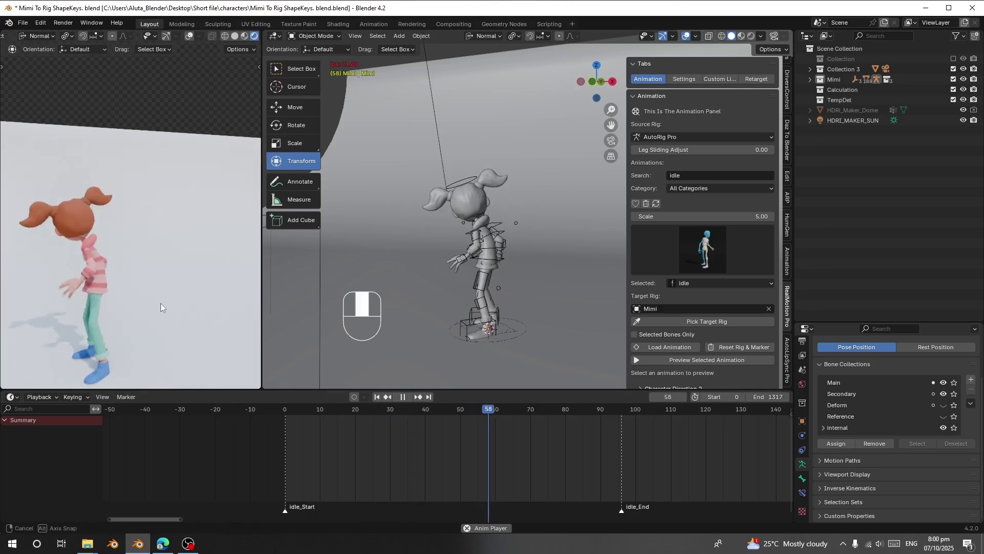
{"action": "key", "text": "space"}
Reset the rig and markers, search the animation library for walking and select the walking animation
{"action": "left_click", "coordinate": [738, 347]}
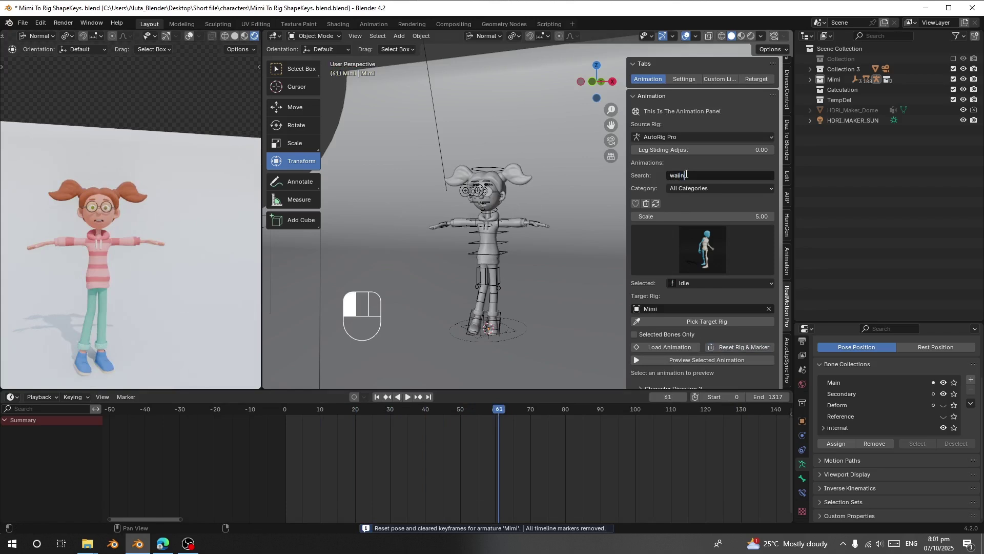
{"action": "left_click_drag", "start_coordinate": [723, 176], "coordinate": [624, 179]}
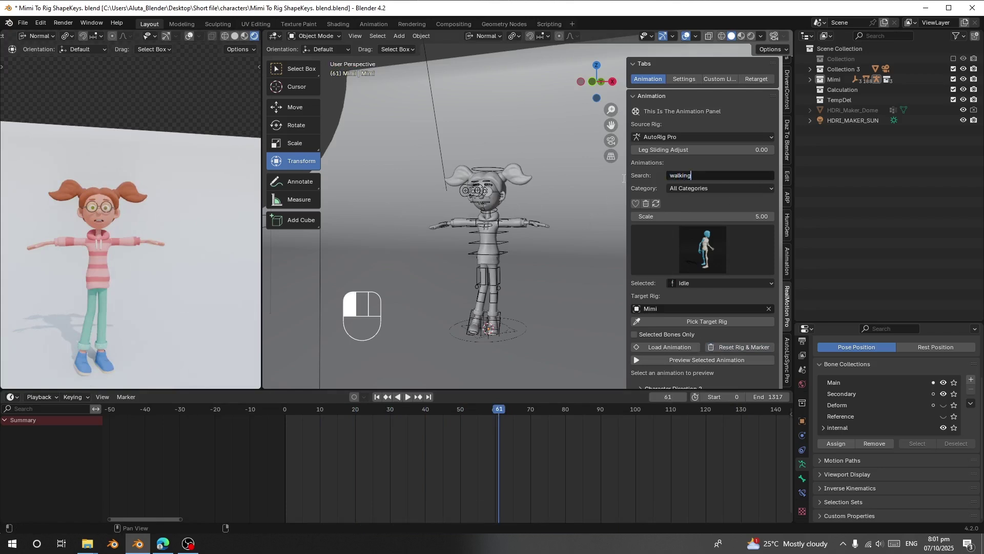
{"action": "key", "text": "Return"}
{"action": "left_click", "coordinate": [718, 254]}
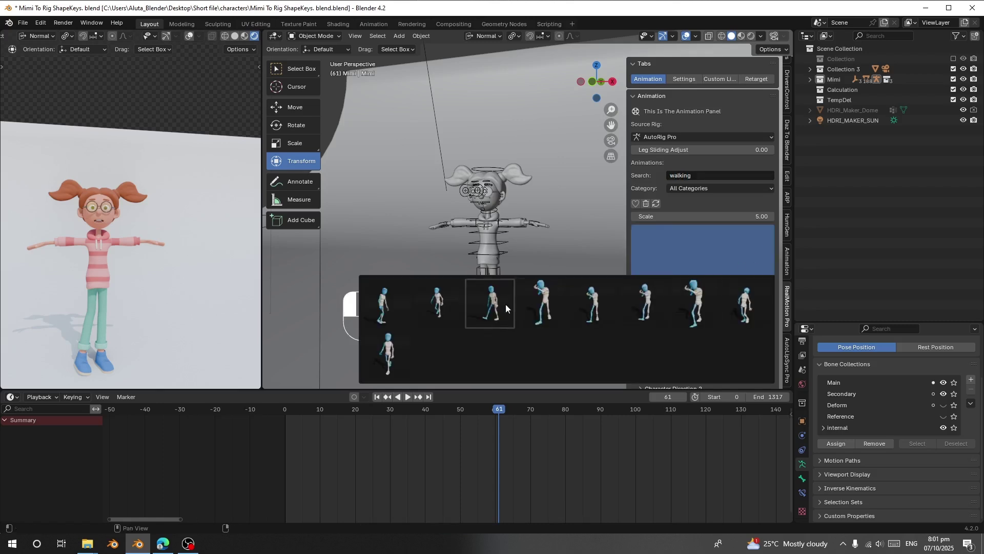
{"action": "left_click", "coordinate": [540, 323]}
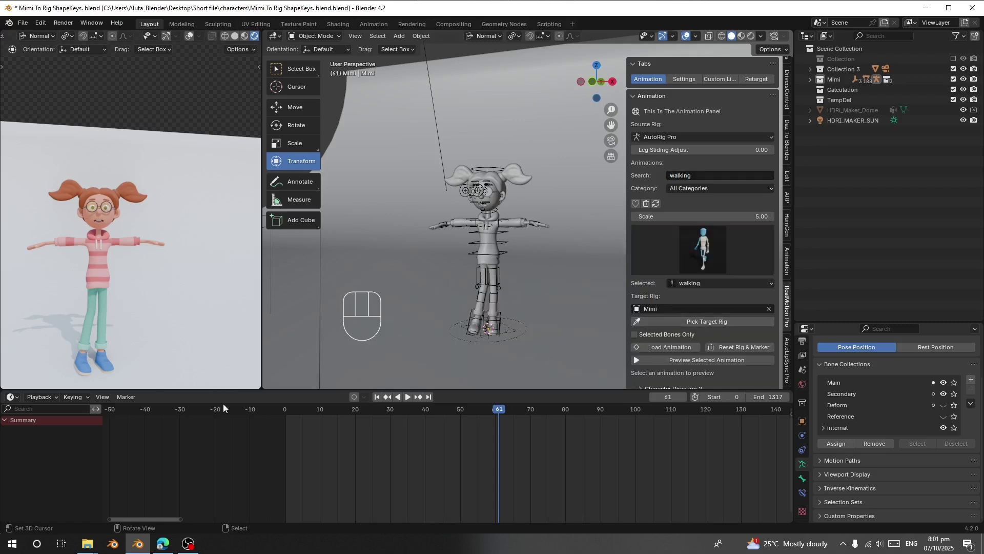
Load the walking animation onto the Mimi rig at frame 0 and play it back
{"action": "left_click", "coordinate": [378, 398]}
{"action": "left_click", "coordinate": [650, 352]}
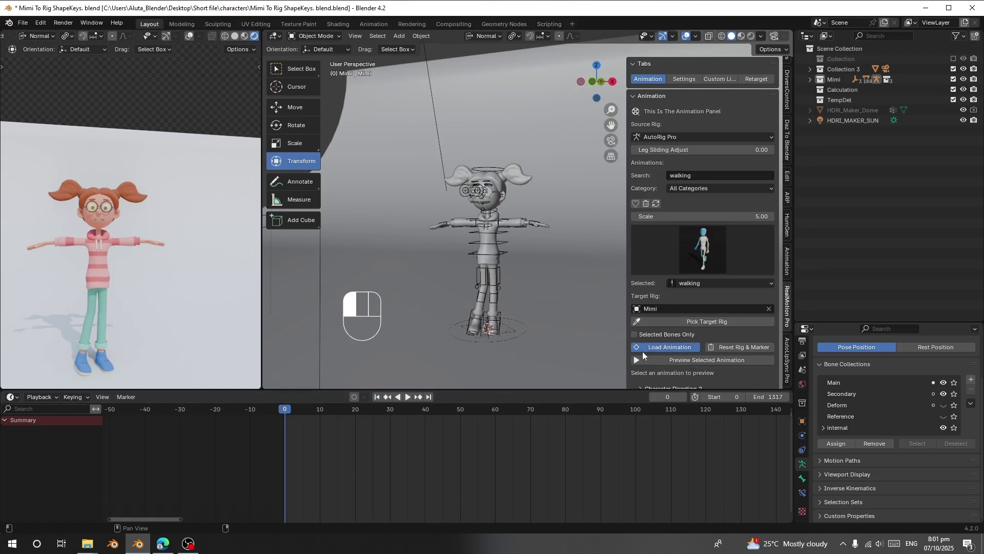
{"action": "key", "text": "space"}
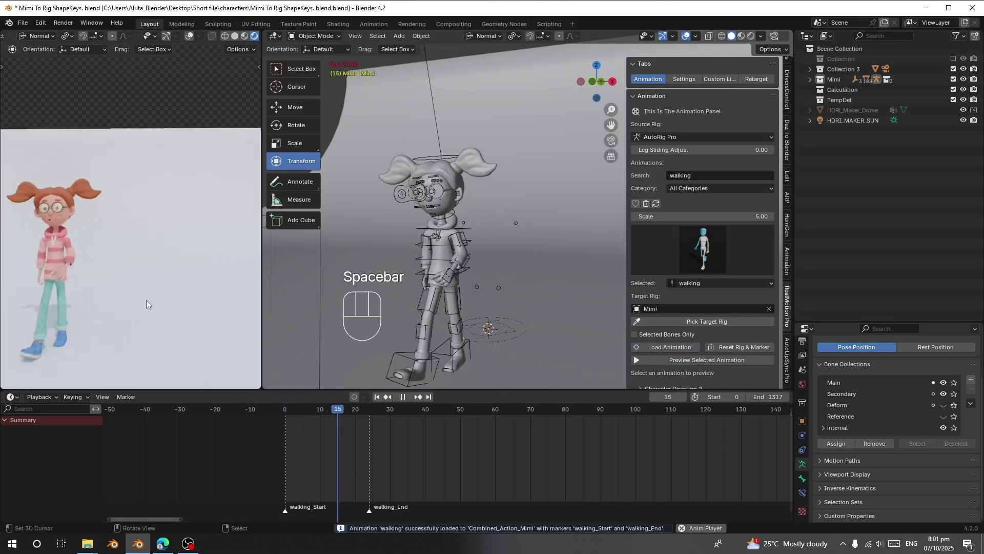
{"action": "key", "text": "space"}
{"action": "left_click_drag", "start_coordinate": [293, 449], "coordinate": [333, 436]}
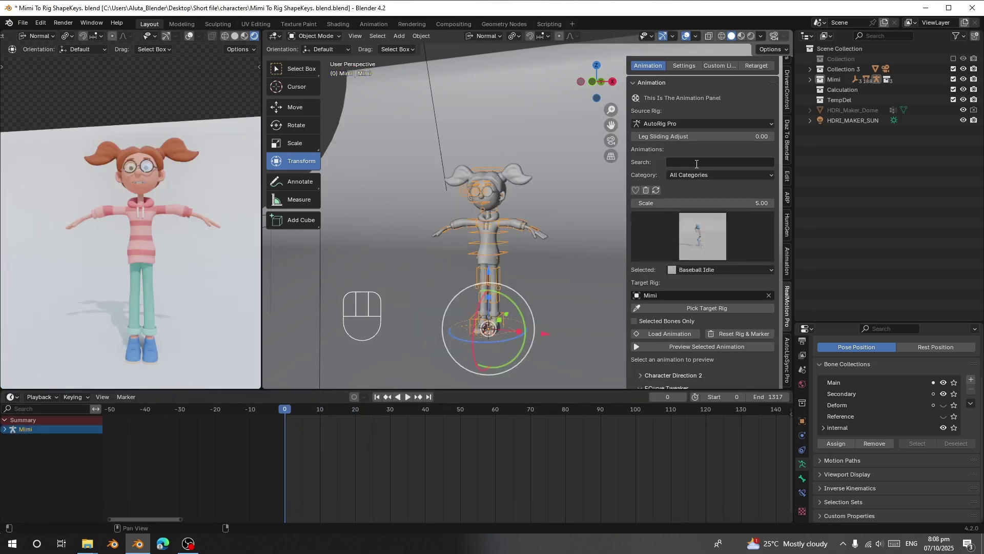
Search the animation library for sit and load the Sitting Talking animation onto the Mimi rig
{"action": "left_click", "coordinate": [697, 164]}
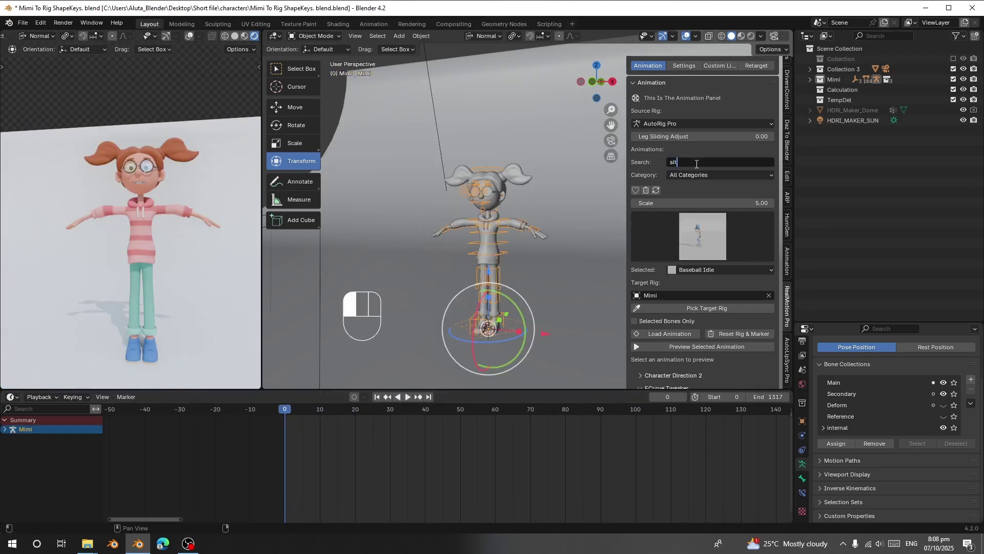
{"action": "key", "text": "Return"}
{"action": "left_click", "coordinate": [722, 233]}
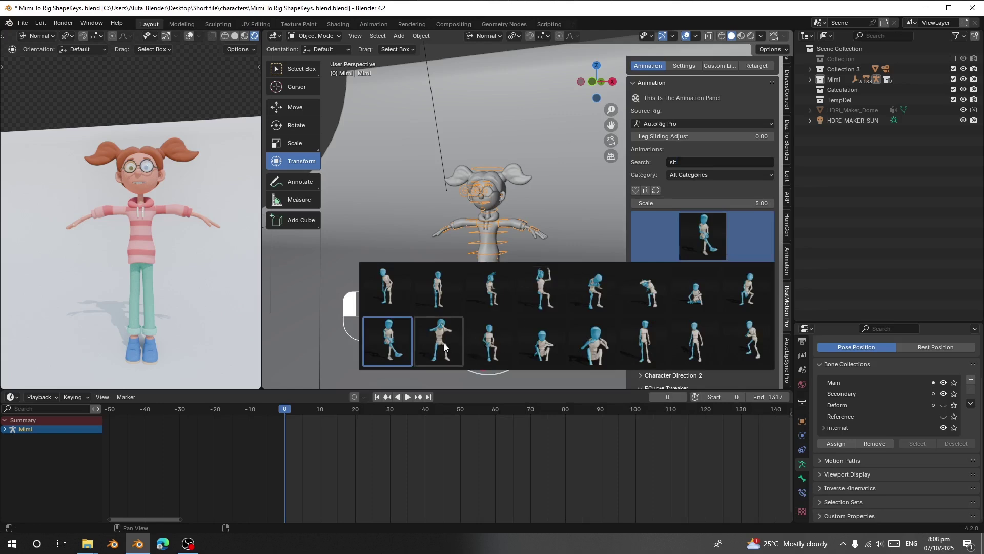
{"action": "left_click", "coordinate": [393, 341]}
{"action": "left_click", "coordinate": [633, 336]}
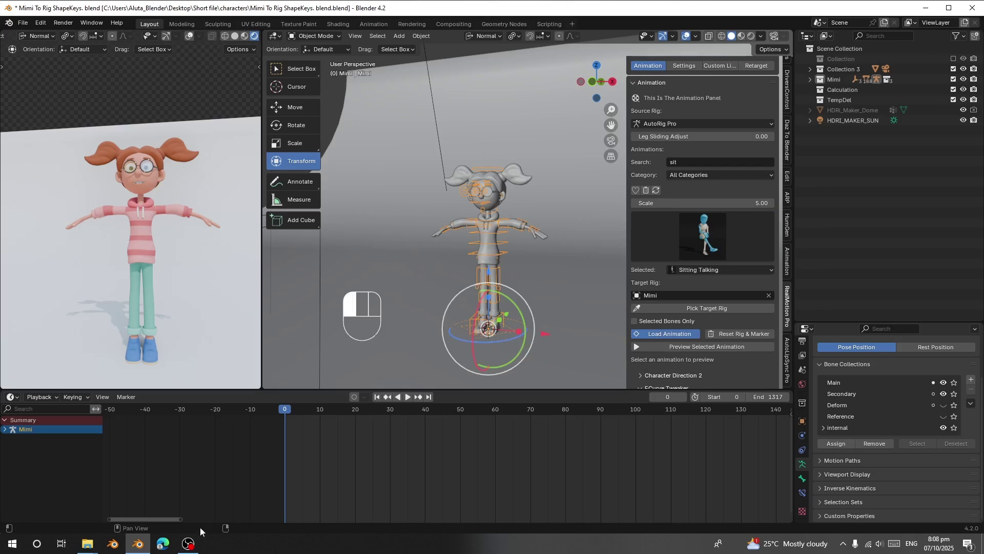
Select the Mimi rig and play back the Sitting Talking animation in the rendered preview
{"action": "scroll", "coordinate": [414, 465], "scroll_direction": "down", "scroll_amount": 10}
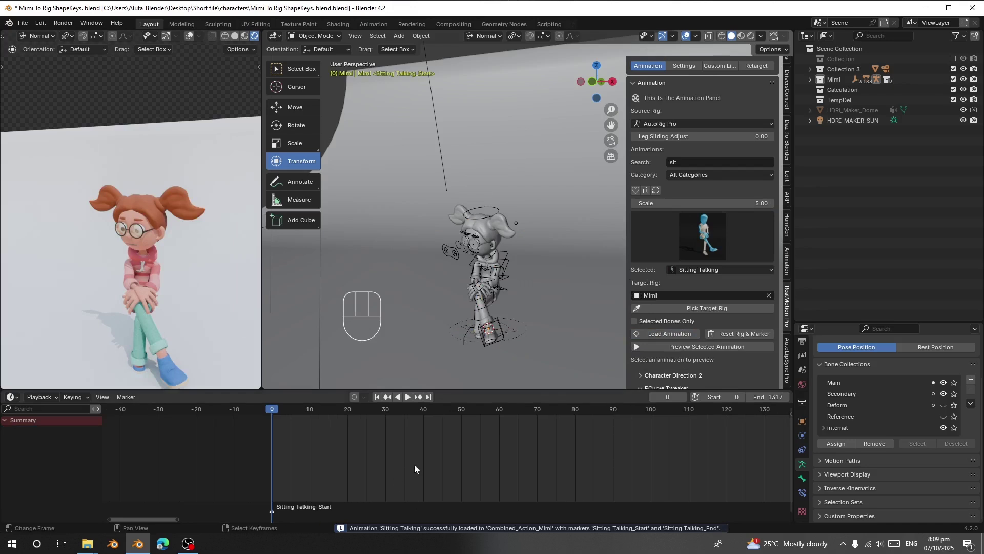
{"action": "scroll", "coordinate": [488, 465], "scroll_direction": "down", "scroll_amount": 5}
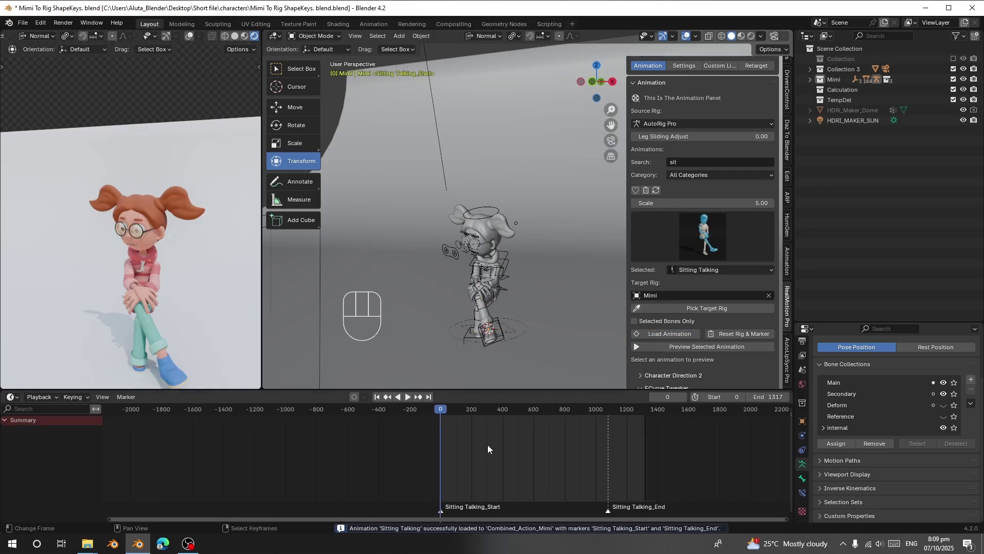
{"action": "right_click", "coordinate": [493, 202]}
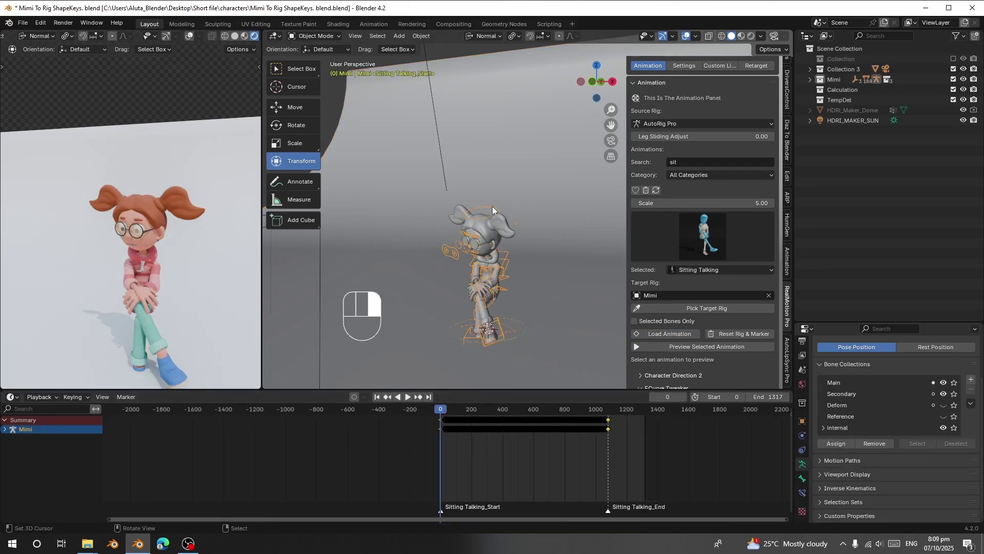
{"action": "key", "text": "space"}
{"action": "mouse_move", "coordinate": [179, 267]}
{"action": "middle_mouse_down", "text": "ctrl"}
{"action": "mouse_move", "coordinate": [186, 254]}
{"action": "mouse_move", "coordinate": [174, 285]}
{"action": "mouse_move", "coordinate": [174, 266]}
{"action": "mouse_move", "coordinate": [179, 305]}
{"action": "mouse_move", "coordinate": [173, 223]}
{"action": "mouse_move", "coordinate": [169, 267]}
{"action": "mouse_move", "coordinate": [131, 266]}
{"action": "mouse_move", "coordinate": [161, 267]}
{"action": "middle_mouse_up", "text": "ctrl"}
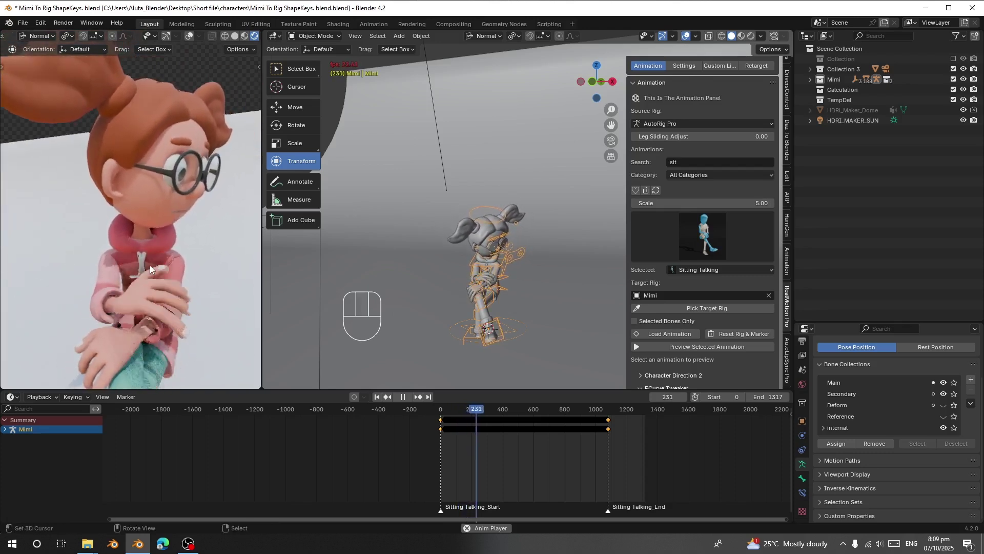
{"action": "mouse_move", "coordinate": [150, 265]}
{"action": "middle_mouse_down"}
{"action": "mouse_move", "coordinate": [133, 262]}
{"action": "mouse_move", "coordinate": [156, 268]}
{"action": "middle_mouse_up"}
{"action": "key", "text": "space"}
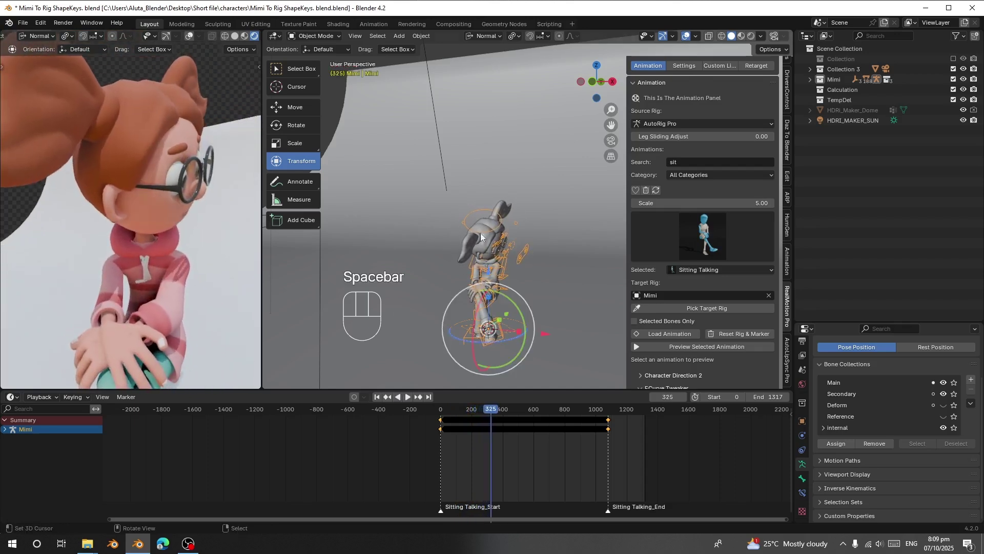
Switch the Mimi rig to Pose Mode and return the timeline to the start frame
{"action": "middle_click_drag", "start_coordinate": [481, 233], "coordinate": [369, 211]}
{"action": "left_click", "coordinate": [333, 40]}
{"action": "left_click", "coordinate": [333, 69]}
{"action": "key", "text": "shift+Left"}
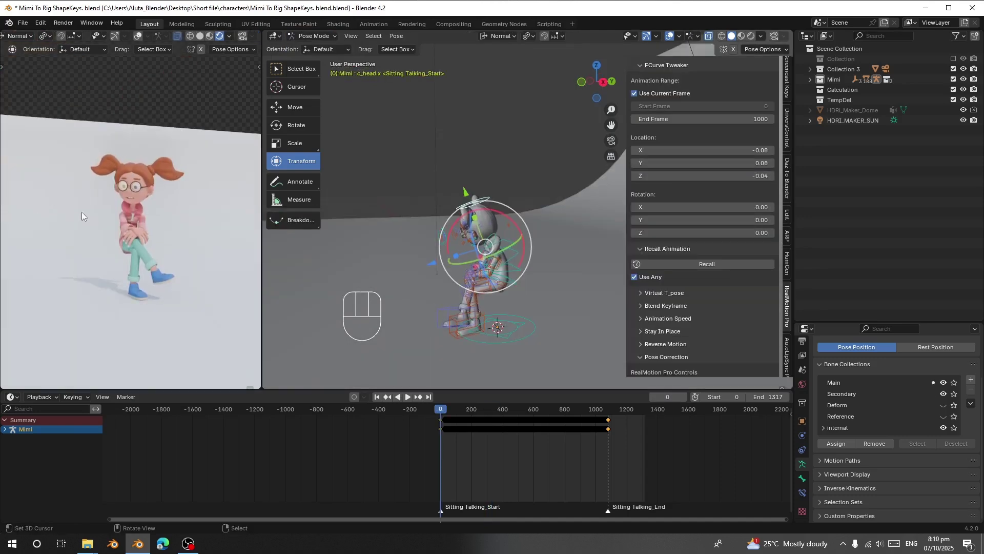
Return the Mimi rig to Object Mode and snap the 3D cursor to the selected rig
{"action": "middle_click_drag", "start_coordinate": [82, 213], "coordinate": [149, 215]}
{"action": "scroll", "coordinate": [573, 285], "scroll_direction": "up", "scroll_amount": 3}
{"action": "middle_click_drag", "start_coordinate": [574, 285], "coordinate": [523, 285]}
{"action": "middle_click_drag", "start_coordinate": [505, 338], "coordinate": [481, 240], "text": "shift"}
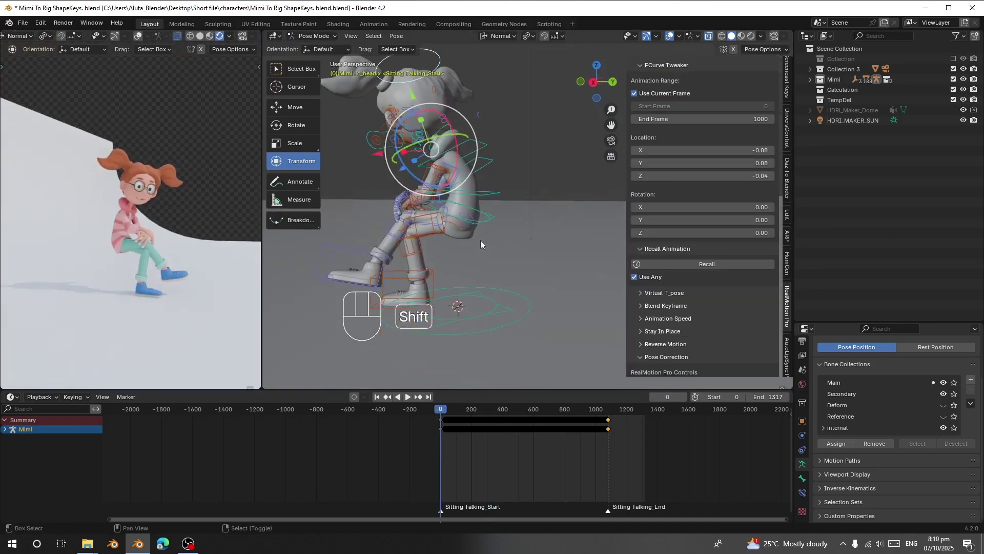
{"action": "left_click", "coordinate": [319, 47]}
{"action": "key", "text": "shift+s"}
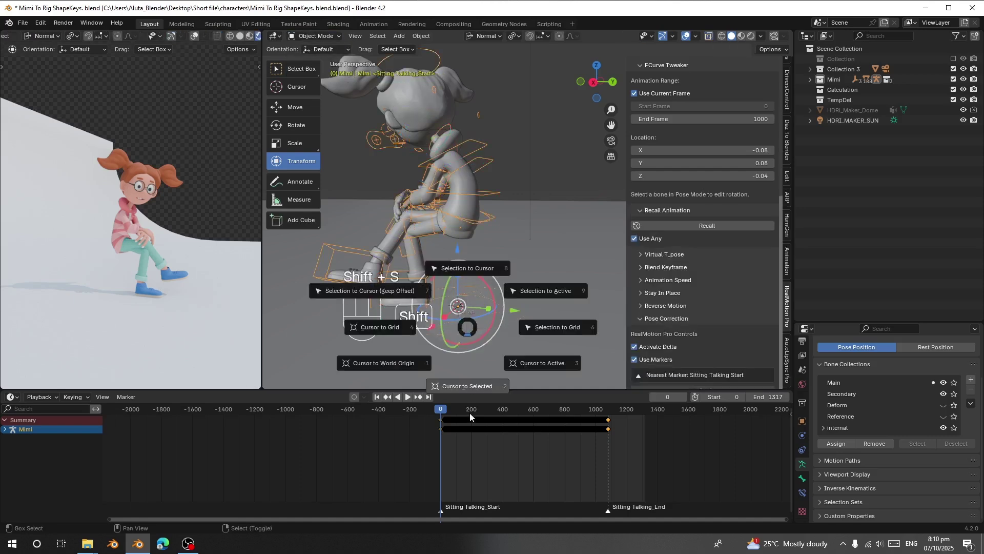
{"action": "left_click", "coordinate": [437, 231]}
Add a cube at the 3D cursor and scale it down to seat size
{"action": "key", "text": "shift+a"}
{"action": "mouse_move", "coordinate": [423, 238]}
{"action": "left_click", "coordinate": [482, 254]}
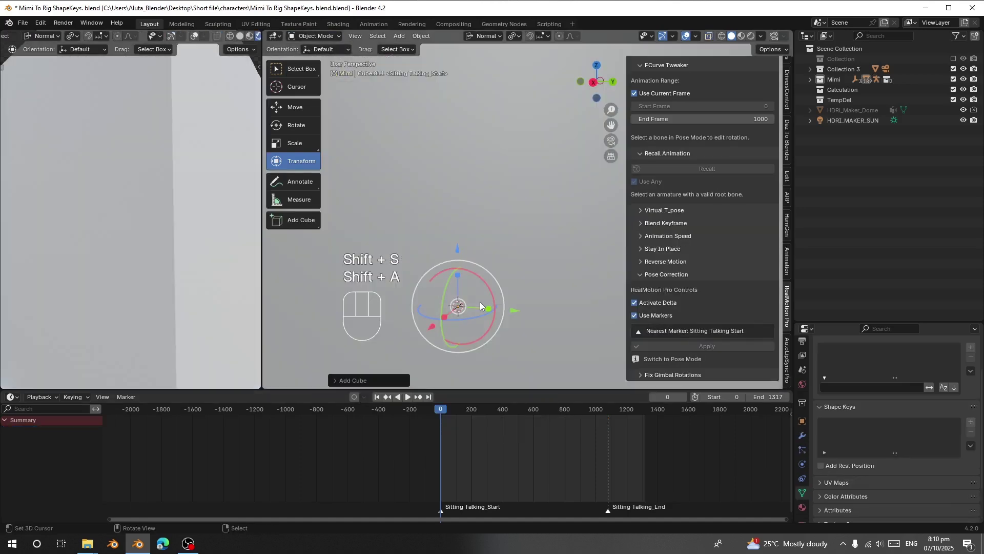
{"action": "key", "text": "s"}
{"action": "left_click", "coordinate": [478, 296]}
Move the cube beneath Mimi's hips so that it serves as her seat
{"action": "middle_click_drag", "start_coordinate": [478, 297], "coordinate": [461, 257]}
{"action": "key", "text": "g"}
{"action": "left_click", "coordinate": [516, 292]}
{"action": "key", "text": "g"}
{"action": "key", "text": "g"}
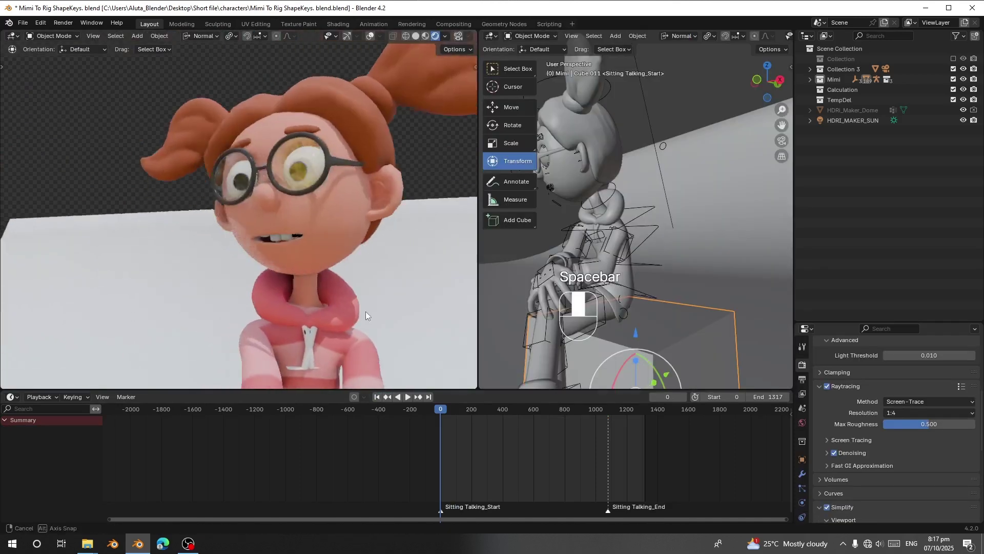
Play back the Sitting Talking animation with the seat and examine Mimi's face and upper body from several angles
{"action": "key", "text": "space"}
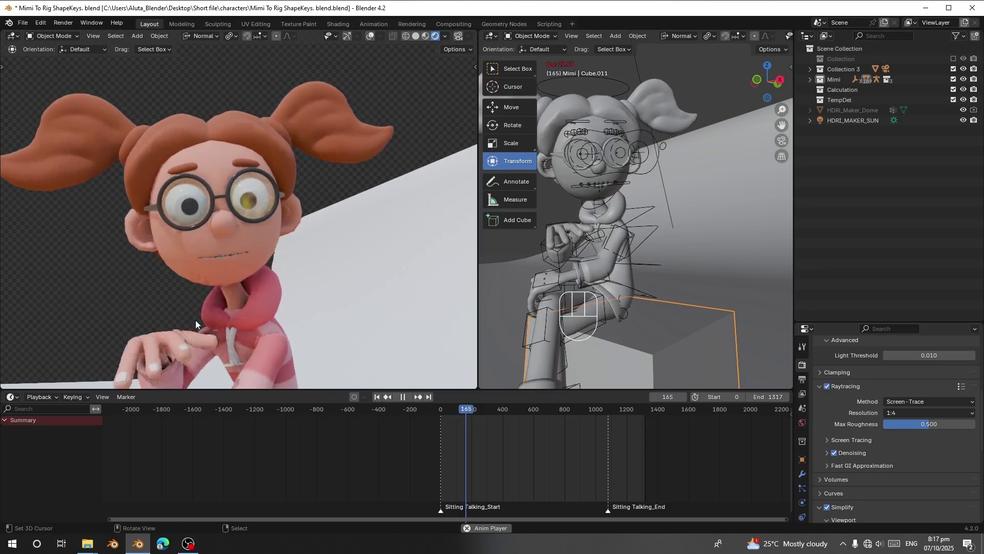
{"action": "middle_click_drag", "start_coordinate": [200, 307], "coordinate": [244, 291], "text": "shift"}
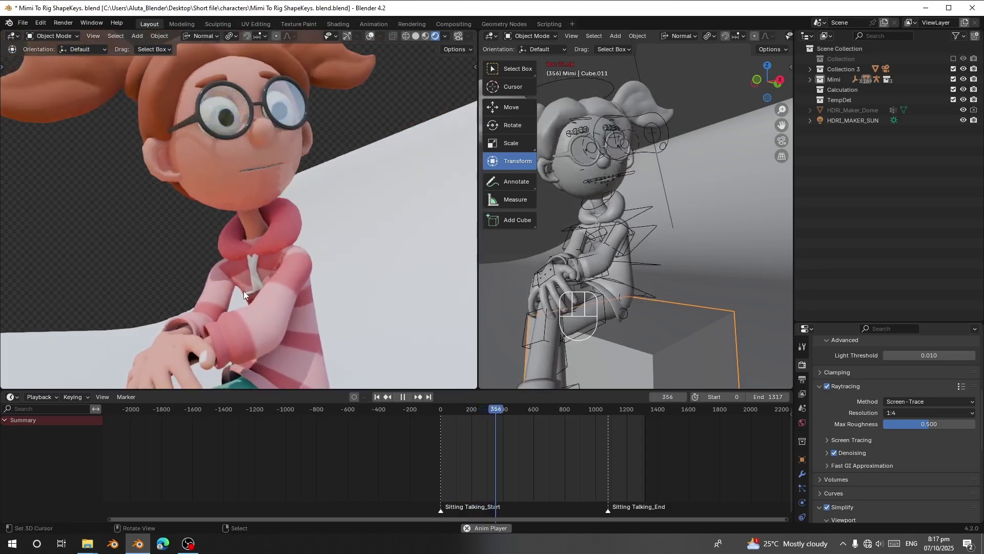
{"action": "scroll", "coordinate": [242, 327], "scroll_direction": "down", "scroll_amount": 2}
{"action": "middle_click_drag", "start_coordinate": [244, 323], "coordinate": [230, 341]}
{"action": "scroll", "coordinate": [230, 340], "scroll_direction": "up", "scroll_amount": 2}
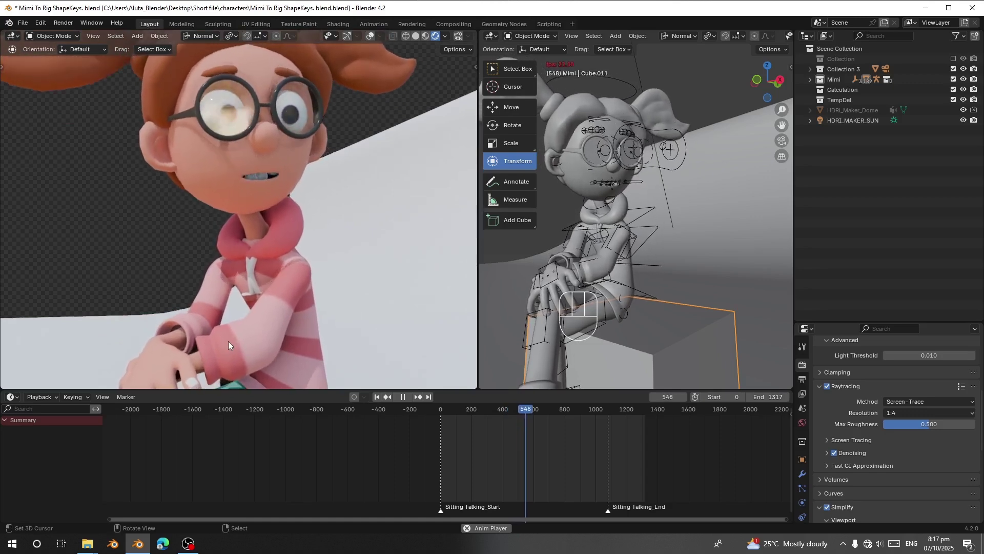
{"action": "middle_click_drag", "start_coordinate": [232, 327], "coordinate": [192, 330], "text": "shift"}
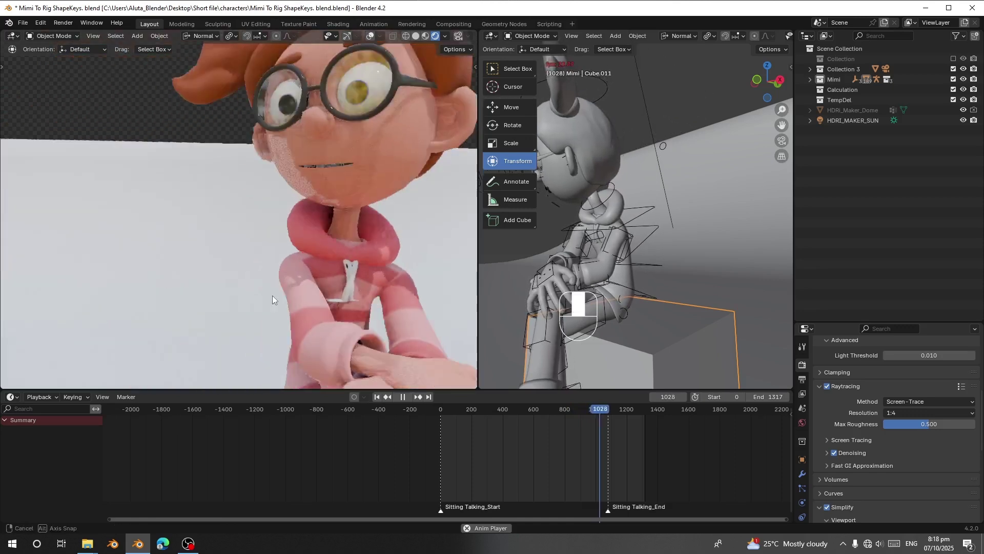
{"action": "mouse_move", "coordinate": [288, 281]}
{"action": "middle_mouse_down", "text": "shift"}
{"action": "mouse_move", "coordinate": [231, 300]}
{"action": "mouse_move", "coordinate": [281, 283]}
{"action": "middle_mouse_up", "text": "shift"}
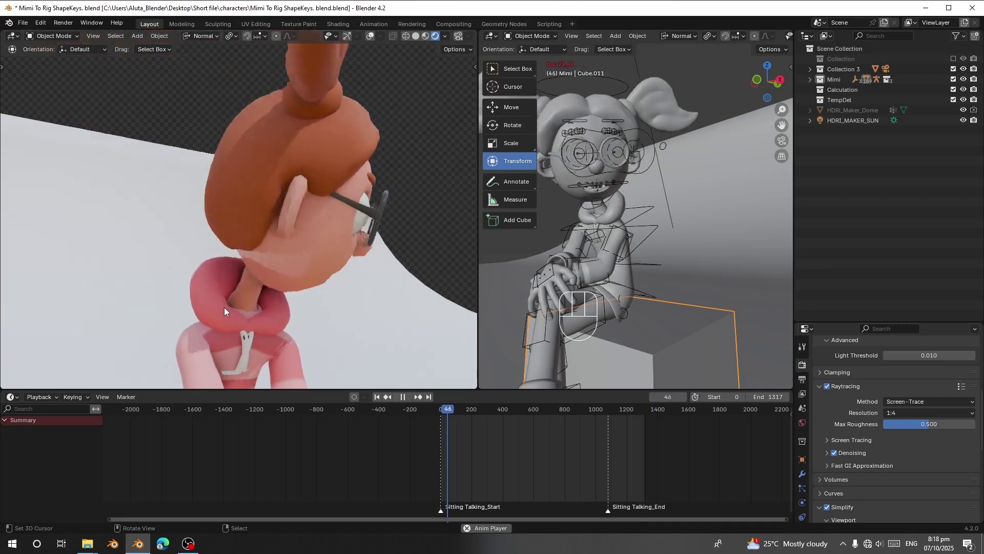
{"action": "key", "text": "space"}
{"action": "middle_click_drag", "start_coordinate": [223, 306], "coordinate": [195, 308]}
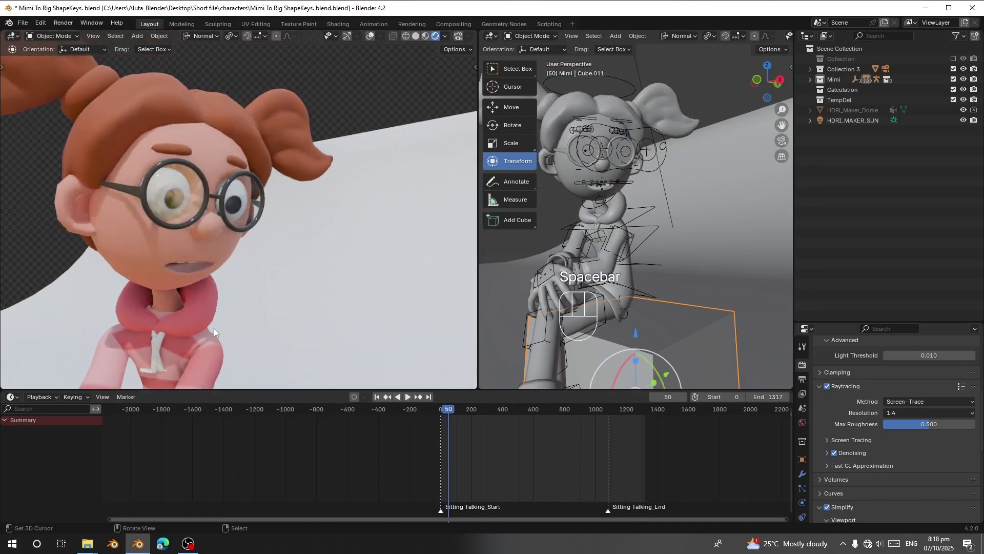
{"action": "middle_click_drag", "start_coordinate": [207, 242], "coordinate": [204, 253]}
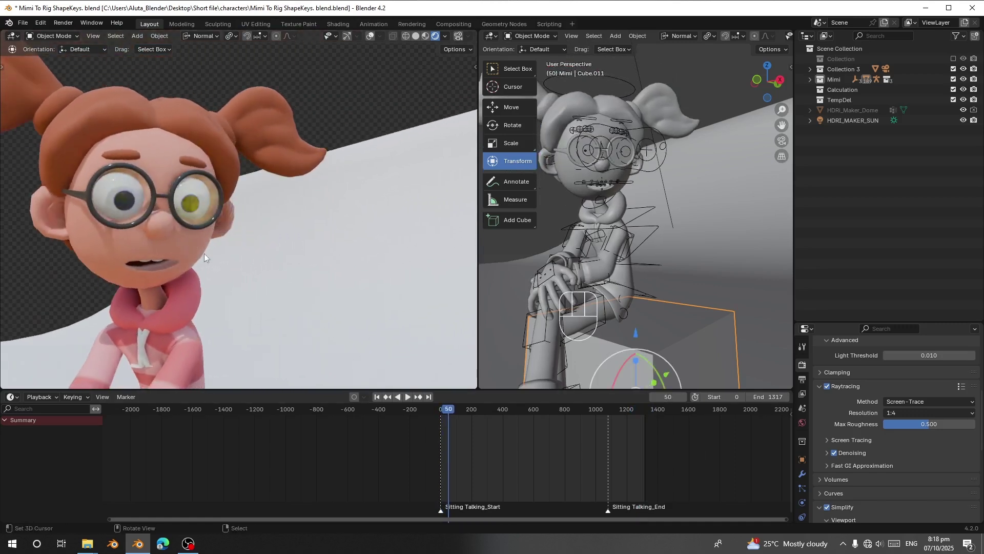
{"action": "mouse_move", "coordinate": [143, 300]}
{"action": "middle_mouse_down"}
{"action": "mouse_move", "coordinate": [139, 269]}
{"action": "mouse_move", "coordinate": [136, 282]}
{"action": "middle_mouse_up"}
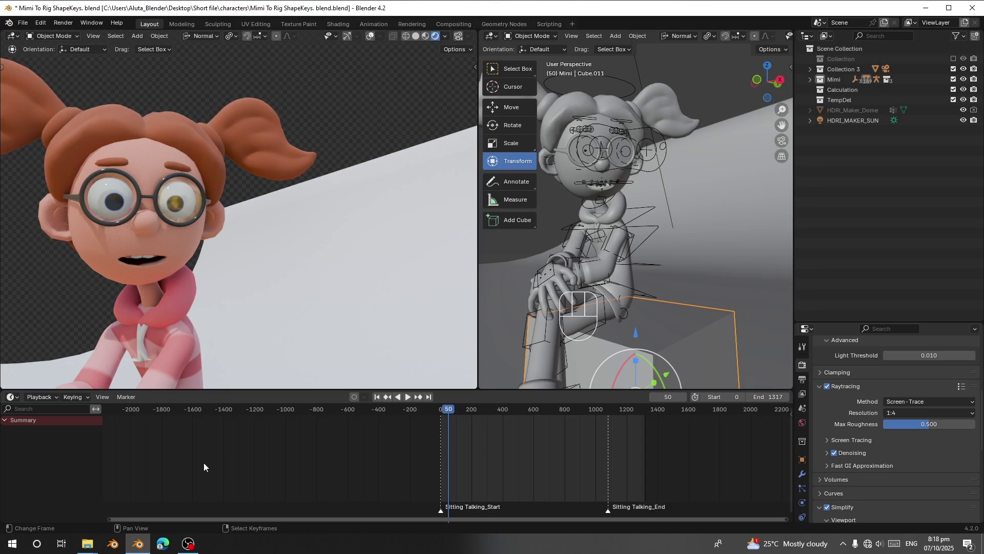
{"action": "middle_click_drag", "start_coordinate": [140, 246], "coordinate": [132, 272]}
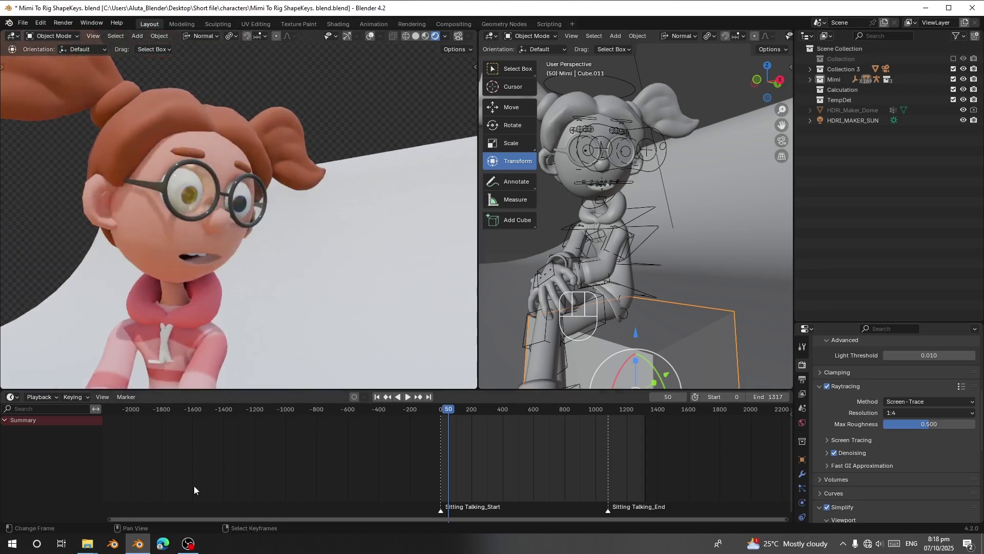